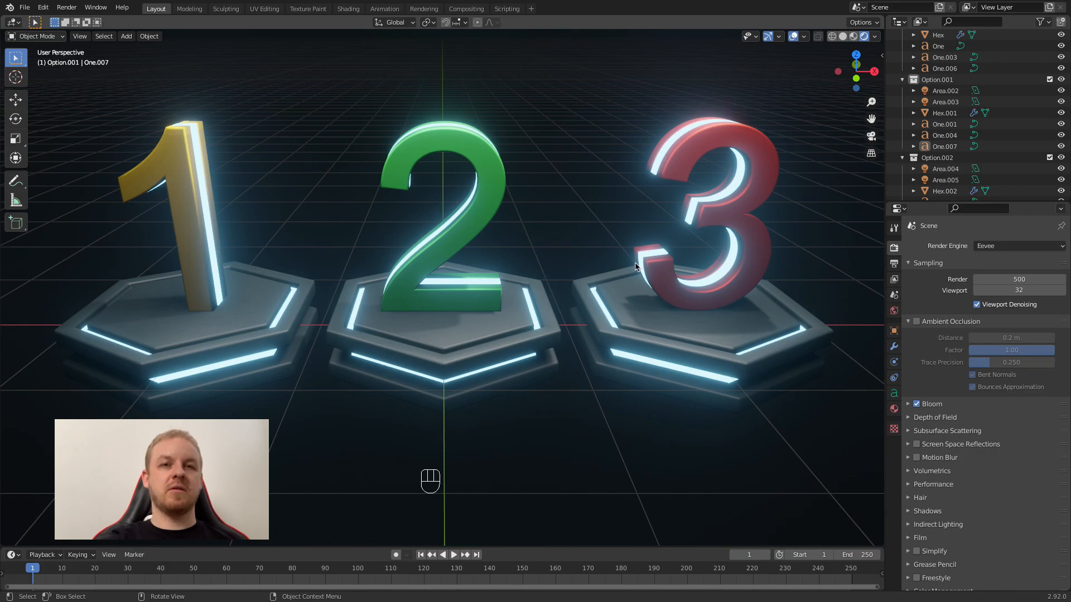
mouse_move(526, 341)
middle_mouse_down()
mouse_move(690, 303)
mouse_move(741, 305)
mouse_move(535, 334)
mouse_move(507, 319)
mouse_move(493, 330)
mouse_move(507, 337)
middle_mouse_up()
scroll(512, 309, "up", 4)
scroll(512, 308, "up", 2)
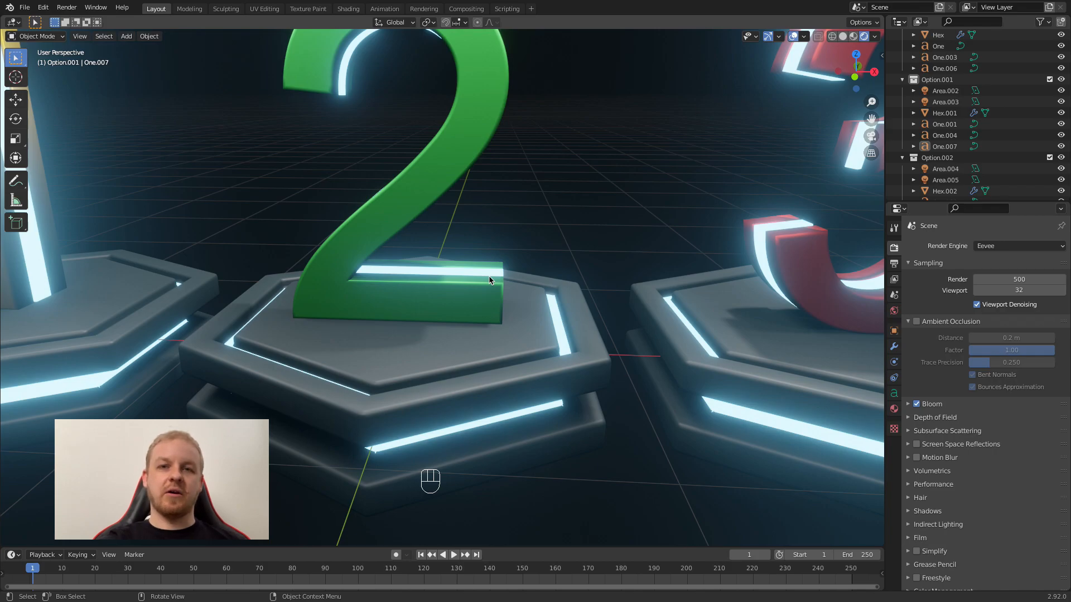
scroll(490, 280, "down", 6)
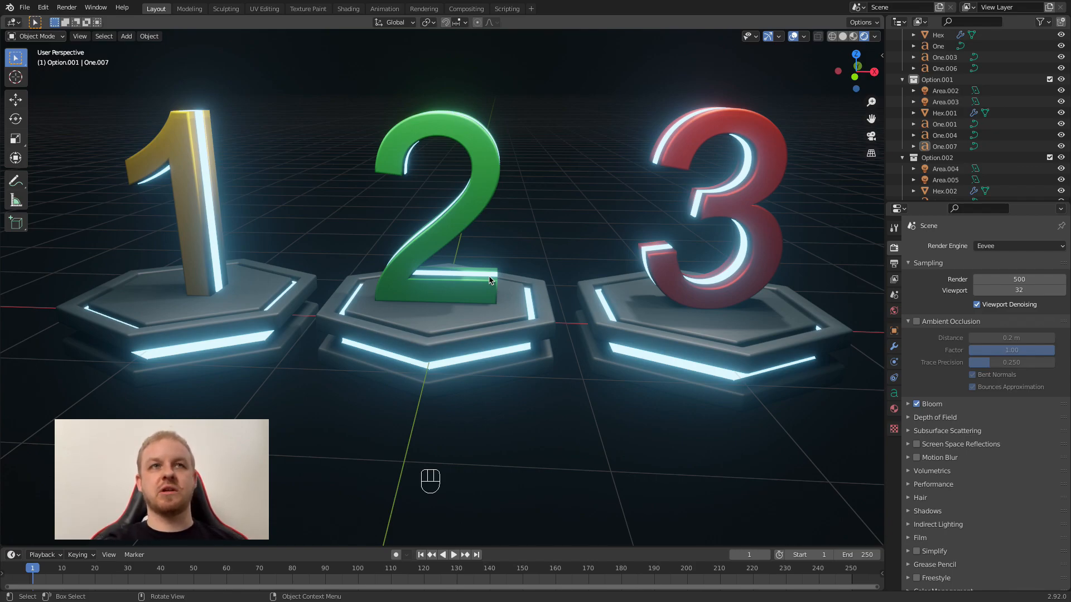
Step: Open the Preferences, try enlarging the interface through Resolution Scale, and set the value to 1
left_click(43, 7)
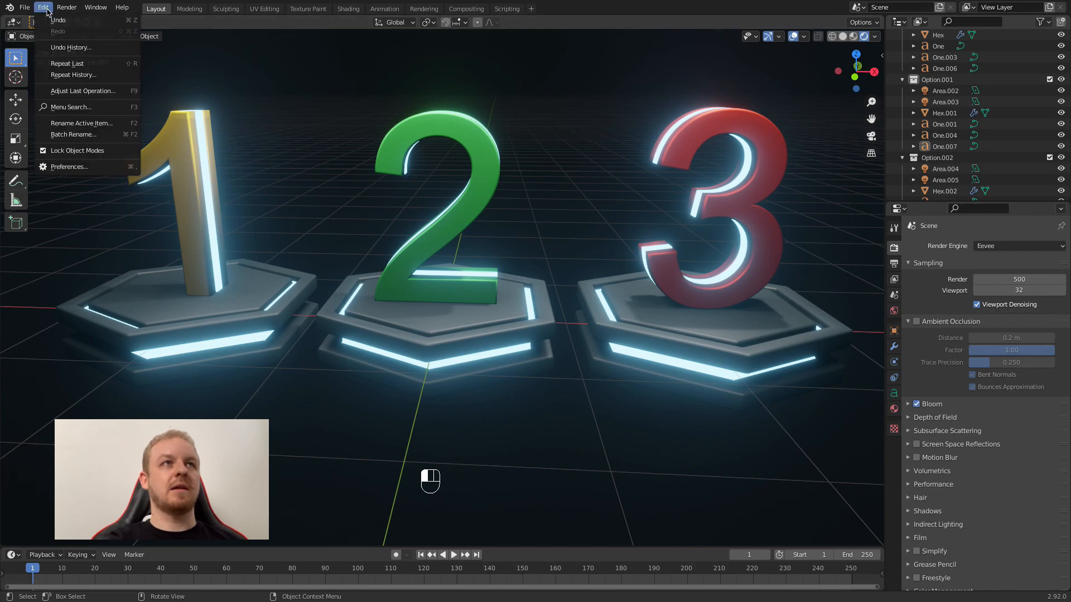
left_click(87, 168)
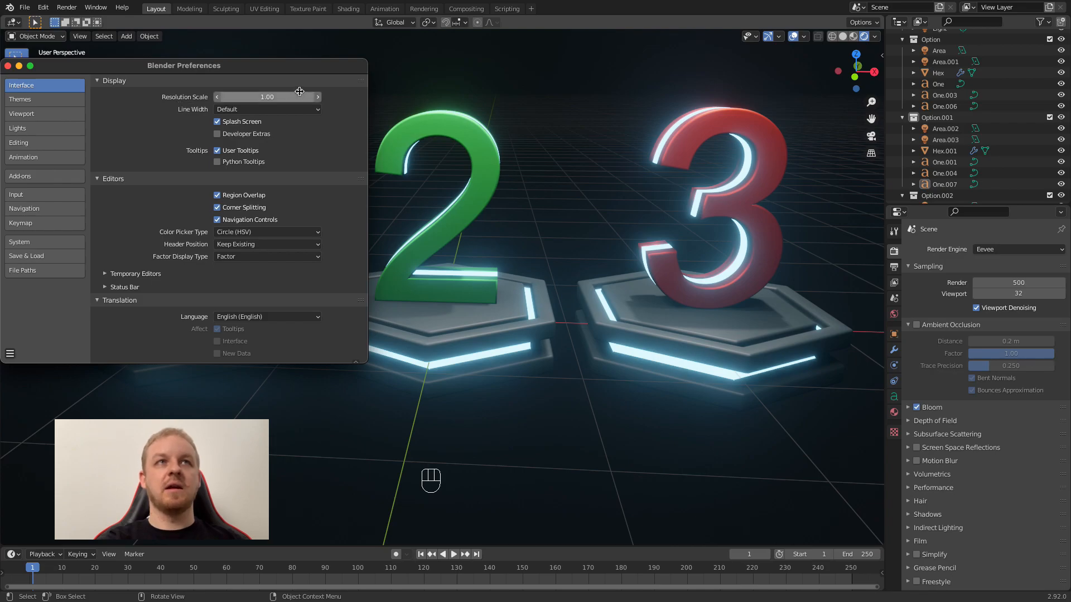
mouse_move(269, 94)
left_mouse_down()
mouse_move(329, 95)
mouse_move(270, 100)
left_mouse_up()
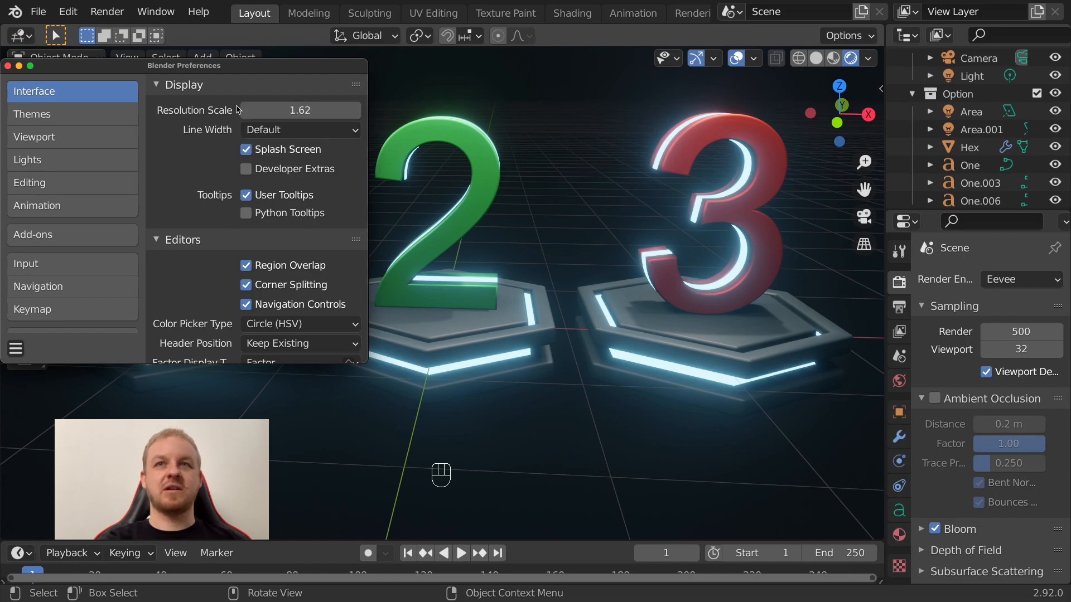
left_click_drag(263, 106, 305, 106)
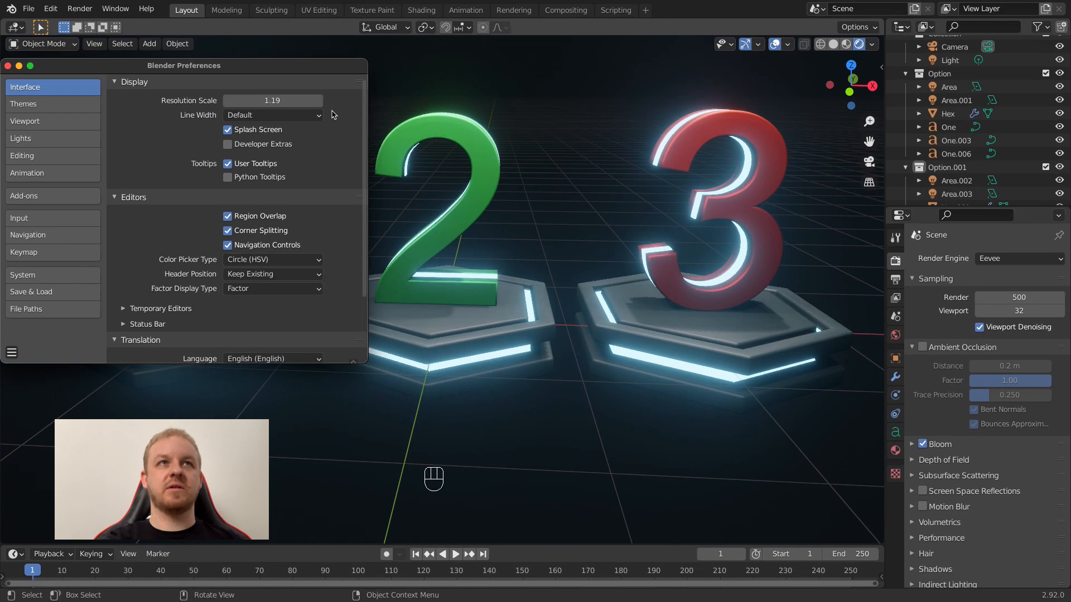
left_click(283, 102)
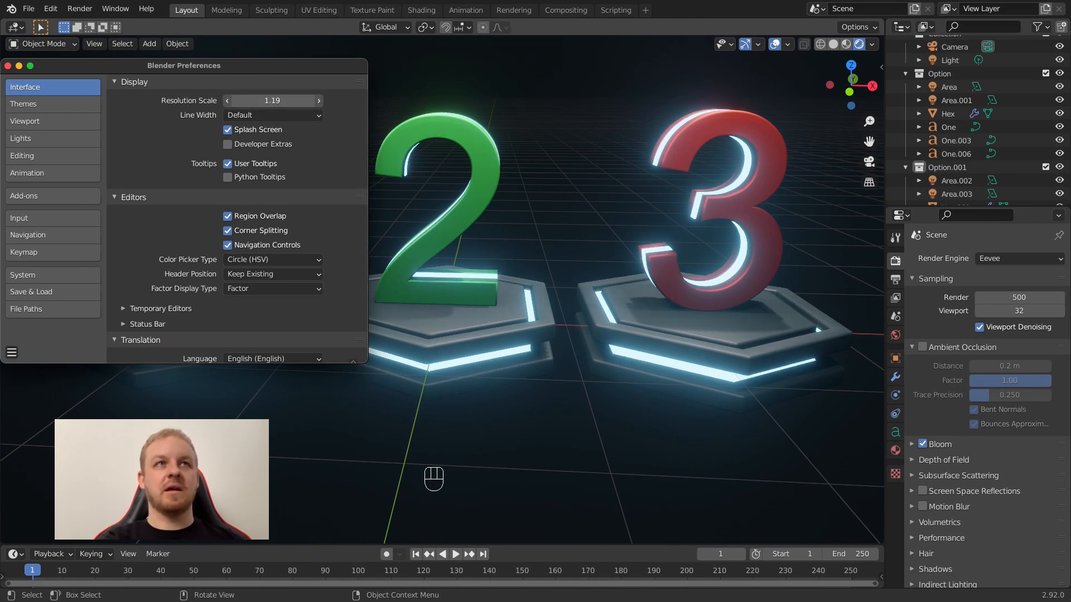
type("1")
key("Return")
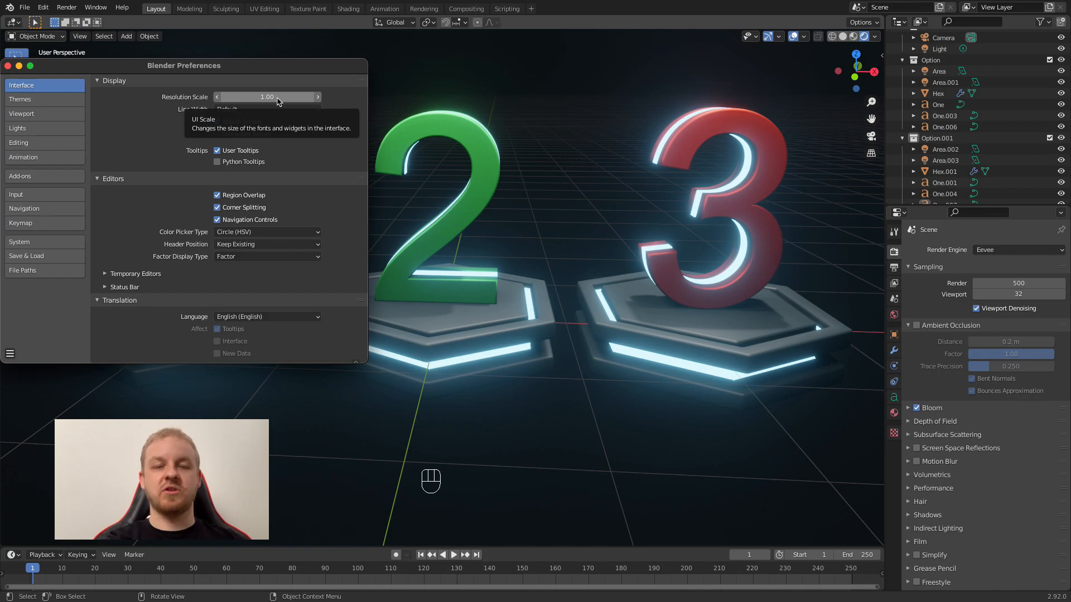
Step: Try interface resolution scales of 1.22 and 0.82, reset the value to default, and toggle User Tooltips off and on
left_click_drag(277, 101, 284, 103)
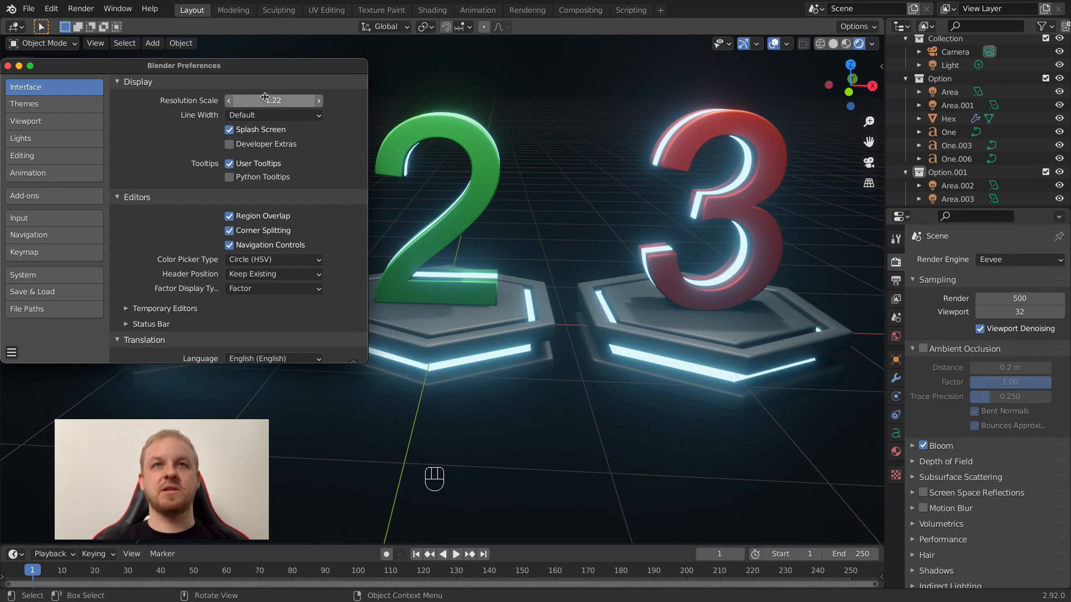
left_click_drag(266, 99, 270, 100)
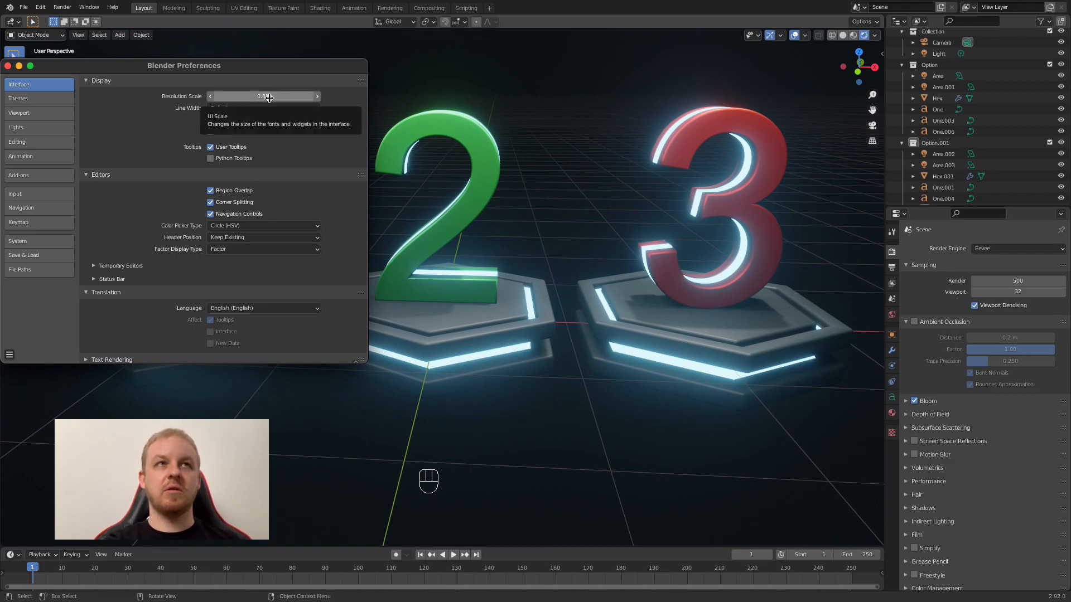
left_click_drag(269, 98, 261, 98)
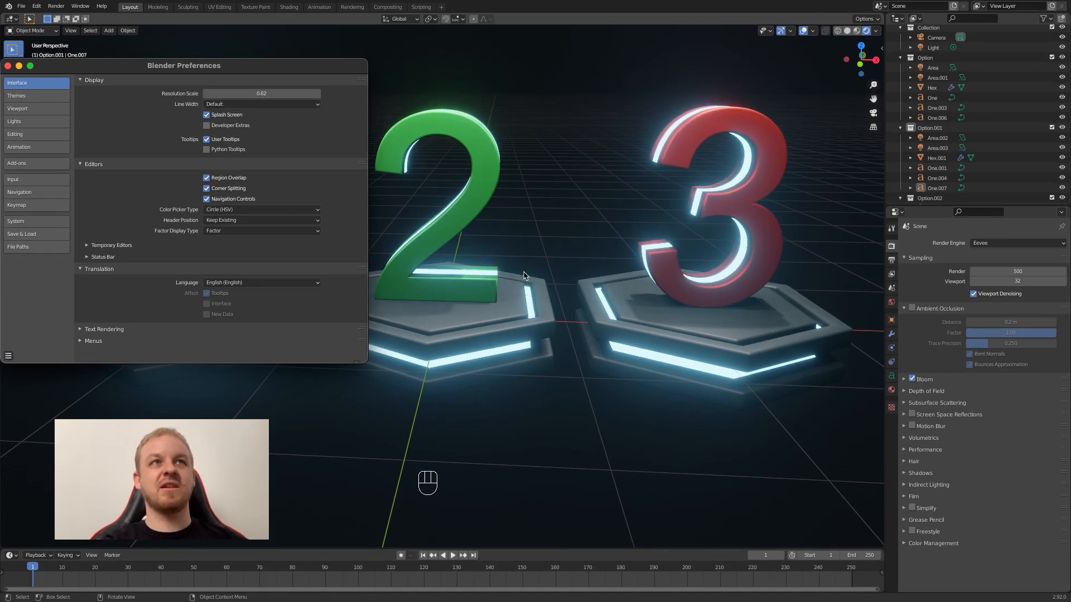
key("BackSpace")
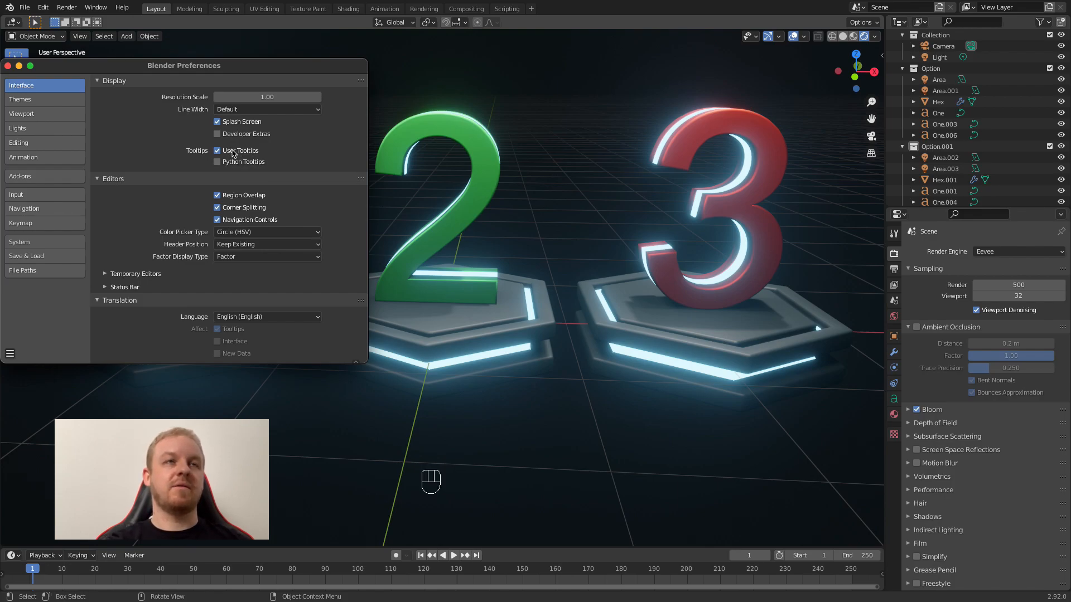
left_click(228, 154)
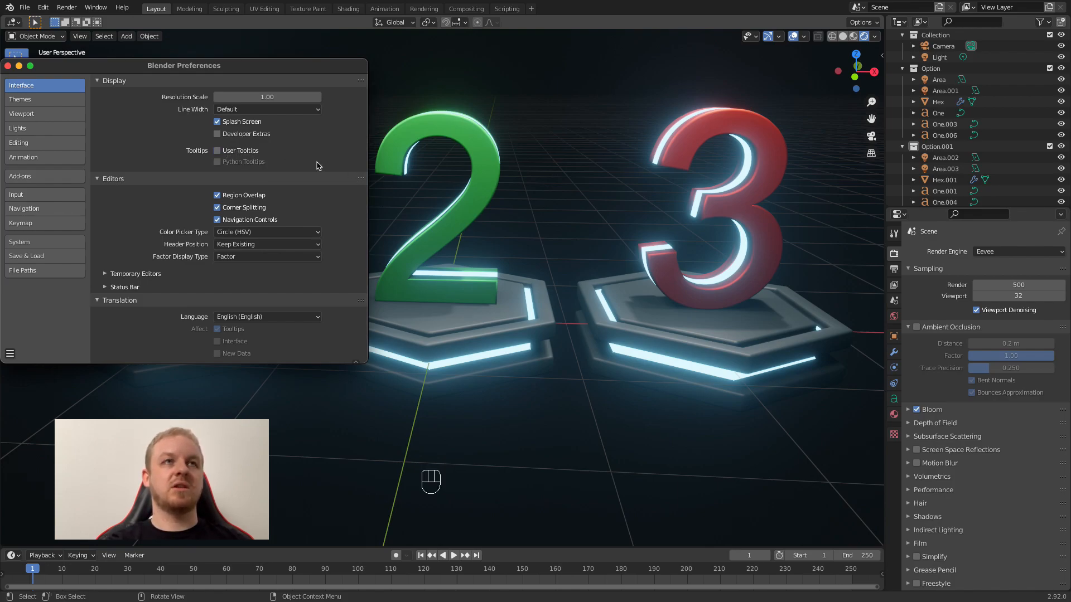
left_click(251, 152)
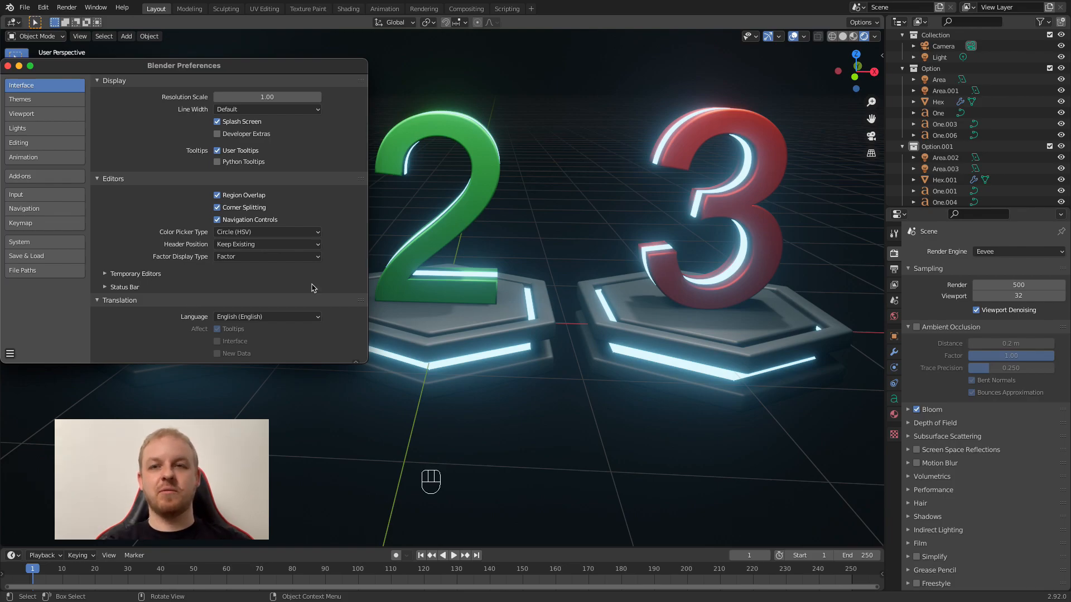
Step: Examine the Regular colour settings of the User Interface group in the Themes preferences
left_click(46, 101)
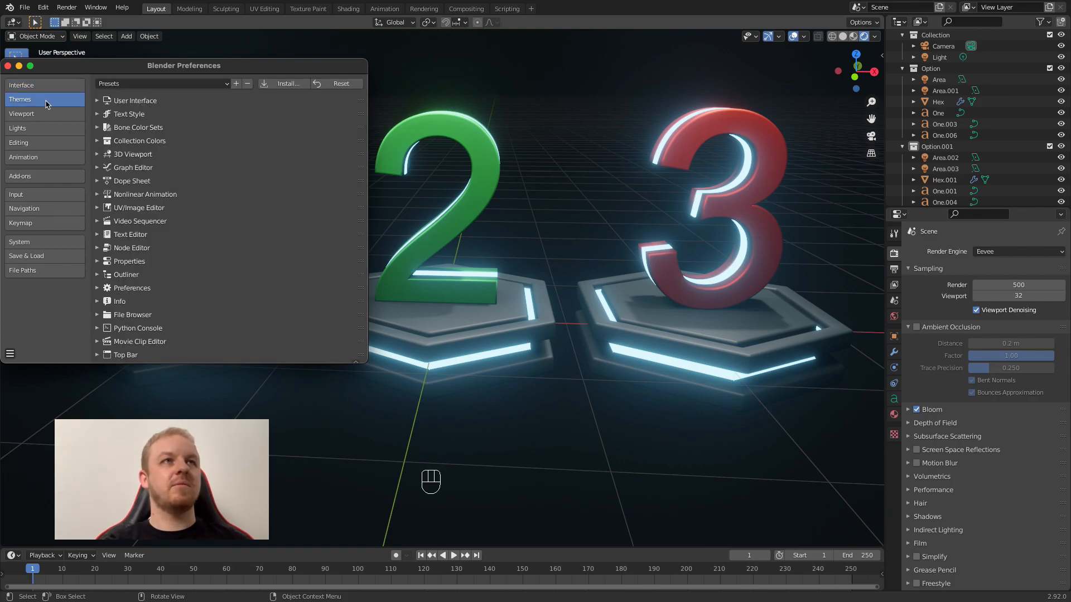
left_click(97, 102)
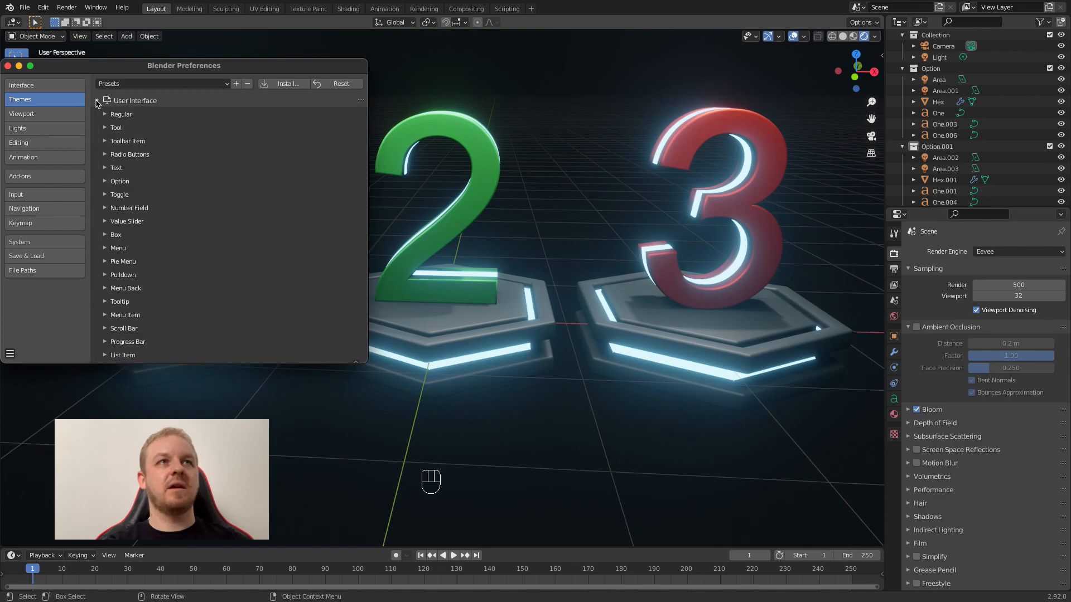
left_click(106, 114)
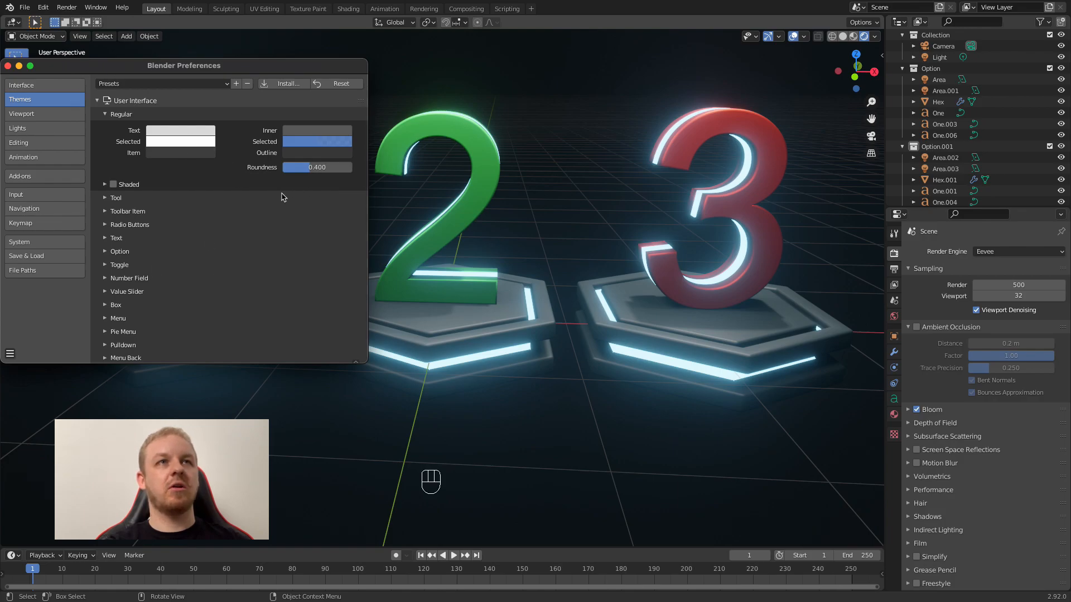
left_click_drag(60, 65, 243, 93)
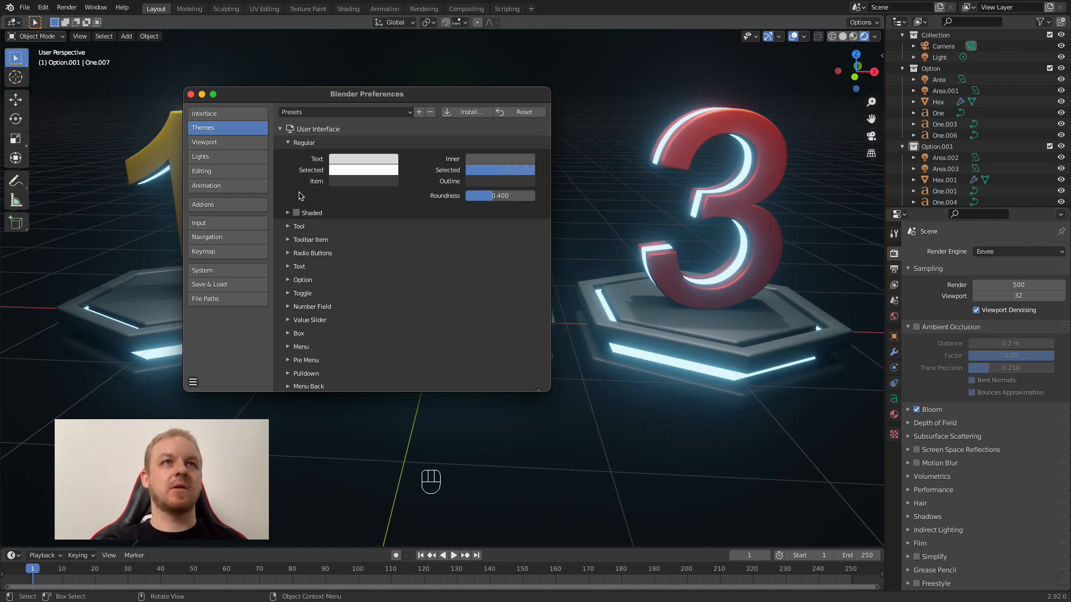
Step: Show the Viewport preferences and toggle the Object Info display off and on repeatedly, leaving it enabled
left_click(226, 144)
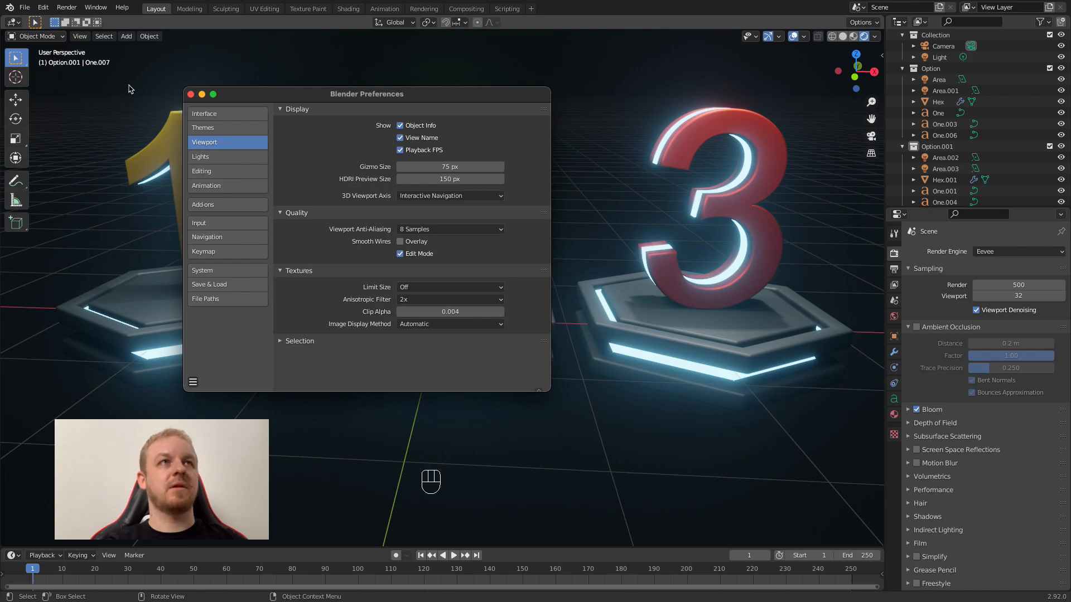
left_click(419, 128)
left_click(419, 128)
left_click(419, 128)
left_click(419, 128)
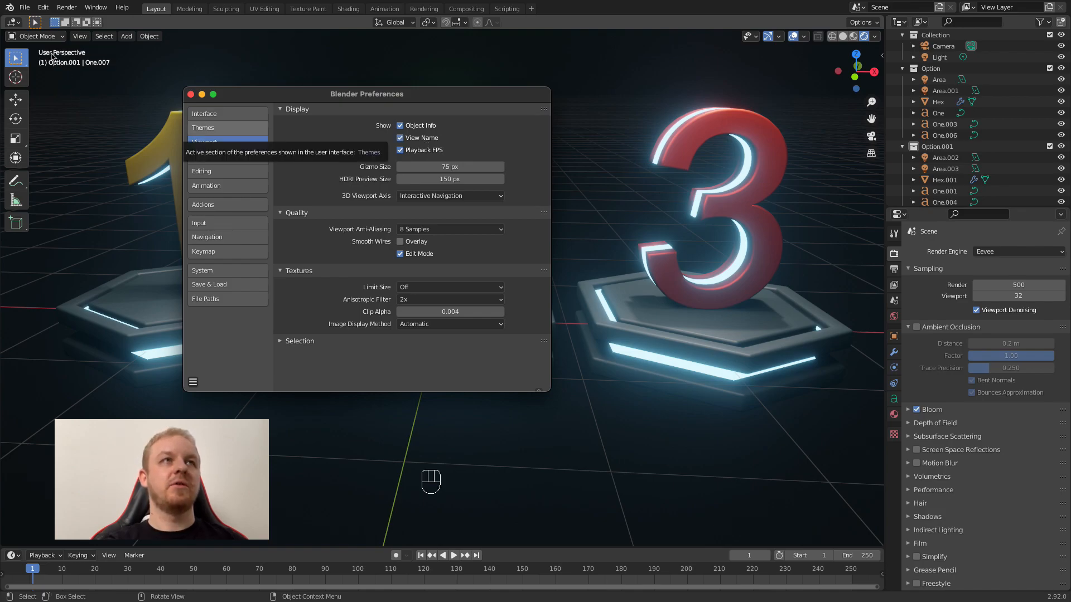
Step: Uncover the scene behind the Preferences window, switch to top view, and toggle between orthographic and perspective to check the view name
left_click_drag(409, 98, 565, 298)
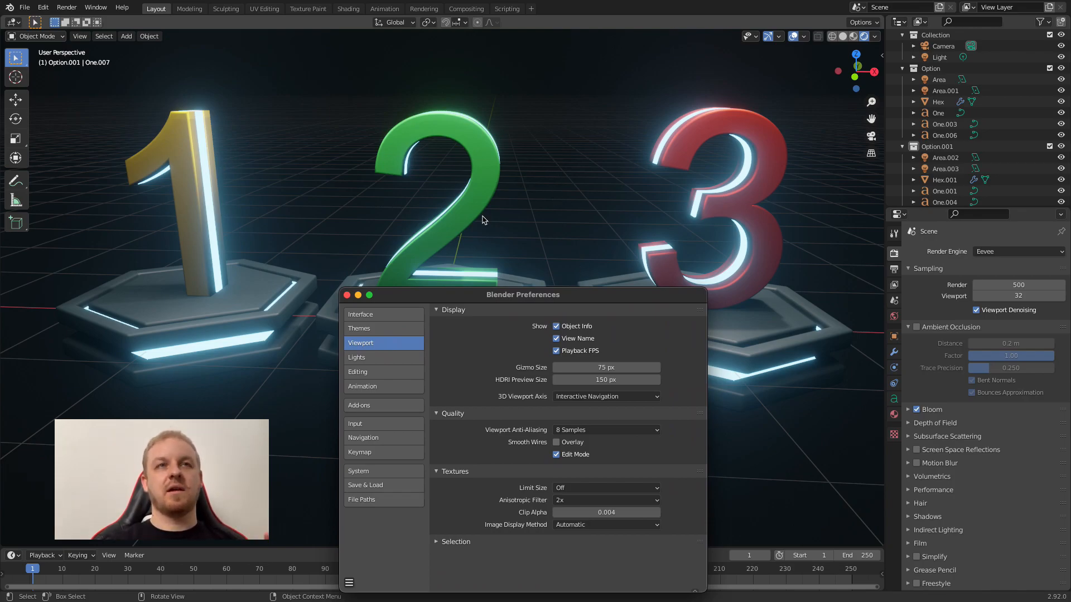
left_click_drag(549, 296, 528, 258)
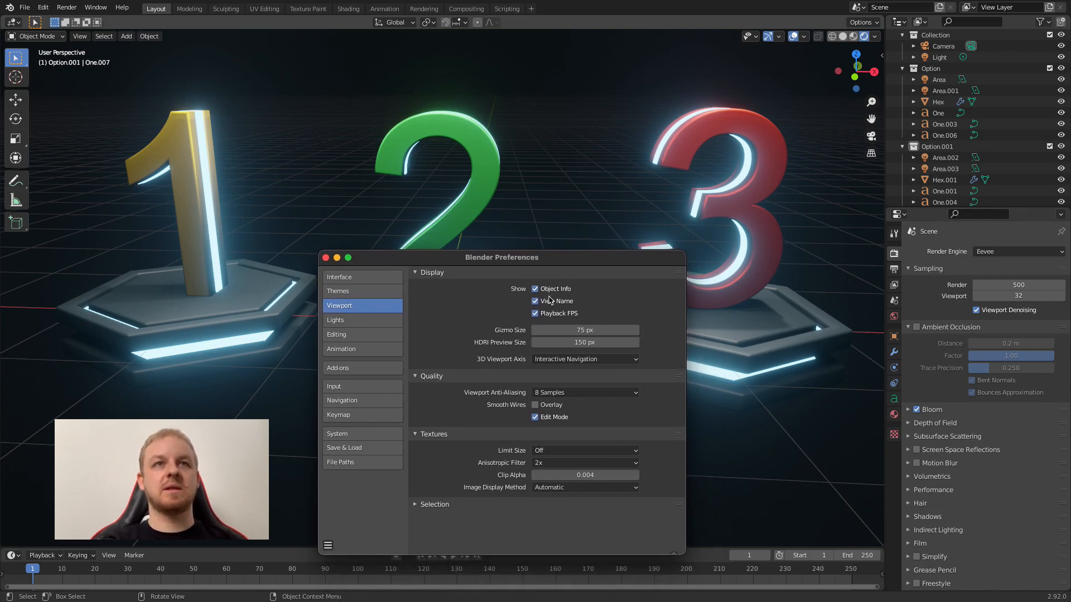
left_click(542, 201)
key("KP_7")
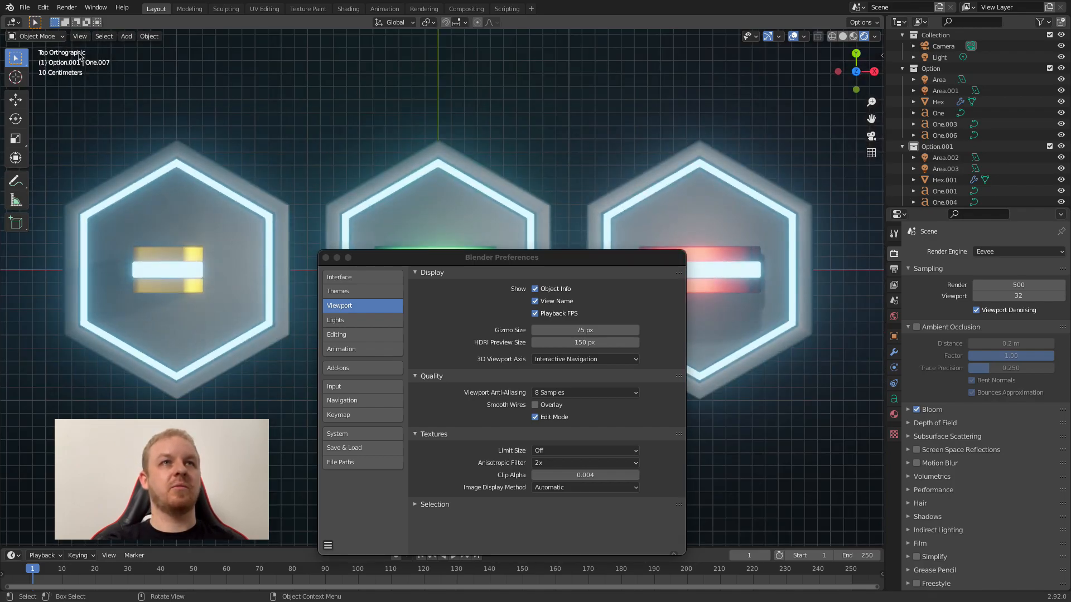
key("KP_5")
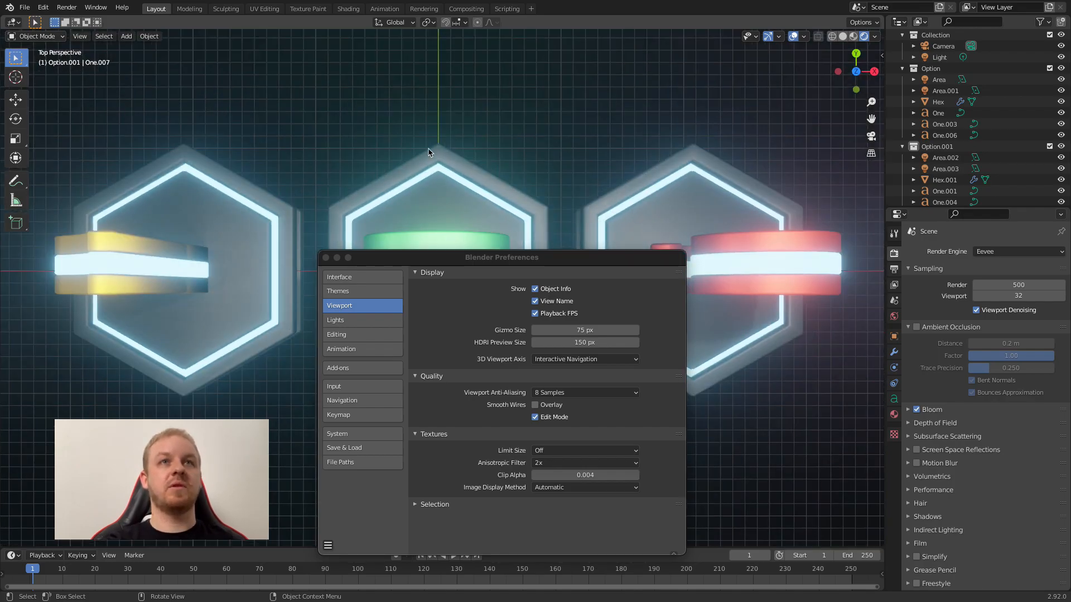
key("KP_5")
key("KP_5")
key("KP_5")
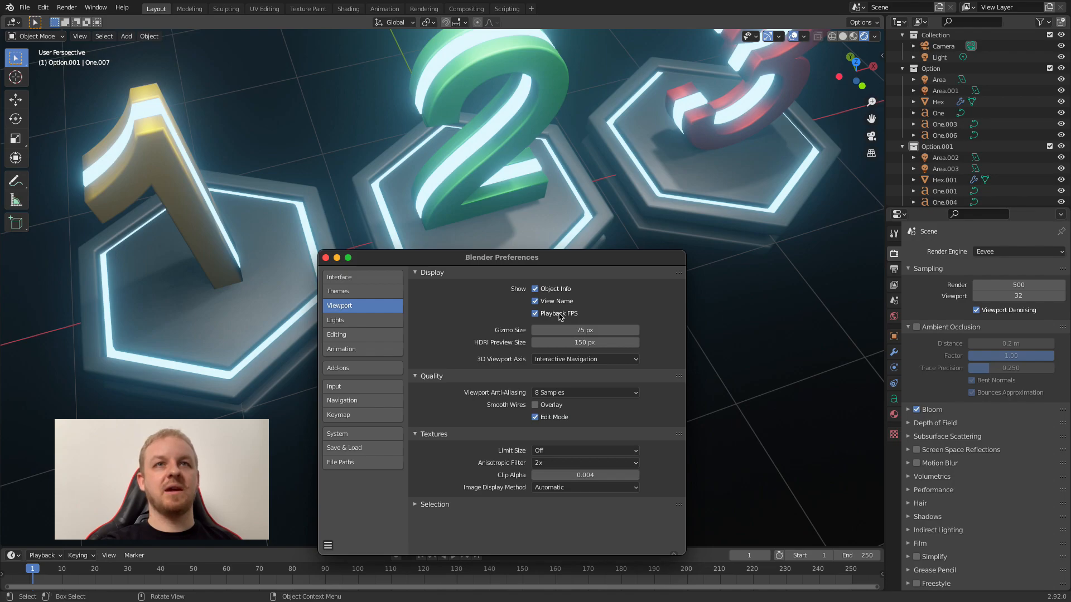
Step: Play the animation to check the playback FPS read-out in the viewport, and stop it
middle_click_drag(553, 206, 574, 194)
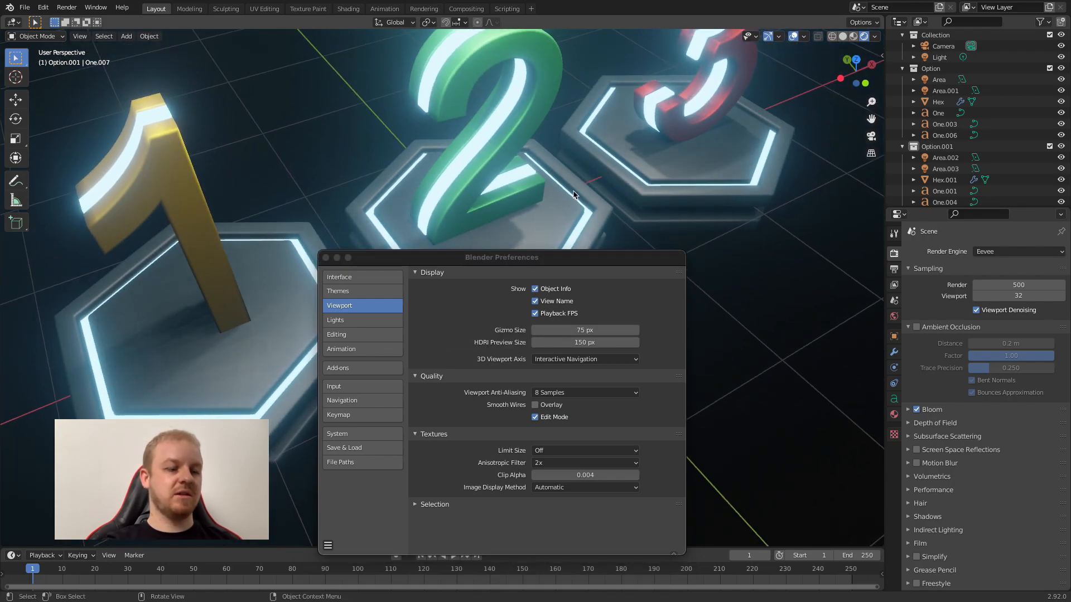
key("space")
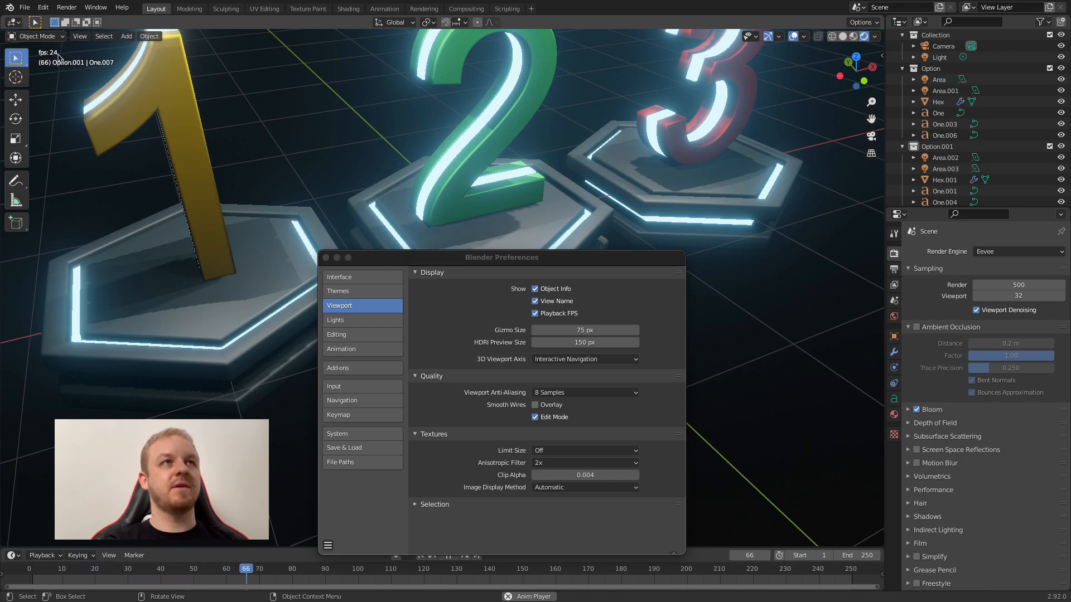
key("space")
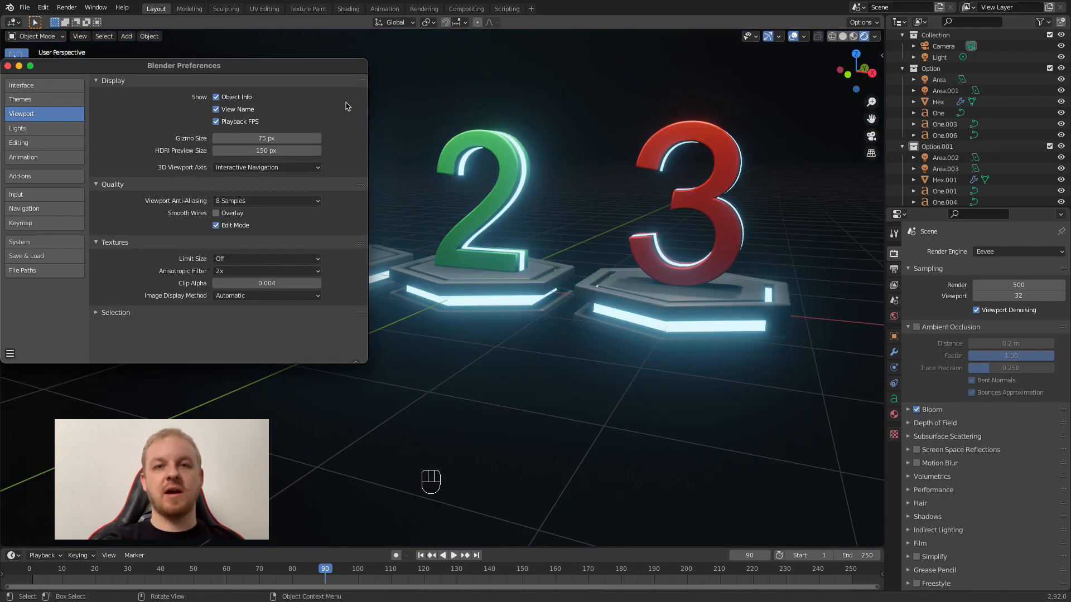
Step: Set the Gizmo Size to 170 px and activate the Transform tool on the yellow number 1
left_click_drag(261, 137, 274, 138)
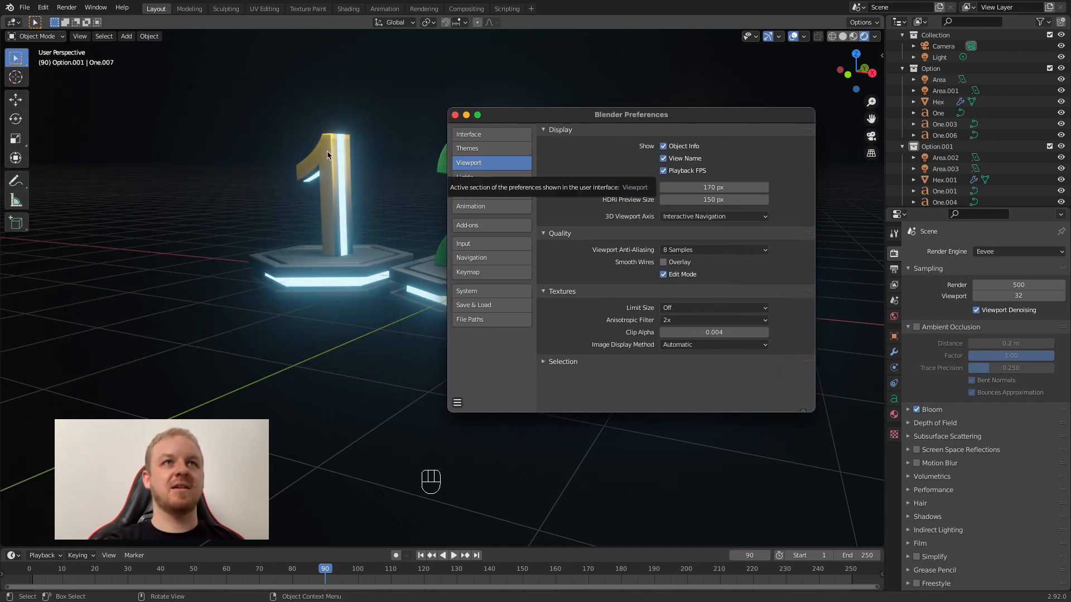
left_click(328, 155)
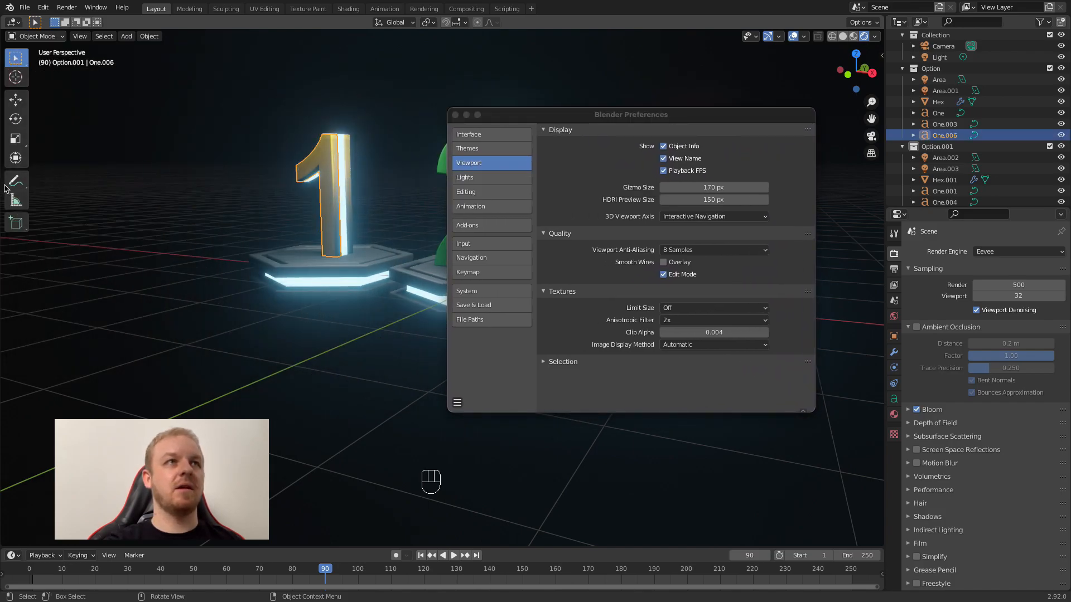
left_click(16, 159)
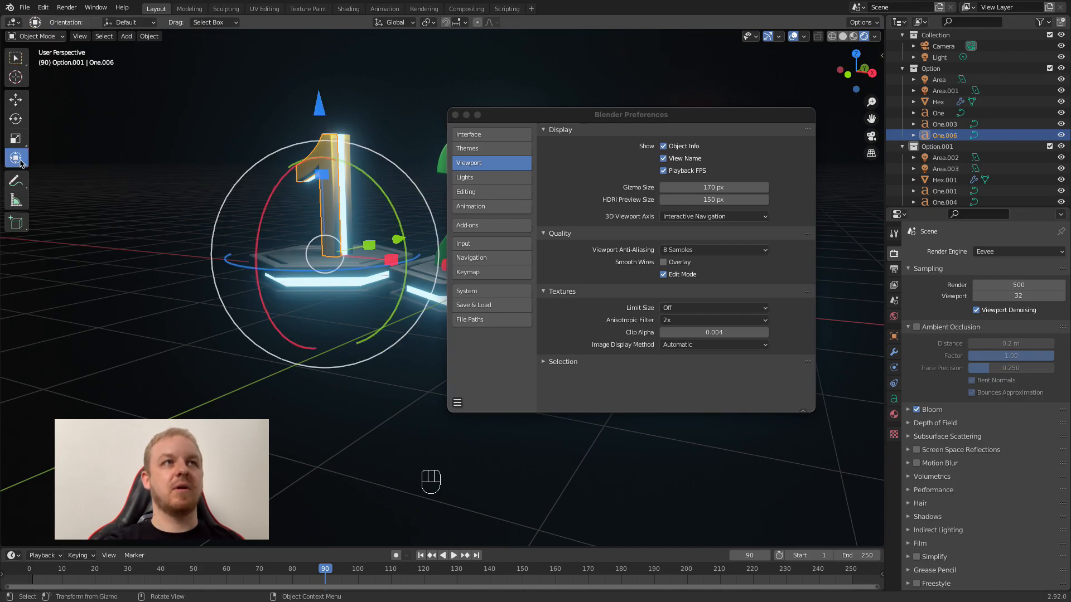
Step: Set the Gizmo Size to 75 px, try a larger size, and reset it to its default value
mouse_move(717, 189)
left_mouse_down()
mouse_move(677, 187)
mouse_move(714, 186)
left_mouse_up()
left_click(715, 185)
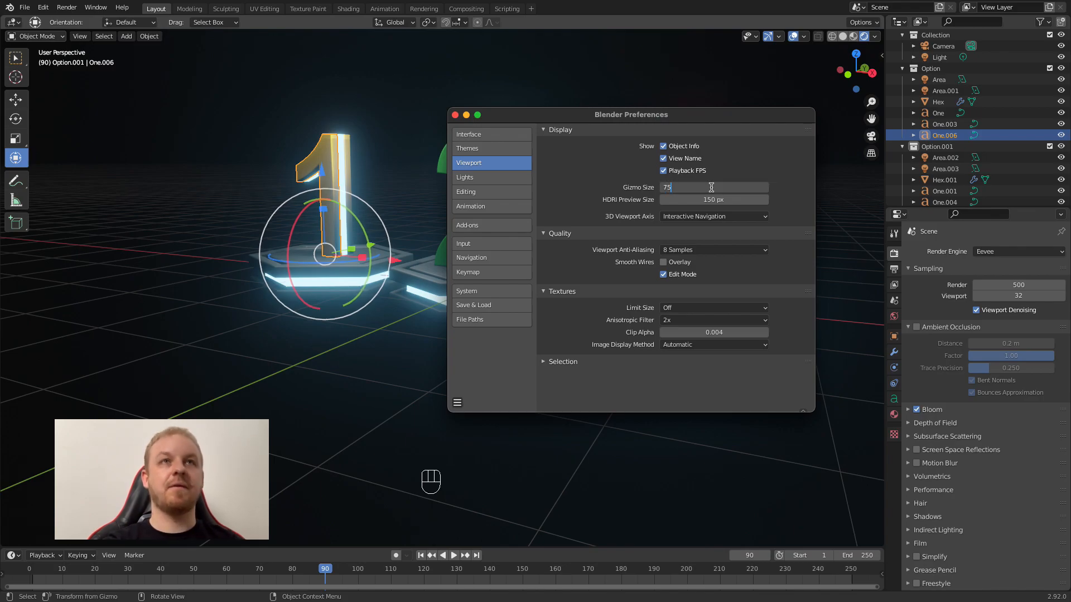
key("Return")
left_click_drag(704, 187, 739, 186)
right_click(697, 187)
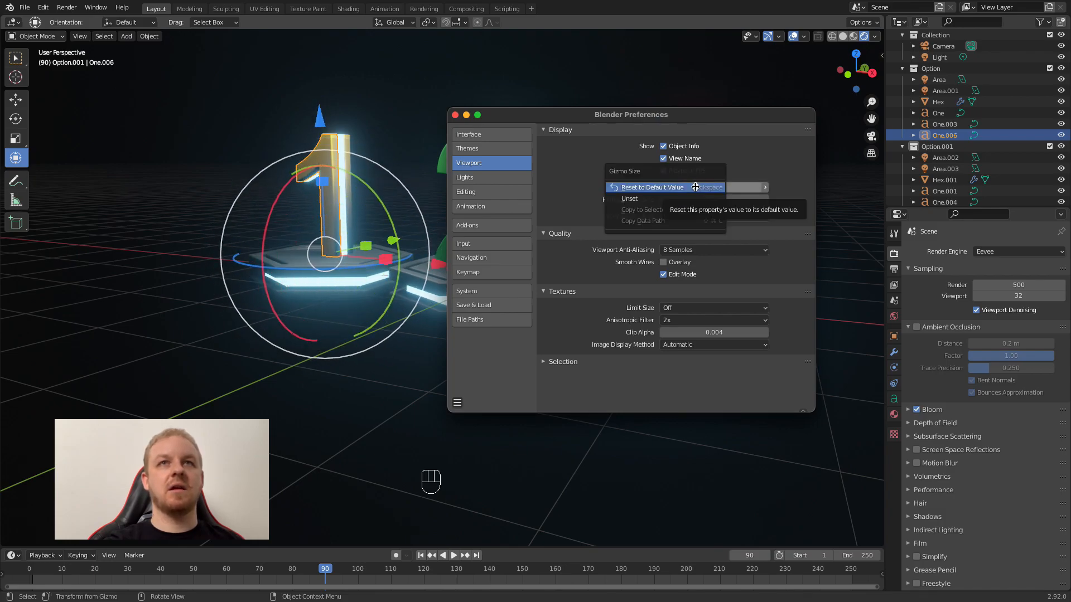
left_click(697, 187)
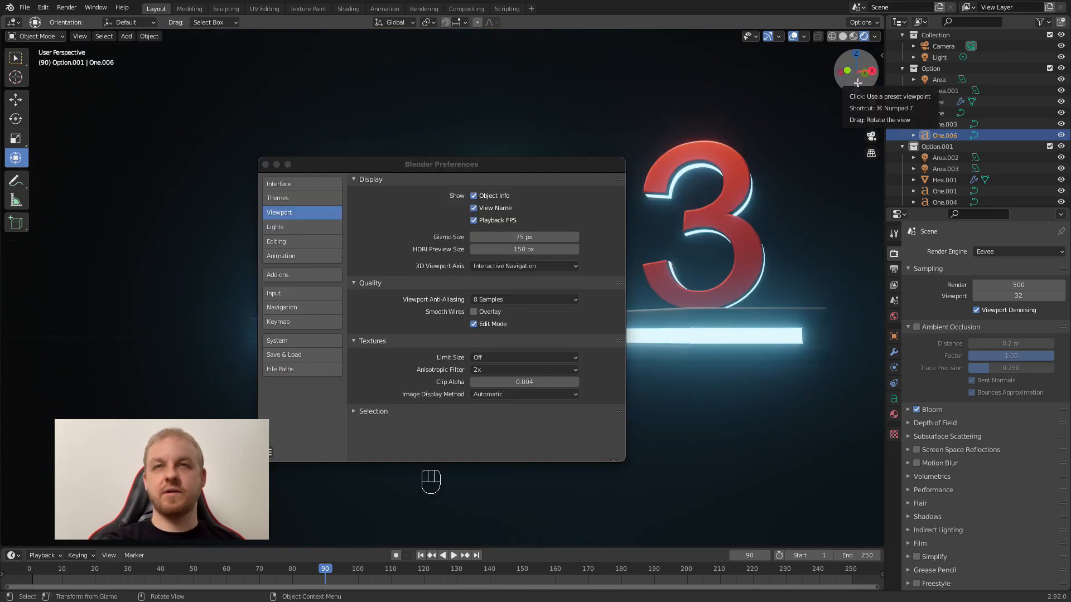
Step: Orbit the view with the navigation gizmo and cycle through the right, top and front orthographic views of the numbers
left_click_drag(857, 83, 797, 85)
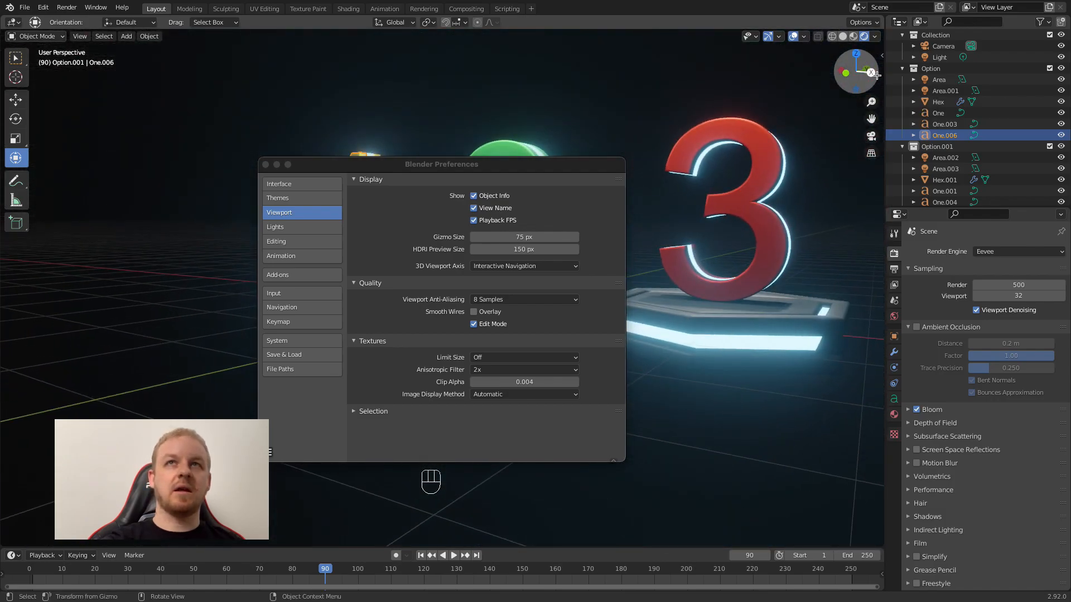
left_click(871, 73)
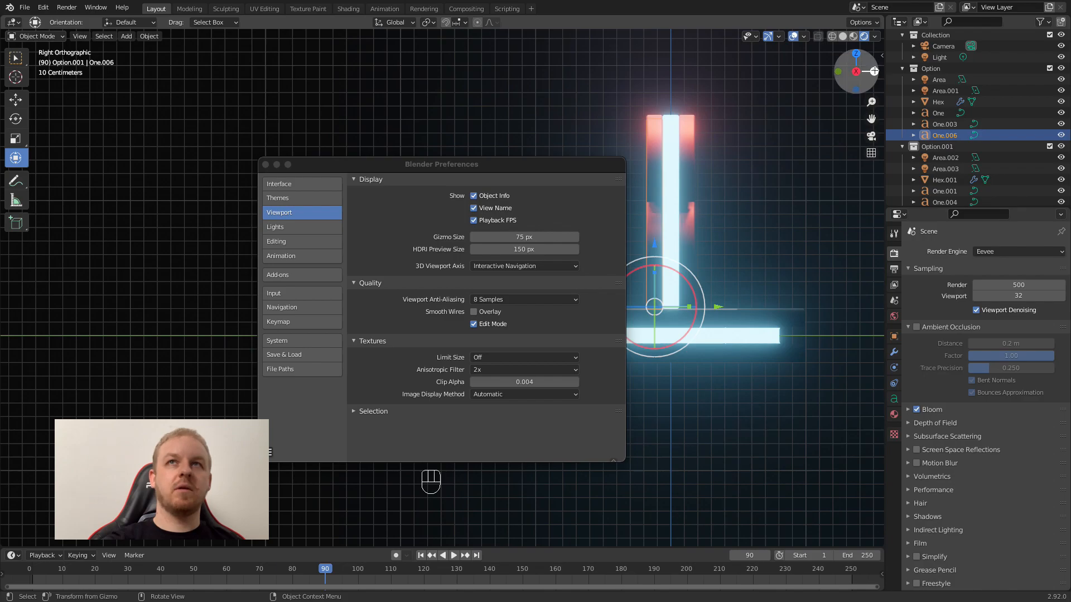
left_click(873, 71)
left_click(856, 54)
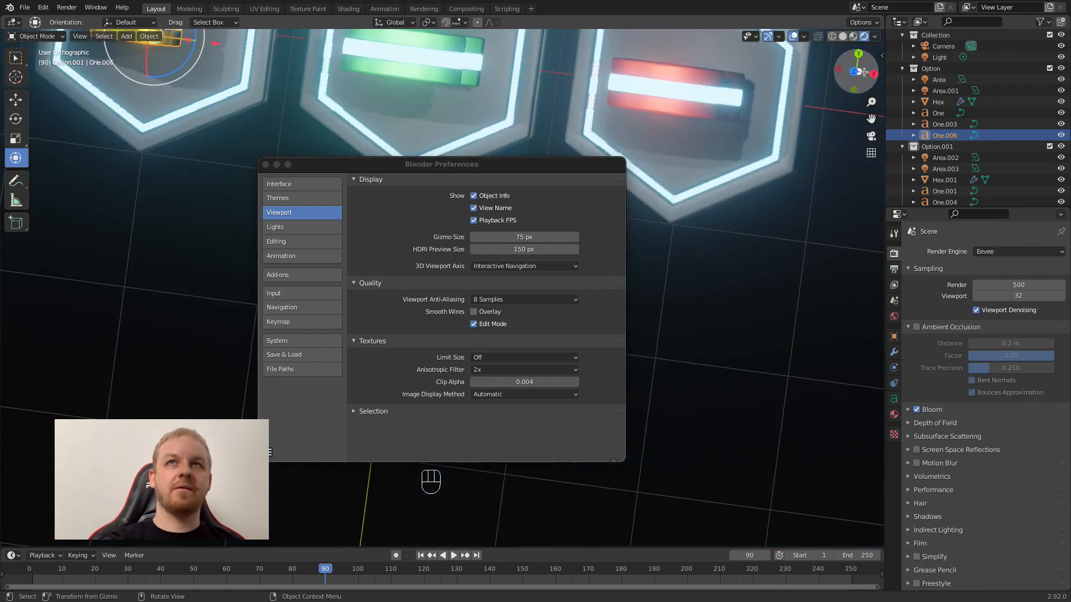
left_click(857, 89)
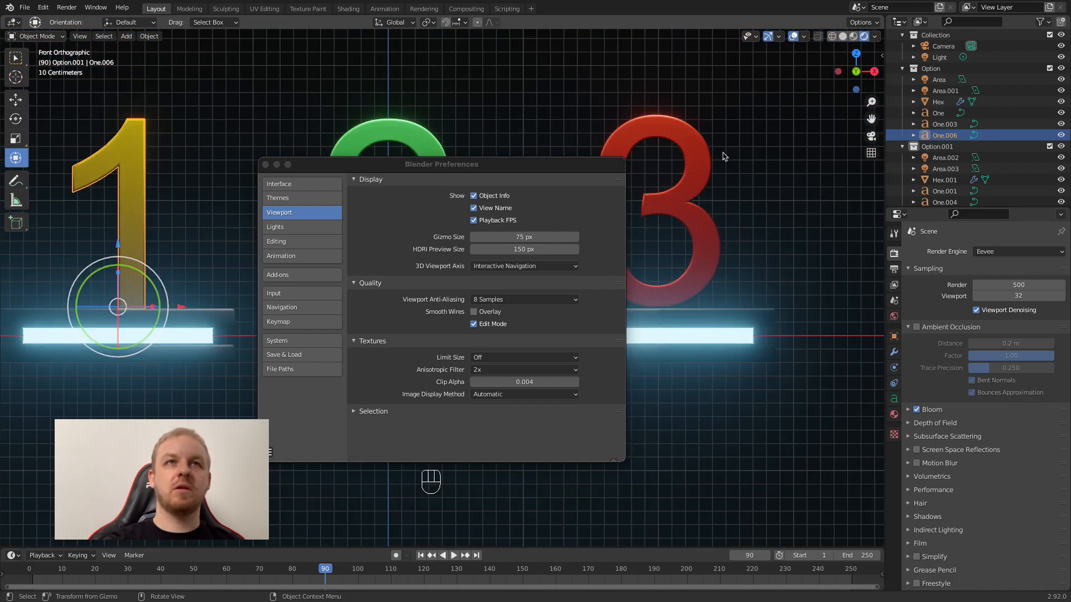
key("KP_1")
key("KP_7")
key("KP_3")
key("KP_1")
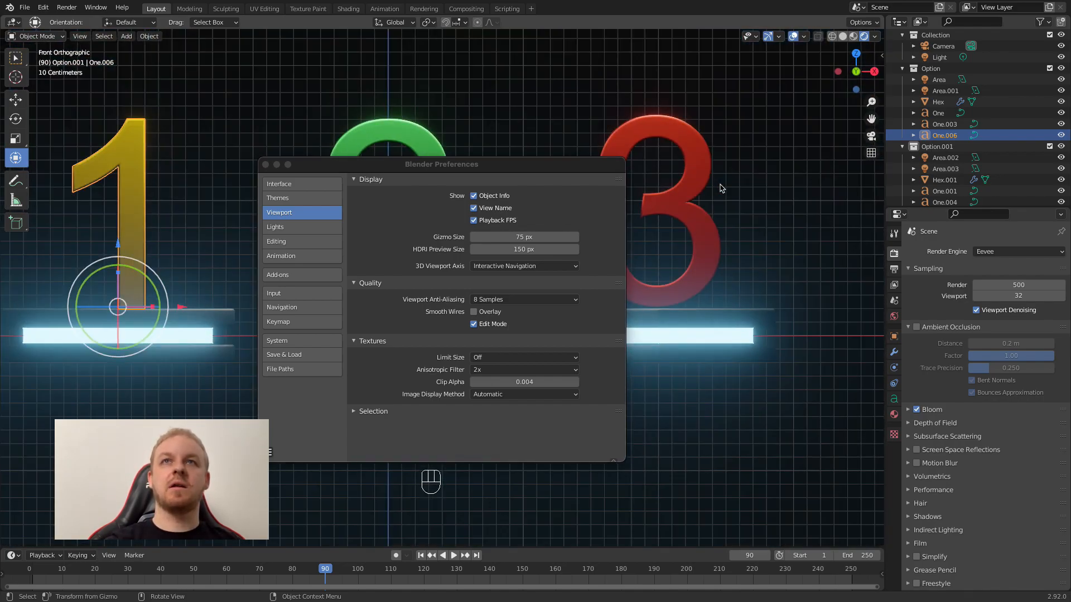
Step: Set the 3D Viewport Axis to Off
left_click(512, 268)
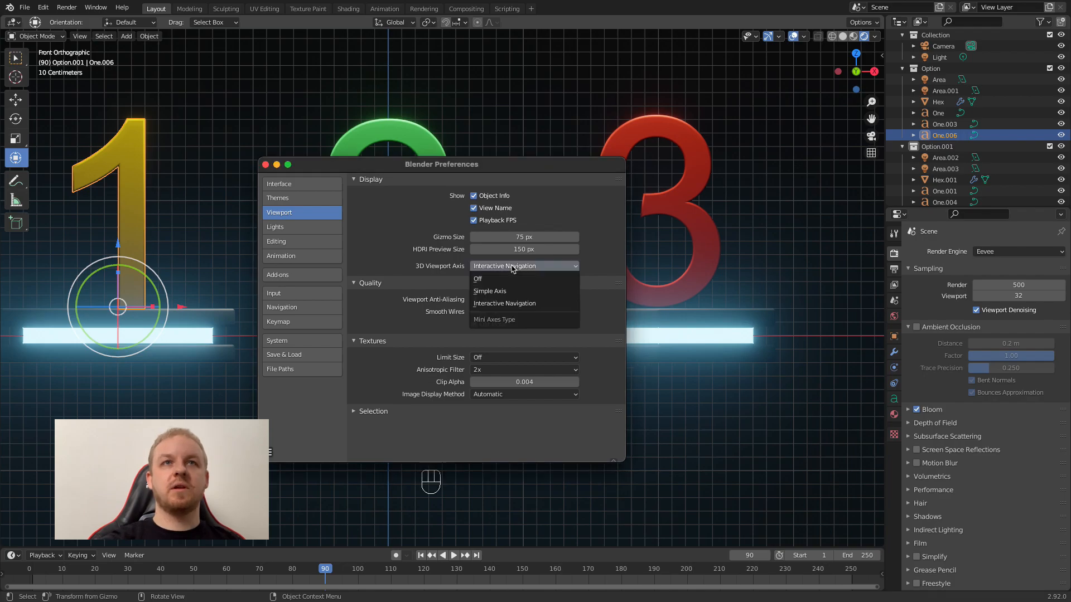
left_click(489, 279)
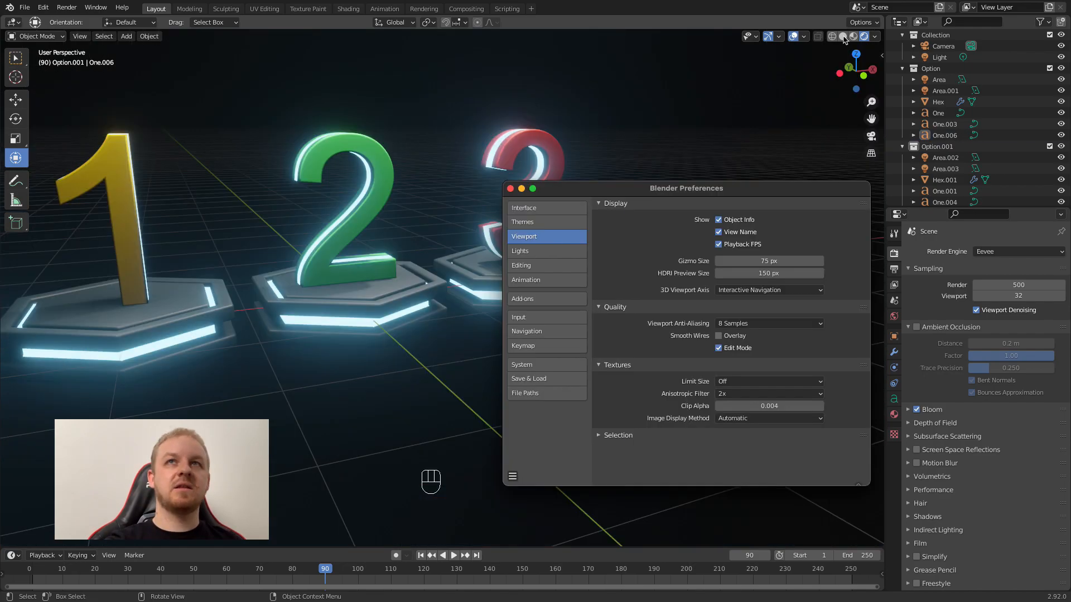
Step: Switch the viewport to Solid shading and inspect the edges of the number 2 and its hexagonal base up close
left_click(843, 36)
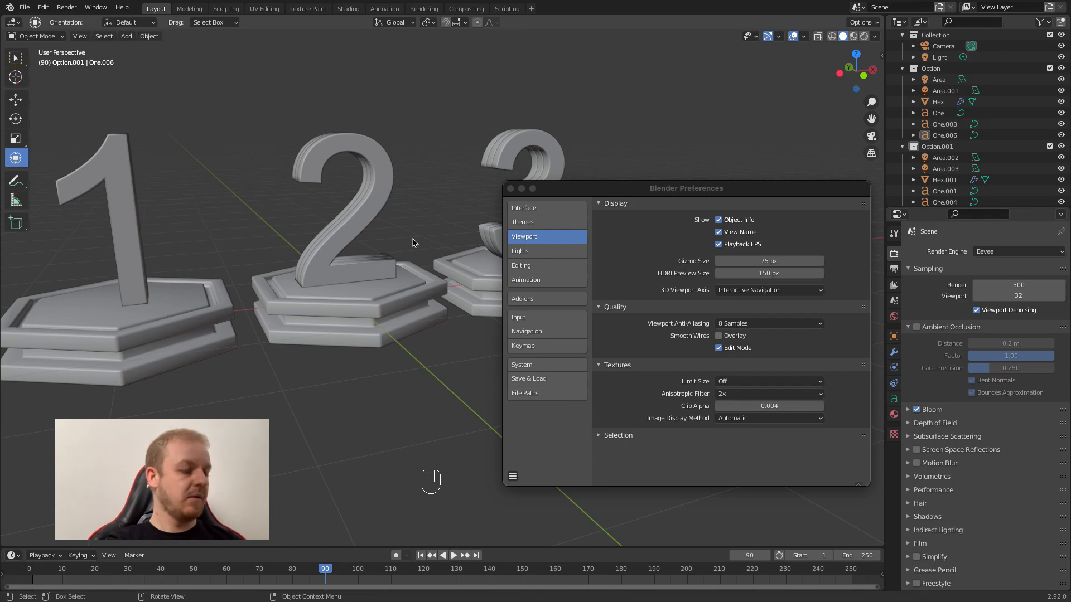
middle_click_drag(426, 237, 440, 231, "shift")
middle_click_drag(468, 243, 480, 254)
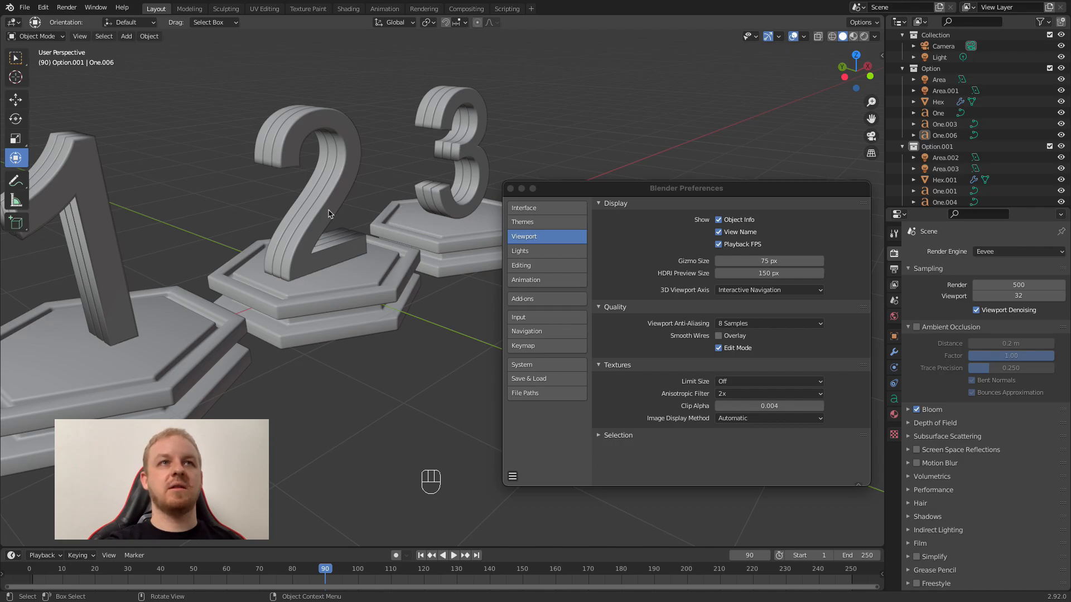
scroll(332, 221, "down", 3)
scroll(329, 217, "up", 6)
scroll(329, 220, "up", 3)
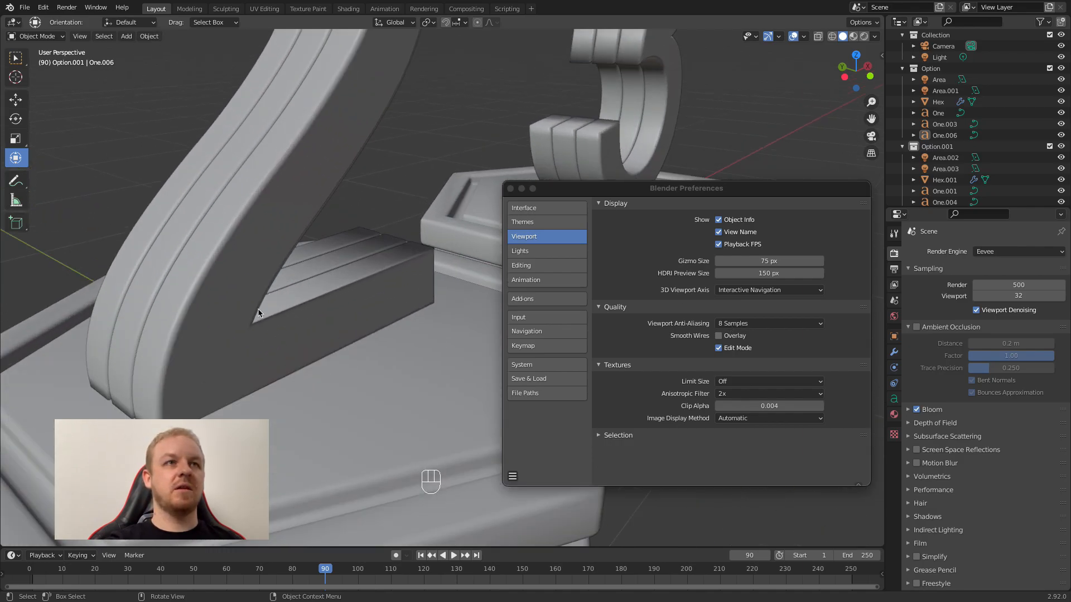
scroll(273, 184, "down", 4)
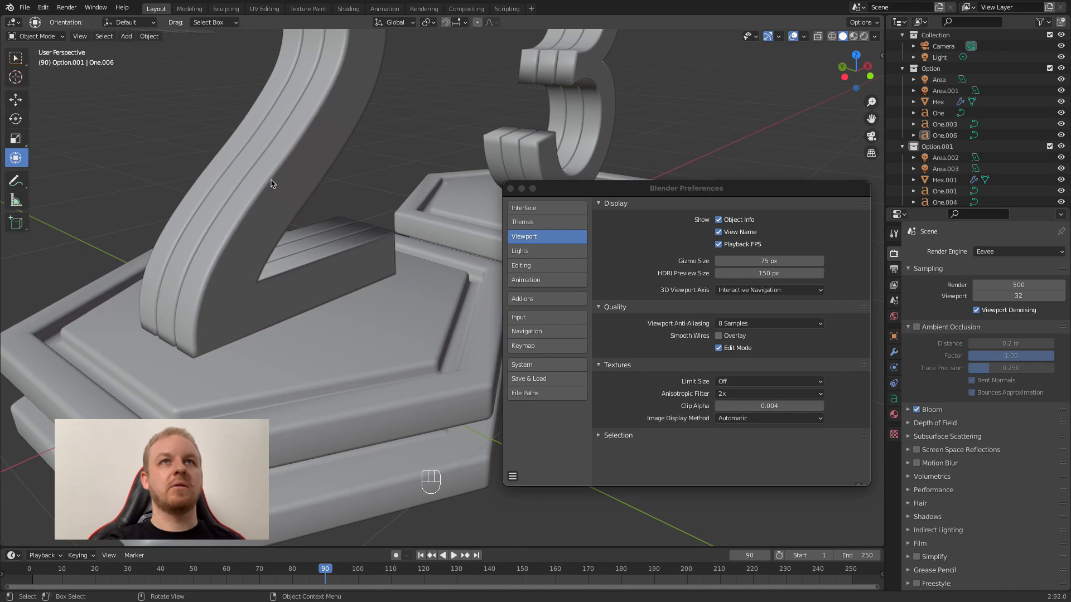
middle_click_drag(316, 187, 245, 208)
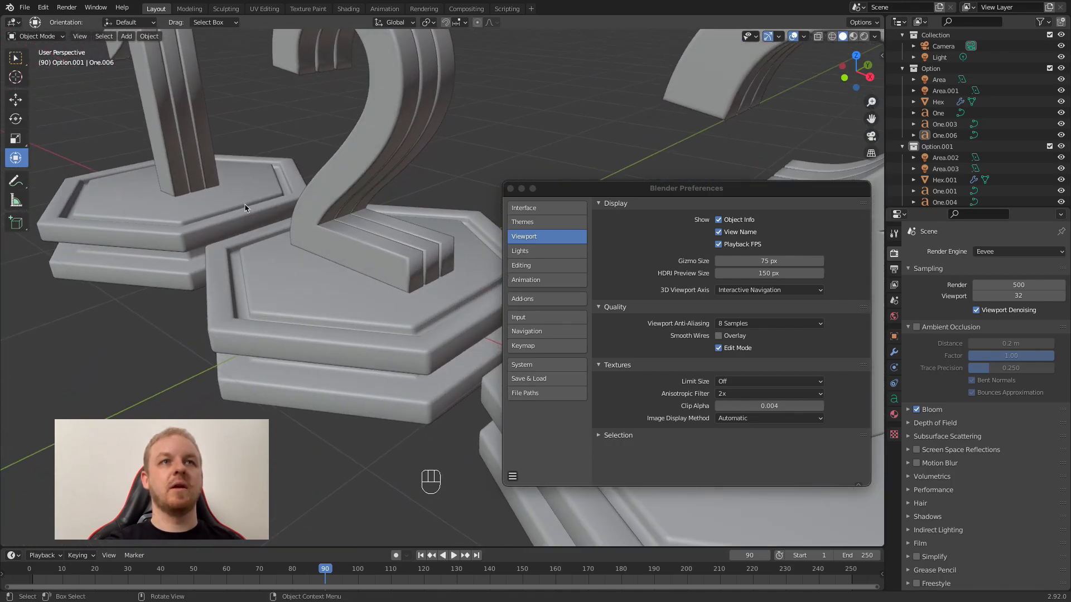
Step: Set Viewport Anti-Aliasing to No Anti-Aliasing and compare the model edges from near and far
left_click(738, 325)
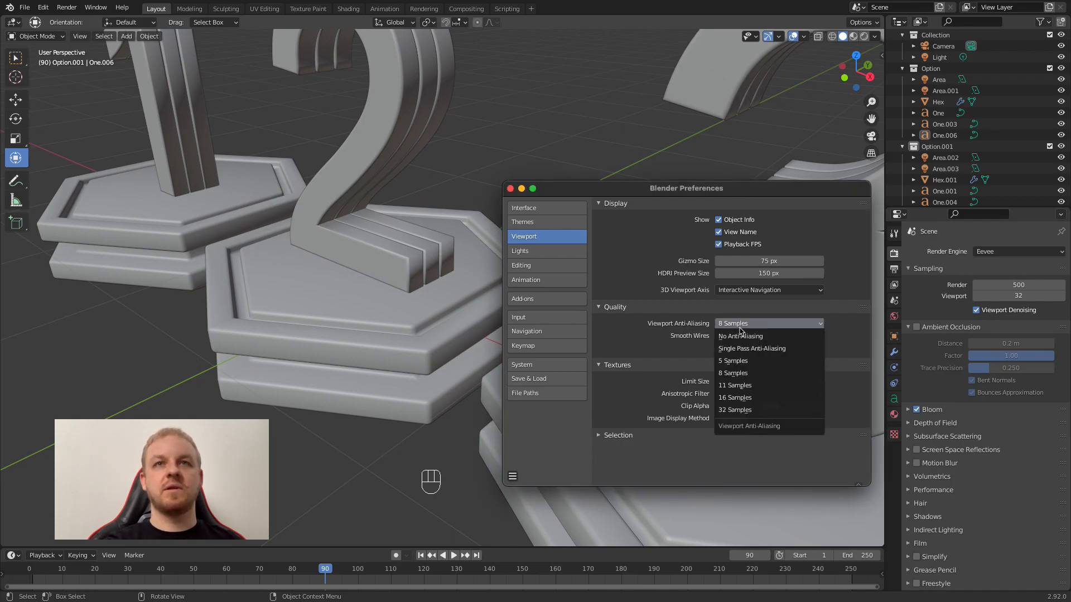
left_click(741, 337)
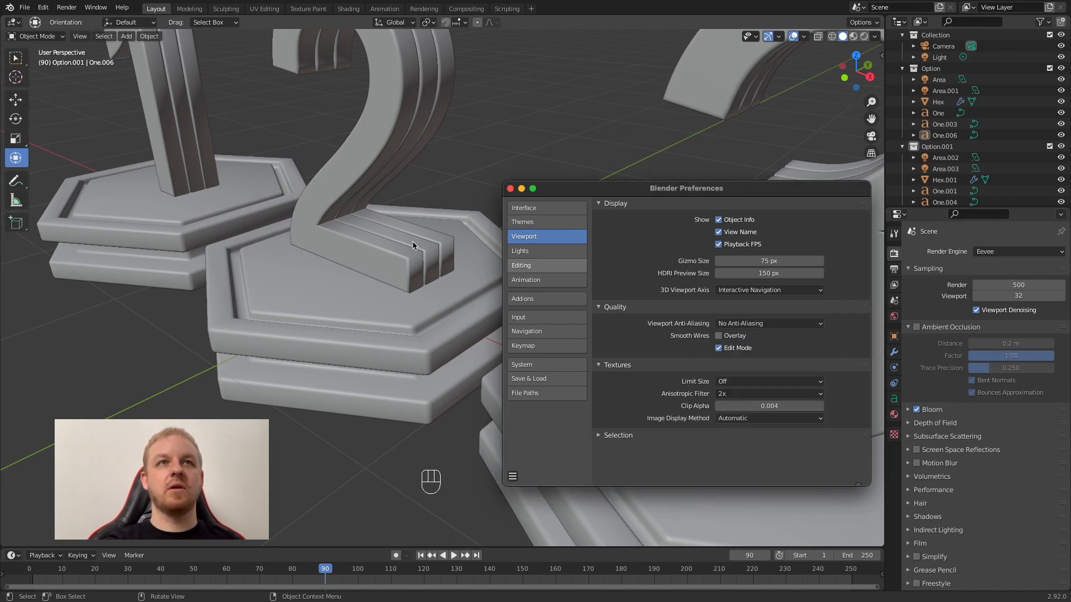
scroll(425, 219, "up", 4)
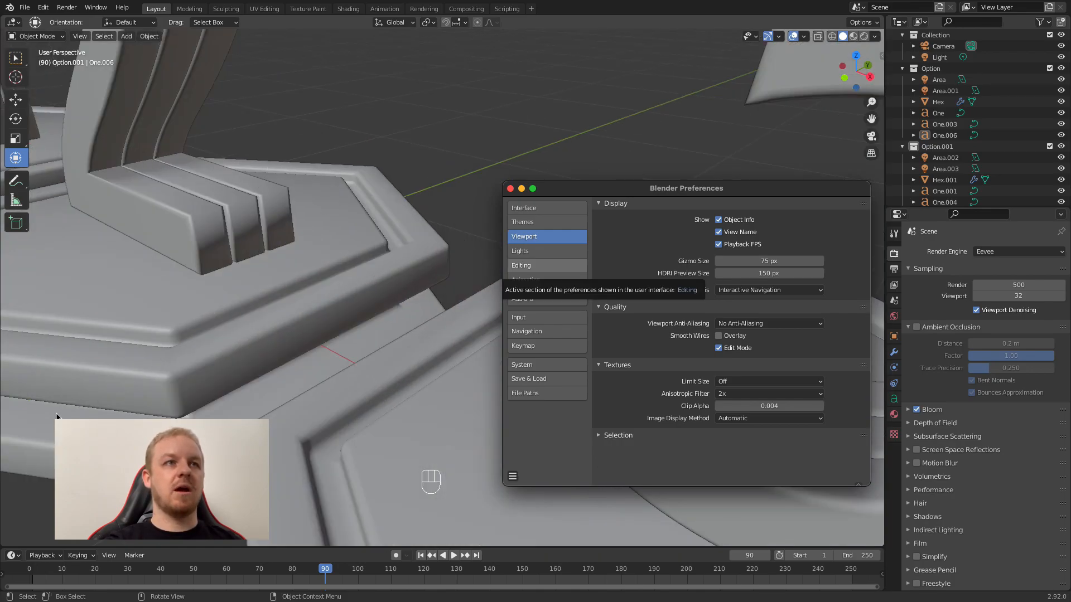
scroll(226, 252, "down", 5)
middle_click_drag(227, 252, 394, 248)
scroll(378, 256, "down", 2)
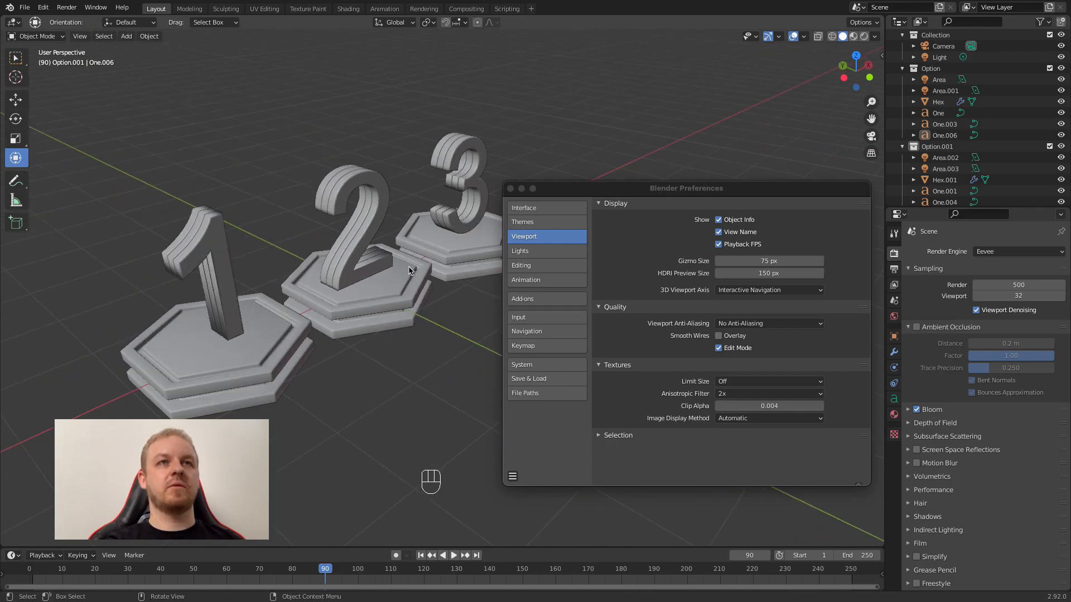
Step: Look at the viewport render commands, and set Viewport Anti-Aliasing to 8 Samples
left_click(79, 37)
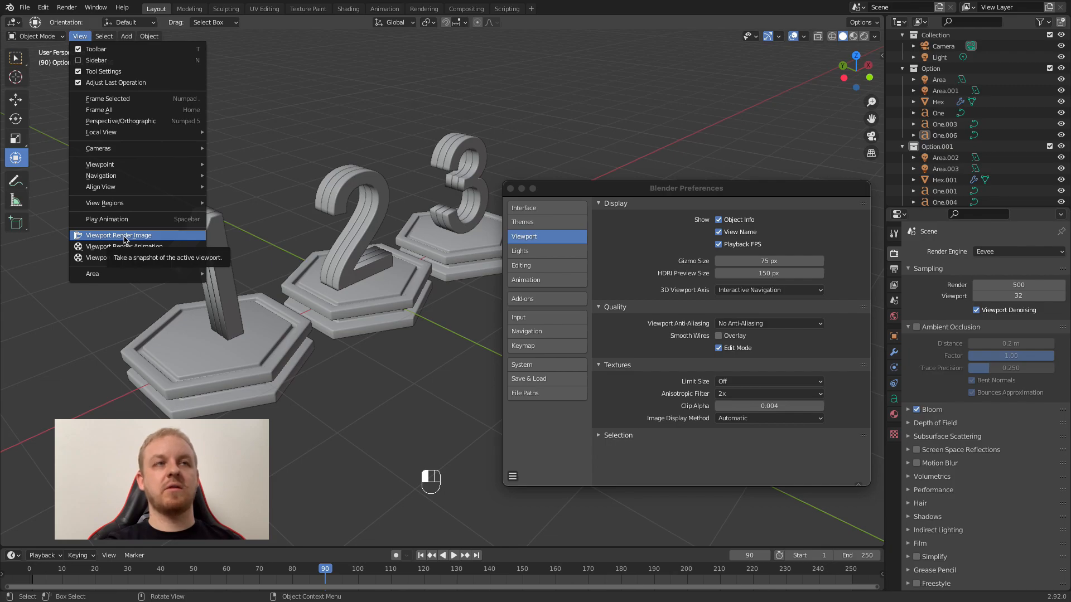
middle_click_drag(434, 288, 409, 284)
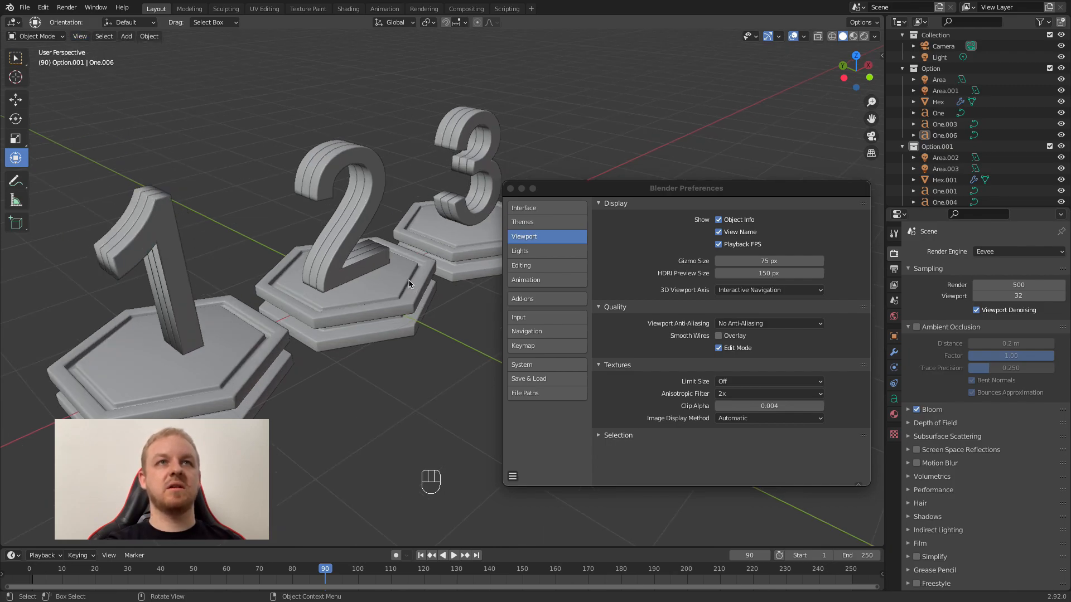
scroll(427, 264, "up", 2)
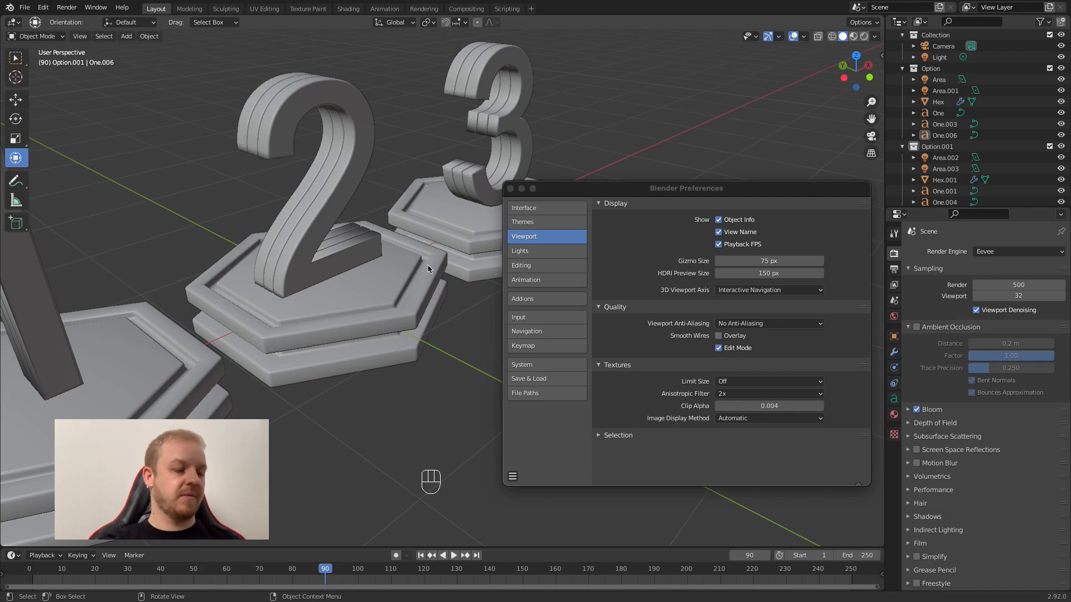
left_click(734, 324)
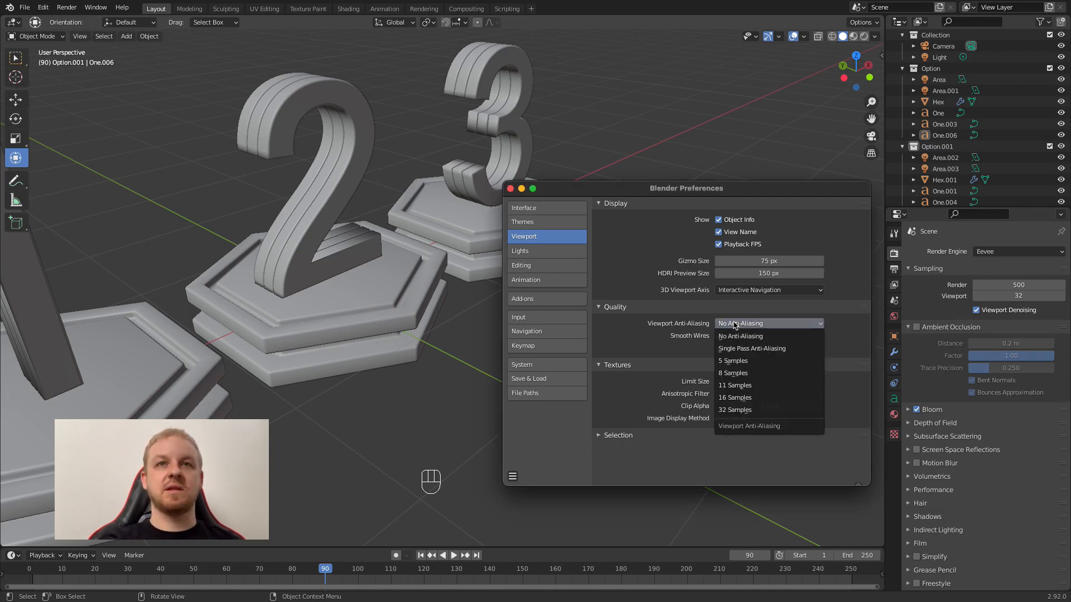
left_click(732, 373)
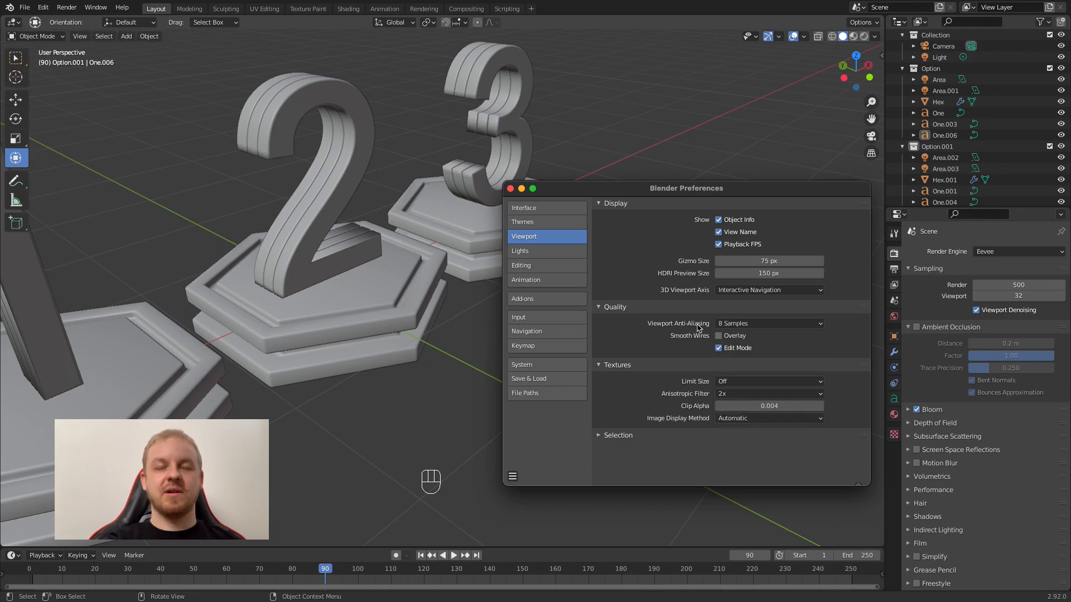
Step: Review the Viewport Anti-Aliasing options, switch to No Anti-Aliasing for comparison, and restore 8 Samples
left_click(735, 326)
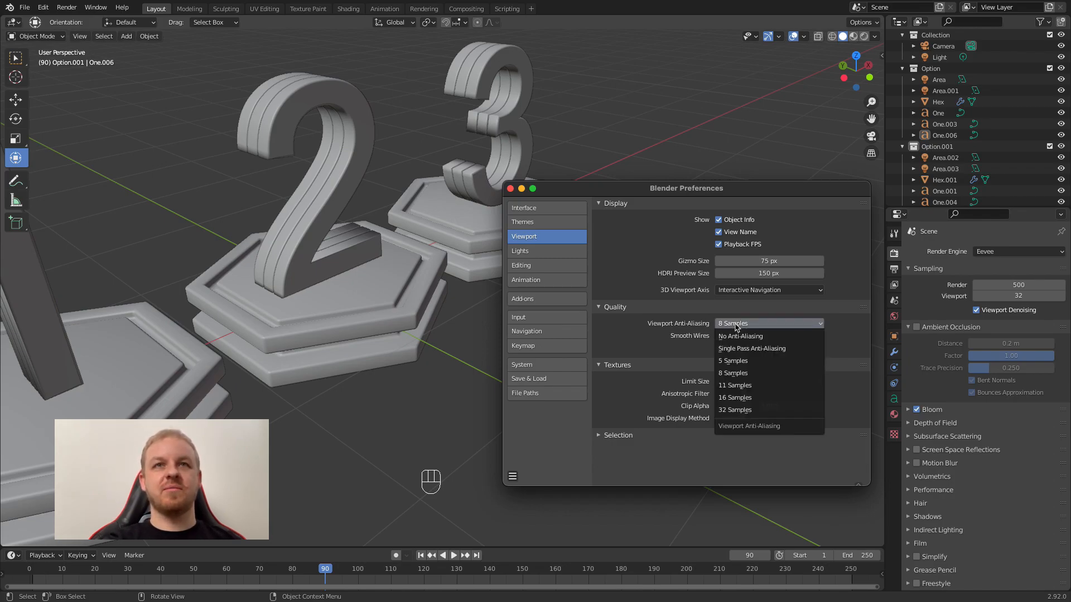
left_click(736, 324)
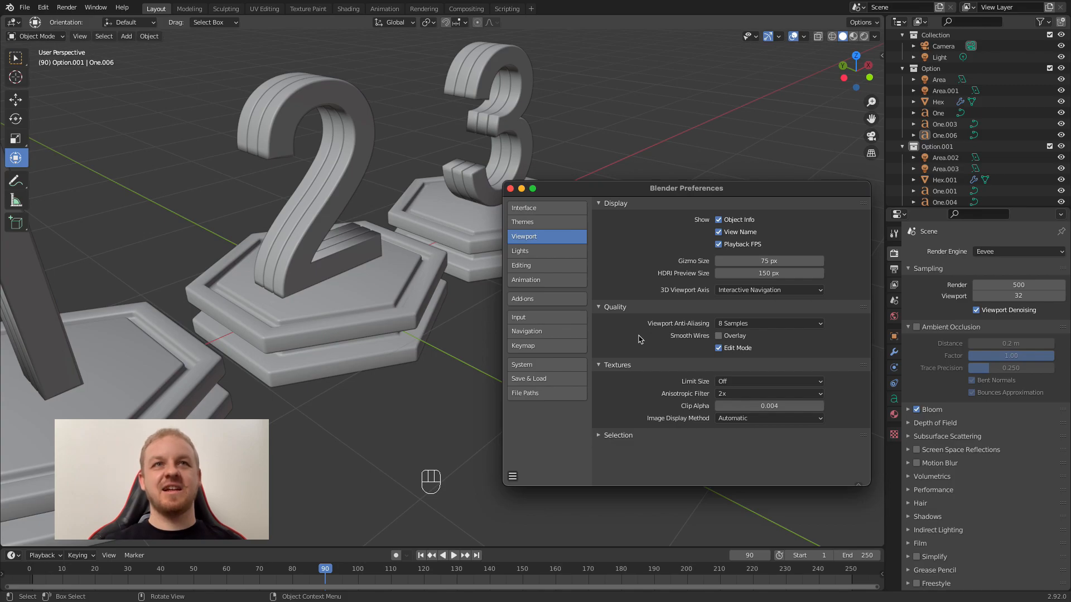
middle_click_drag(416, 323, 445, 382)
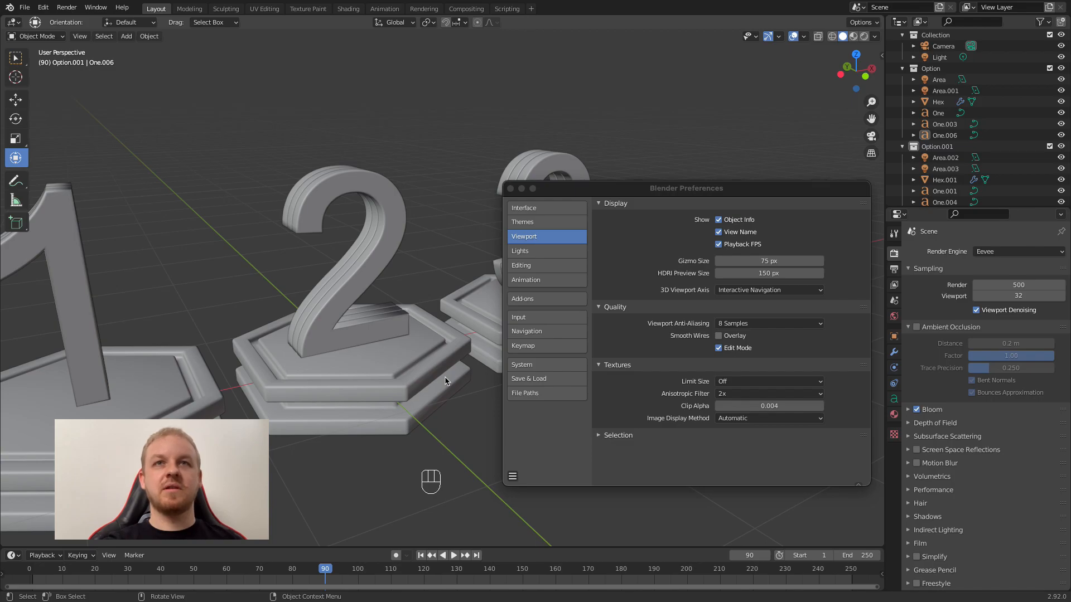
left_click(734, 325)
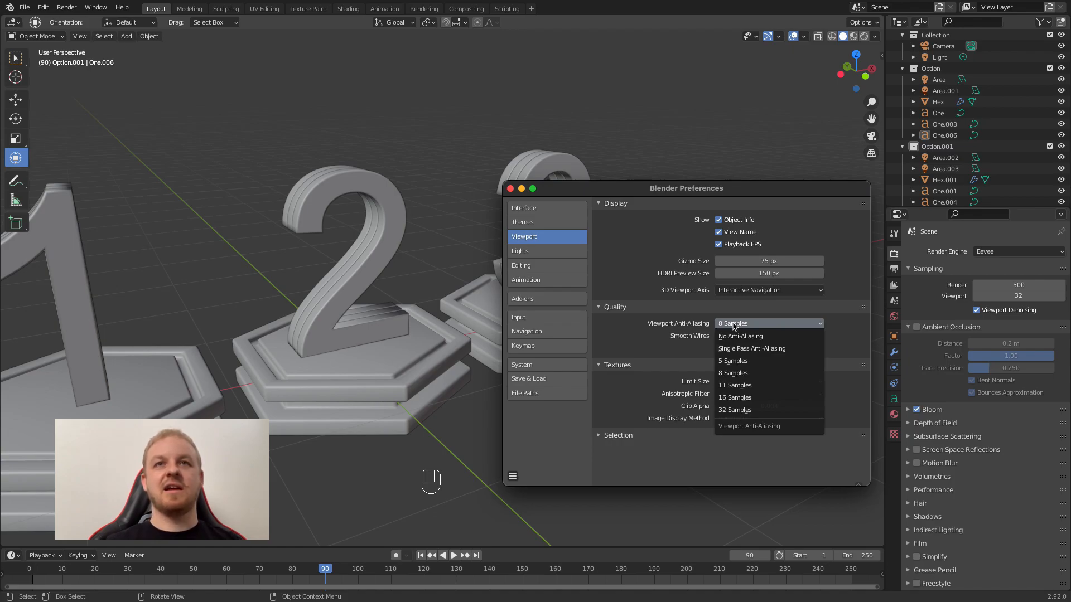
left_click(740, 336)
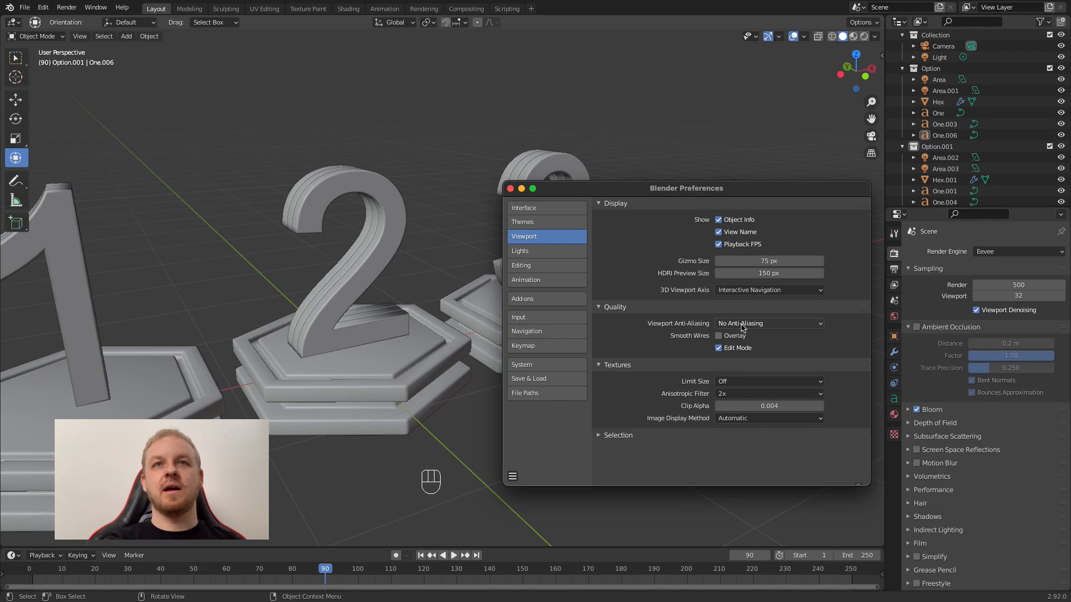
left_click(737, 323)
left_click(742, 381)
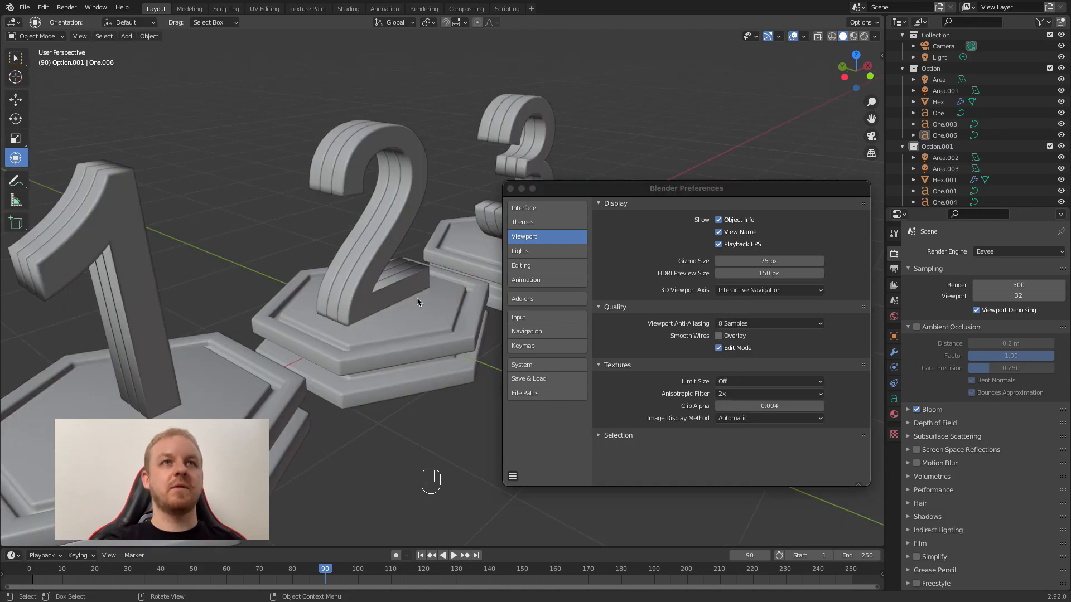
Step: Set Viewport Anti-Aliasing to 32 Samples and inspect the edges of the number 2 from several angles
scroll(416, 296, "up", 6)
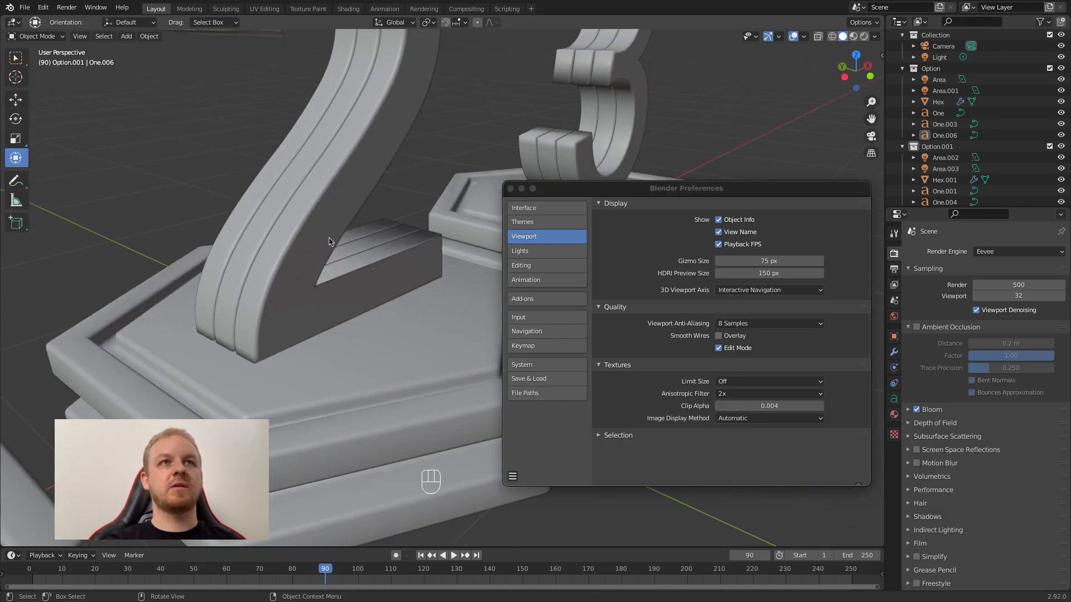
left_click(731, 324)
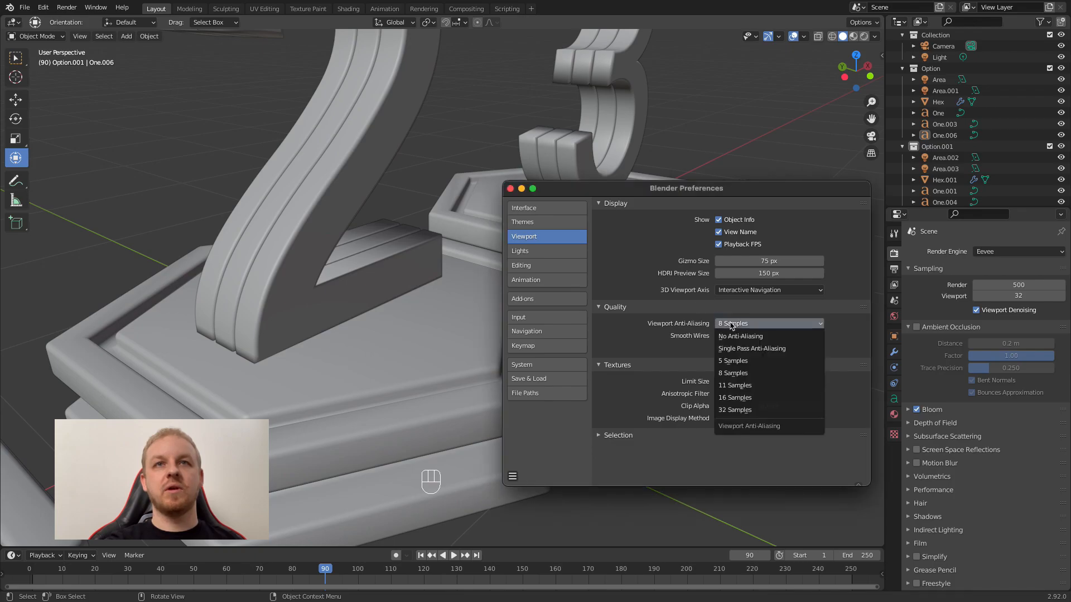
left_click(742, 412)
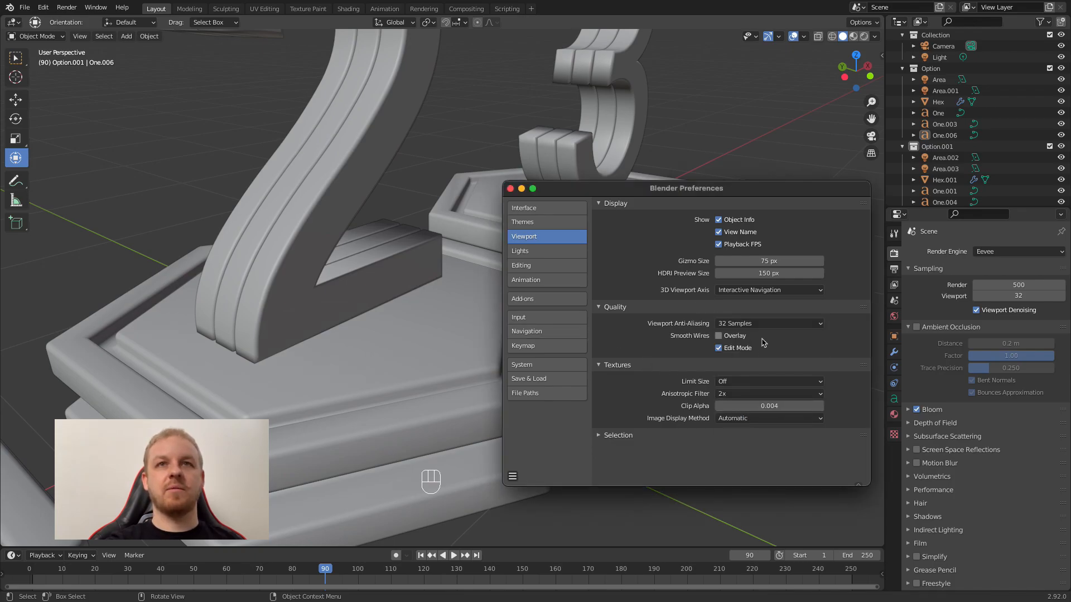
middle_click_drag(356, 359, 420, 359)
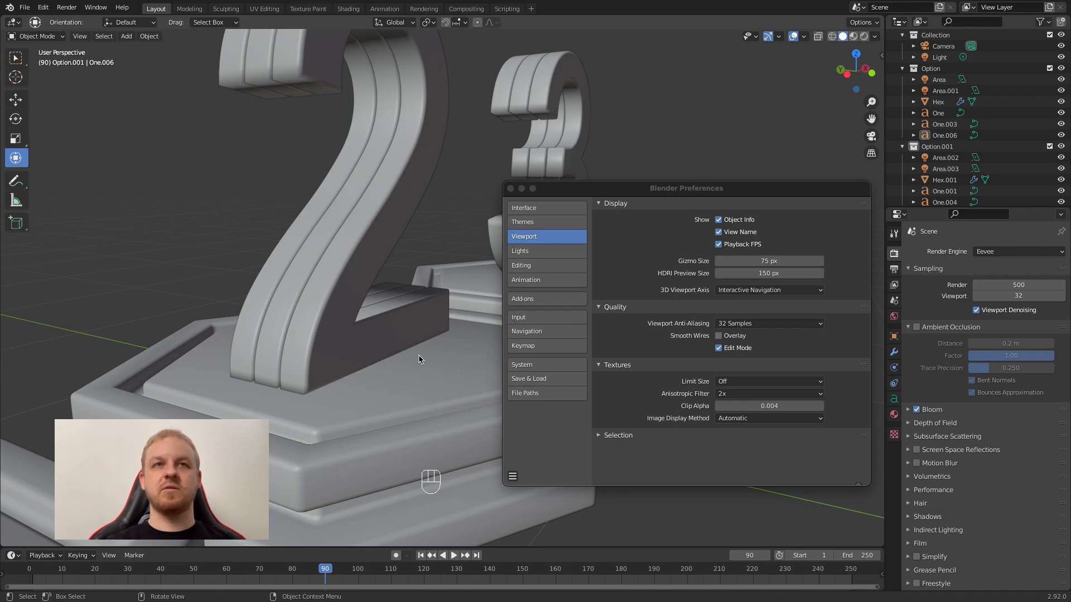
middle_click_drag(421, 366, 419, 371)
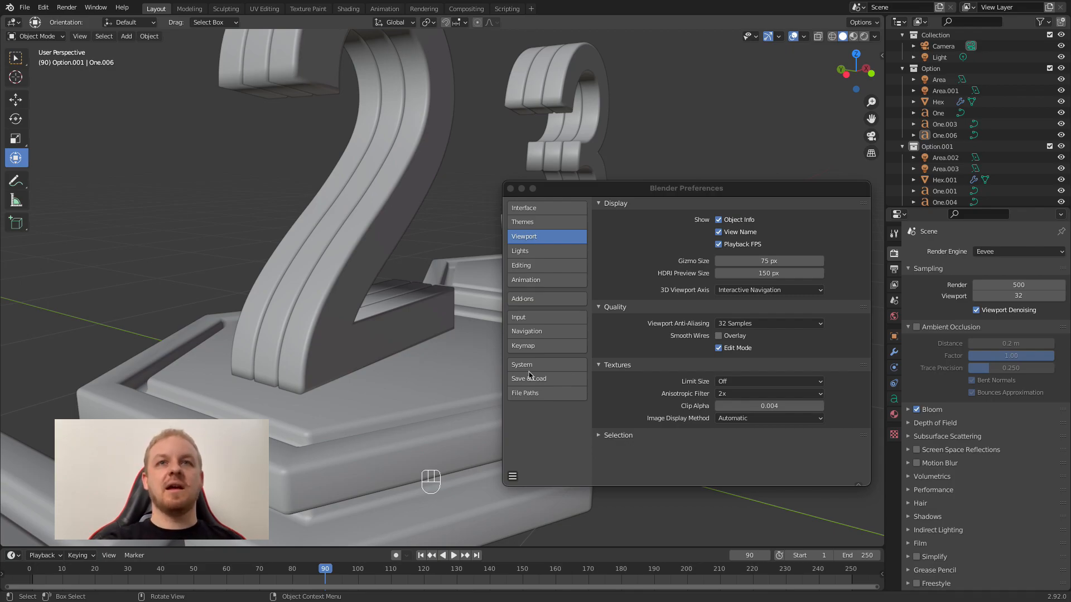
Step: Select the number 2's front piece, enable Smooth Wires for Overlay, and check its outline in a viewport render image
left_click(341, 289)
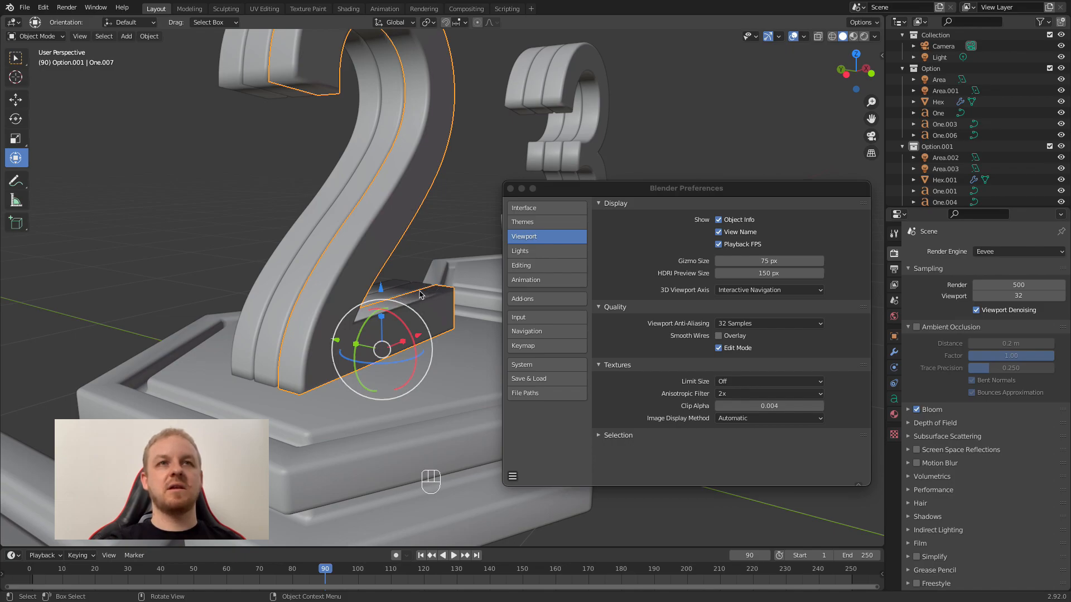
left_click(719, 336)
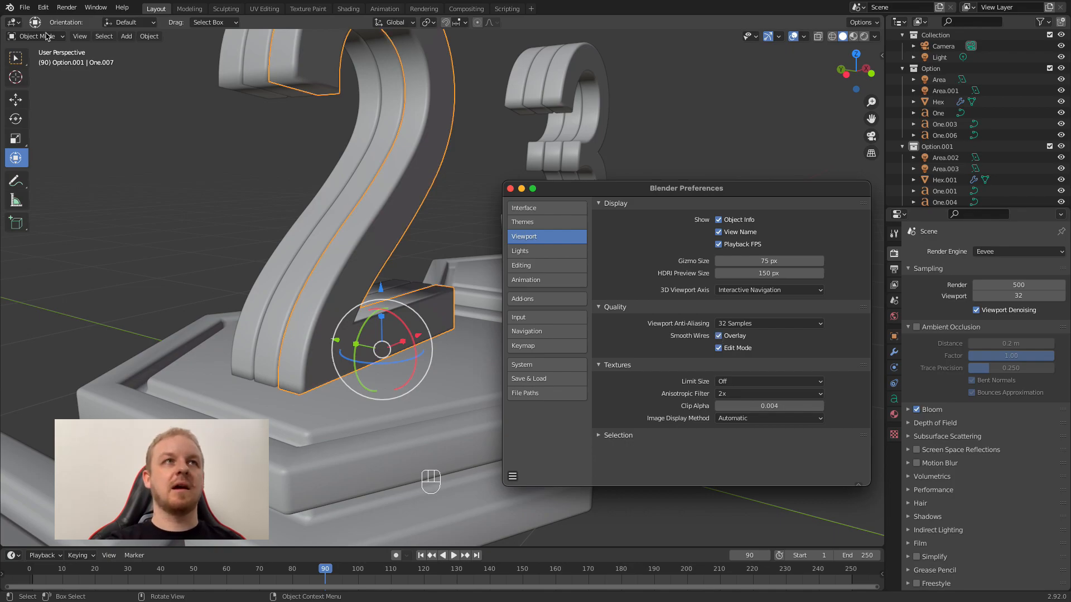
left_click(79, 36)
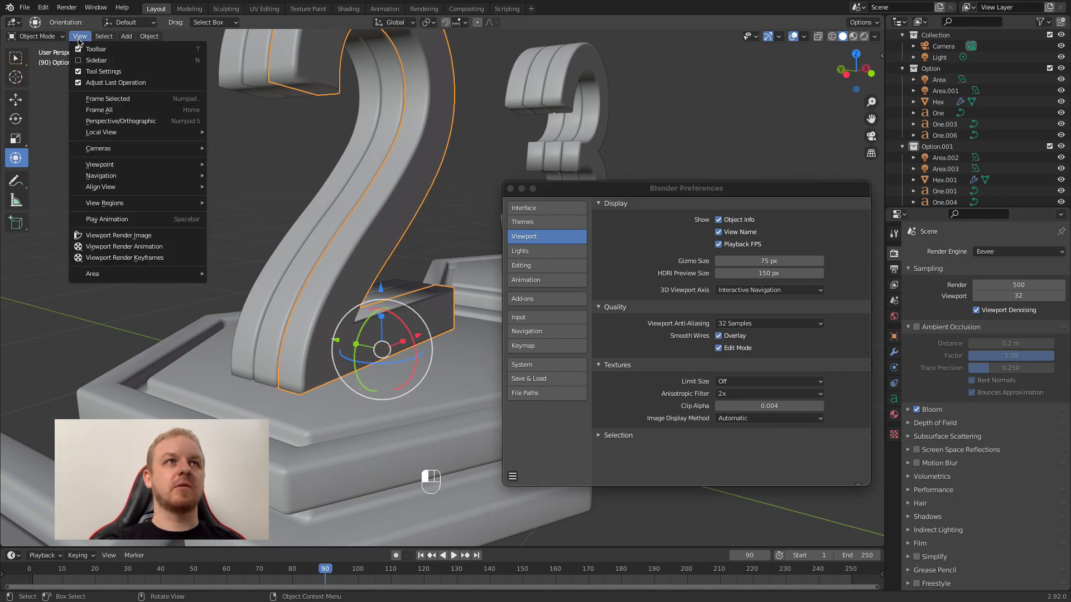
left_click(136, 236)
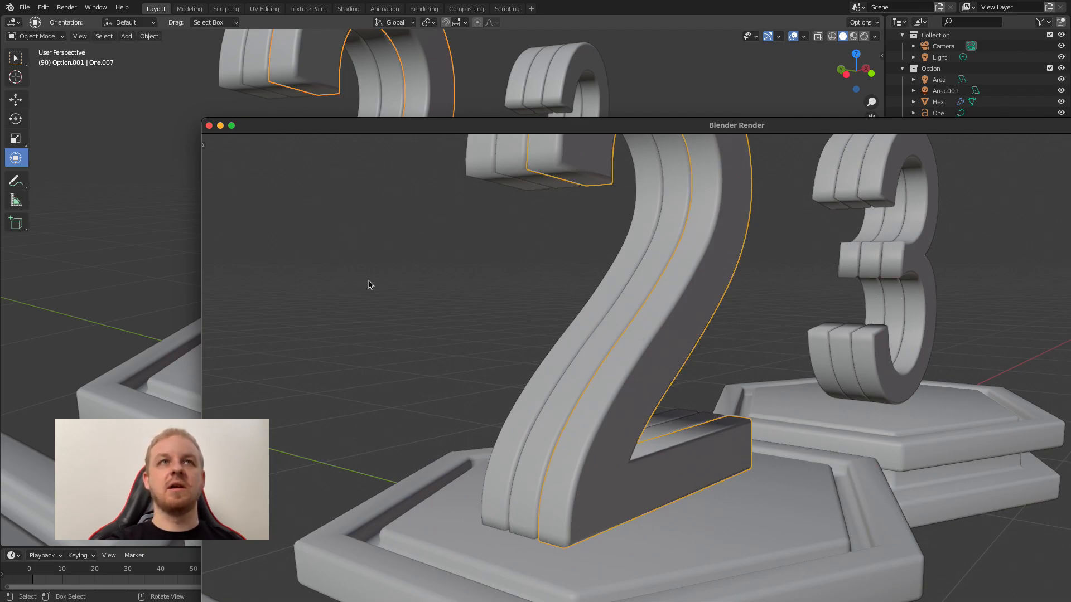
left_click(209, 127)
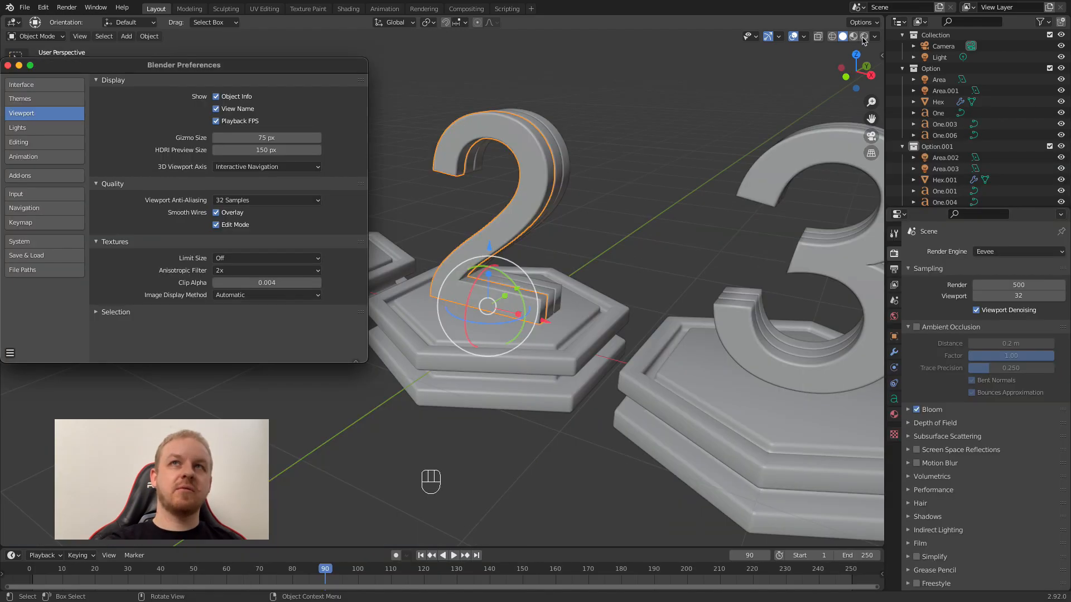
Step: Switch the viewport to Rendered shading, deselect everything, and inspect the glowing numbers from several angles
left_click(863, 37)
middle_click_drag(516, 318, 540, 364)
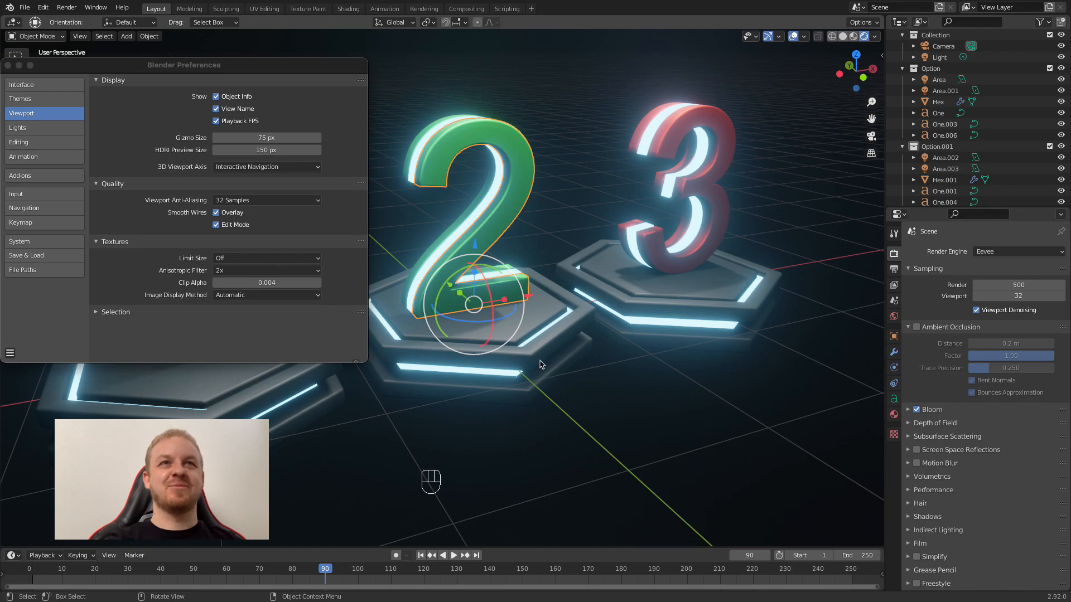
key("a")
key("a")
key("a")
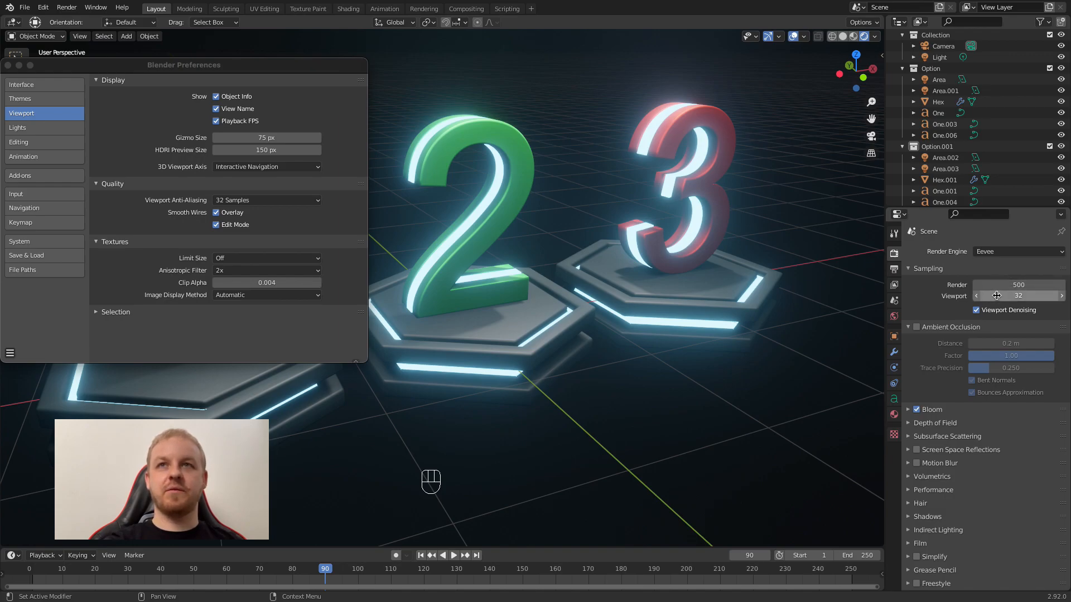
mouse_move(682, 257)
middle_mouse_down()
mouse_move(667, 297)
mouse_move(688, 370)
middle_mouse_up()
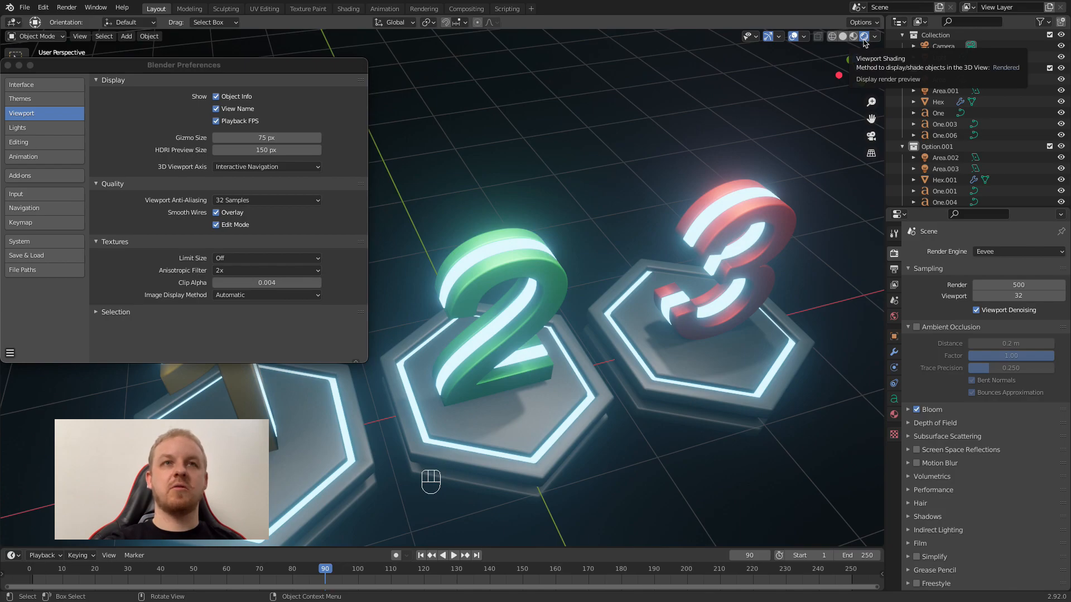
middle_click_drag(575, 401, 558, 359)
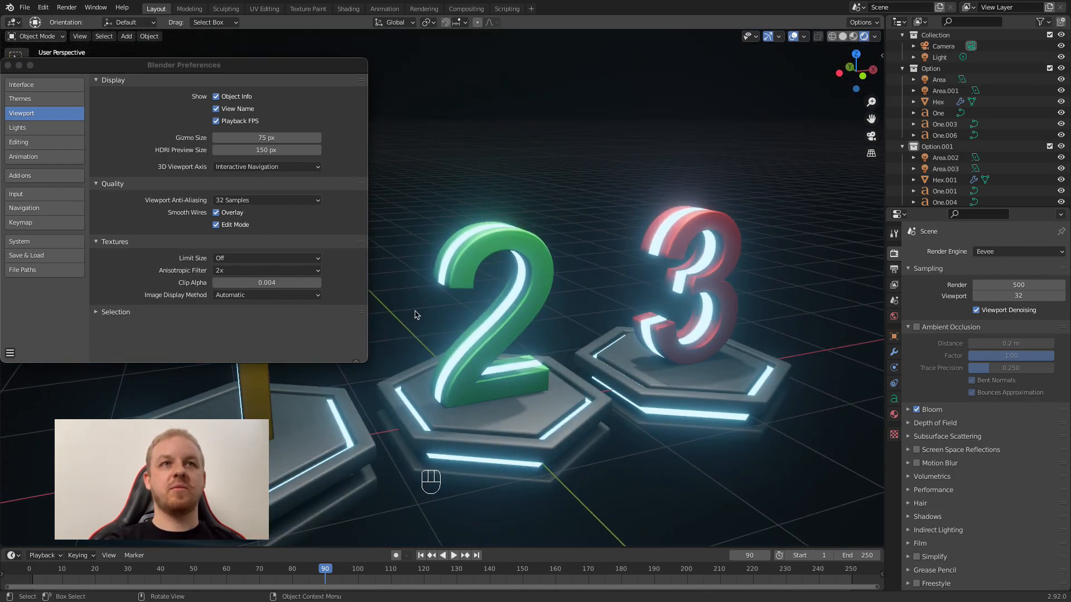
Step: Set the Eevee viewport samples to 1 for comparison, and restore them to 32
left_click(996, 296)
type("1")
key("Return")
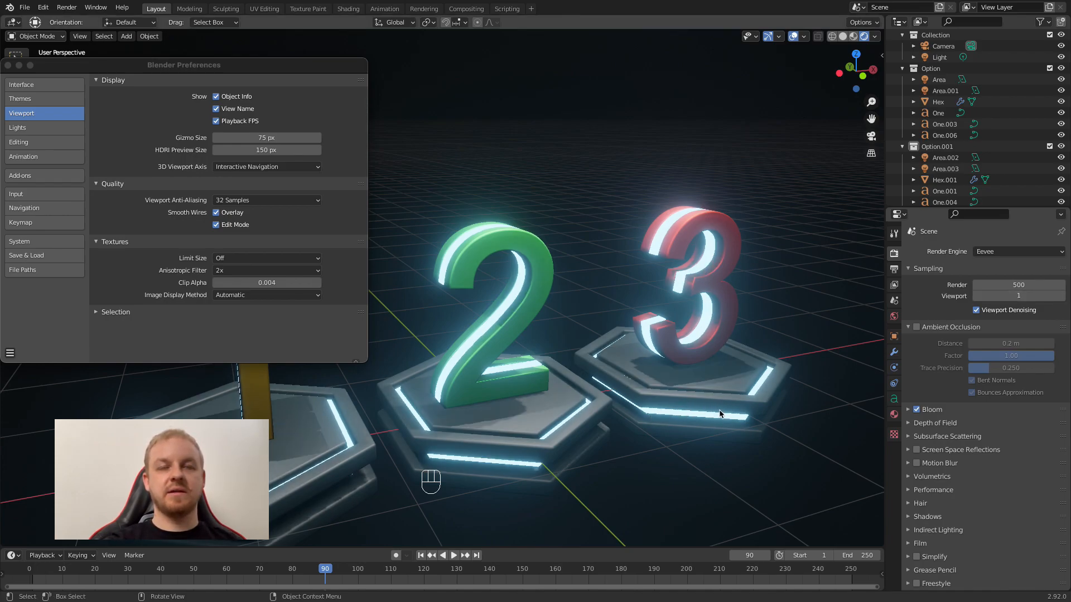
left_click(1014, 297)
type("32")
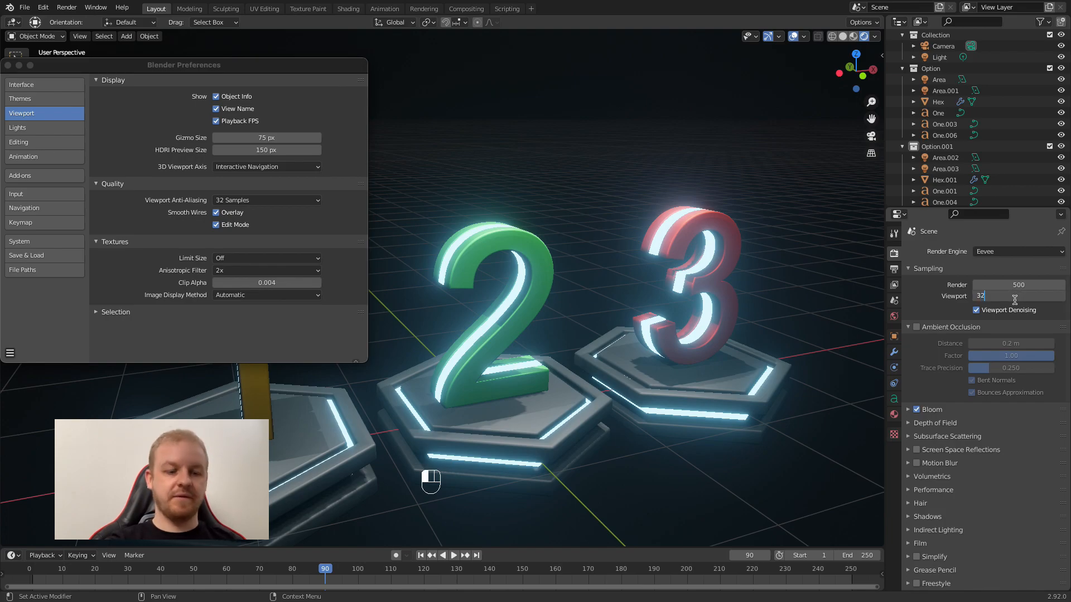
key("Return")
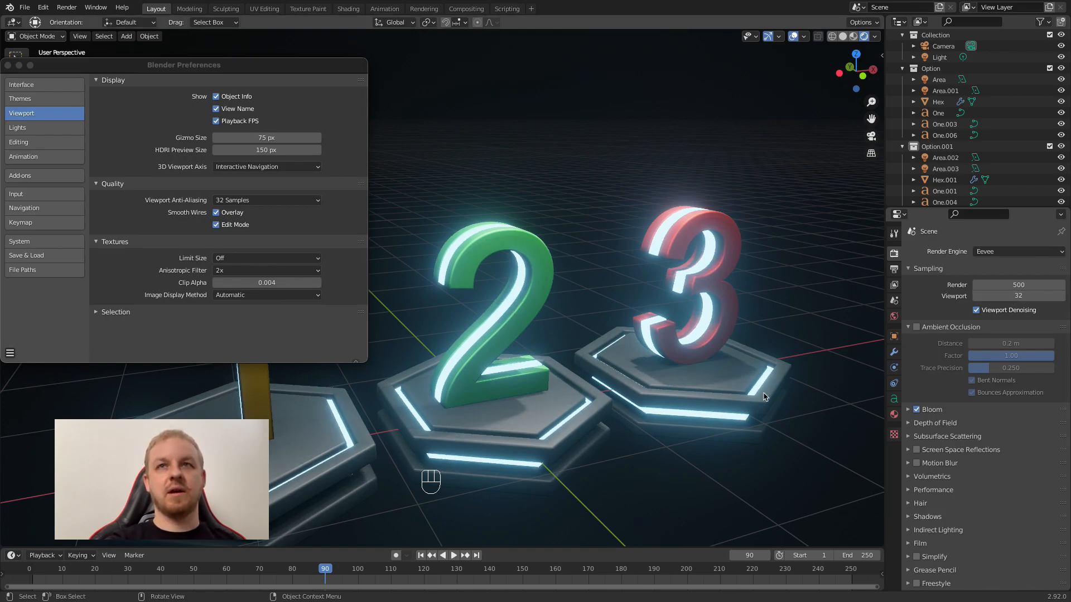
Step: Set the Eevee viewport samples to 100 and open the Editing section of the preferences
left_click(1008, 296)
type("100")
key("Return")
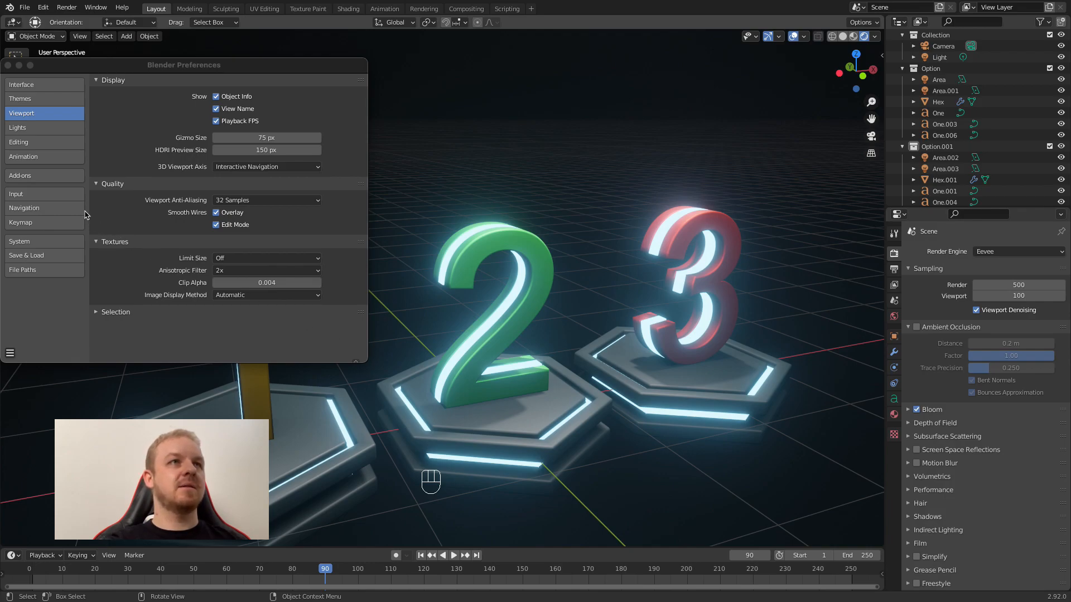
left_click(35, 142)
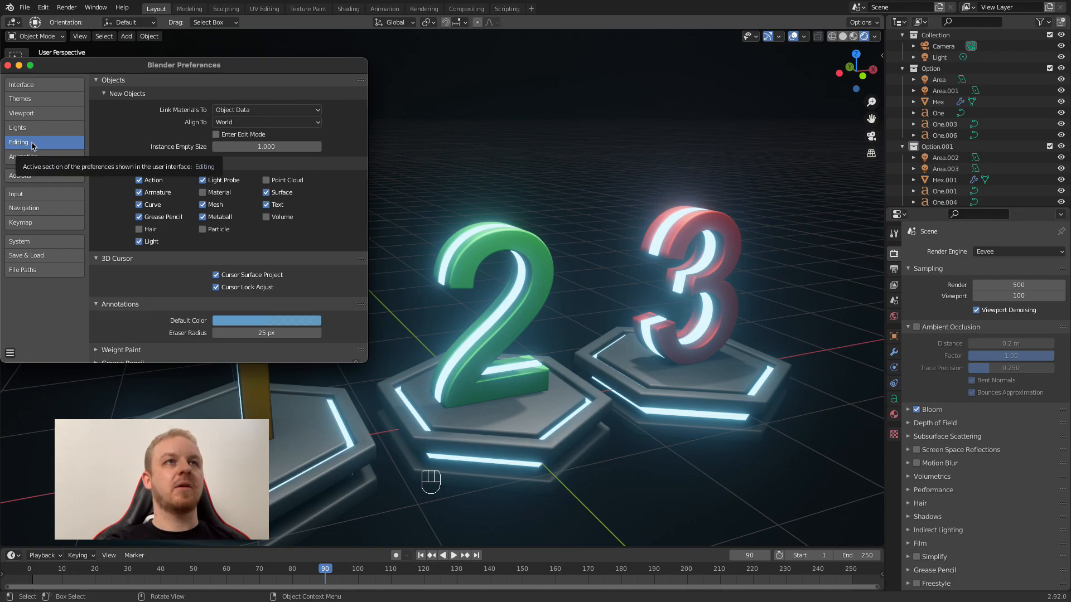
left_click(691, 238)
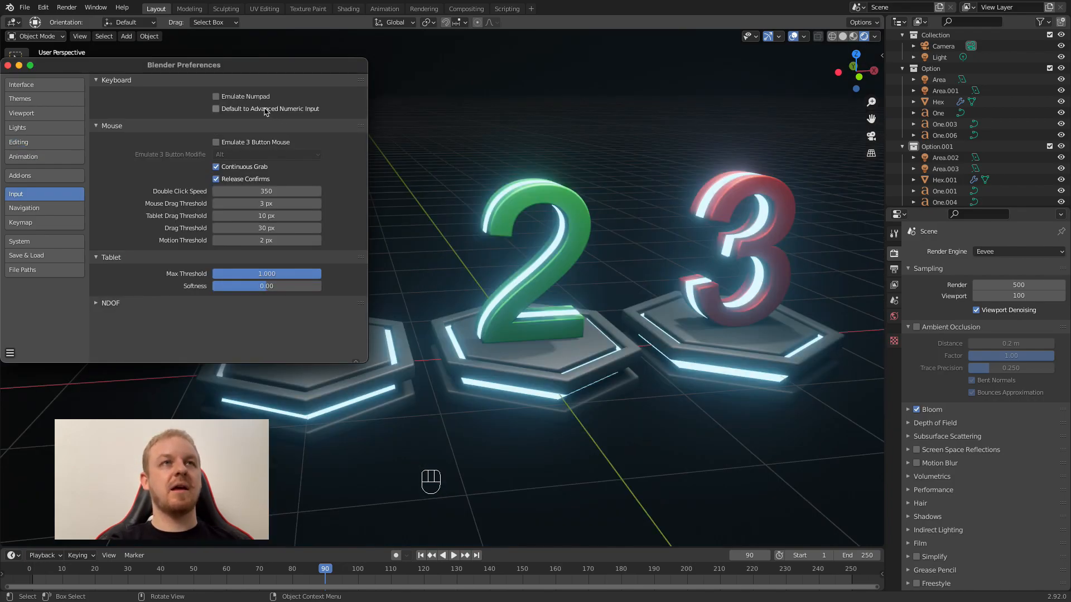
Step: Enable Emulate Numpad in the Input preferences and try the number-row shortcuts for the front and right orthographic views
left_click(216, 98)
key("4")
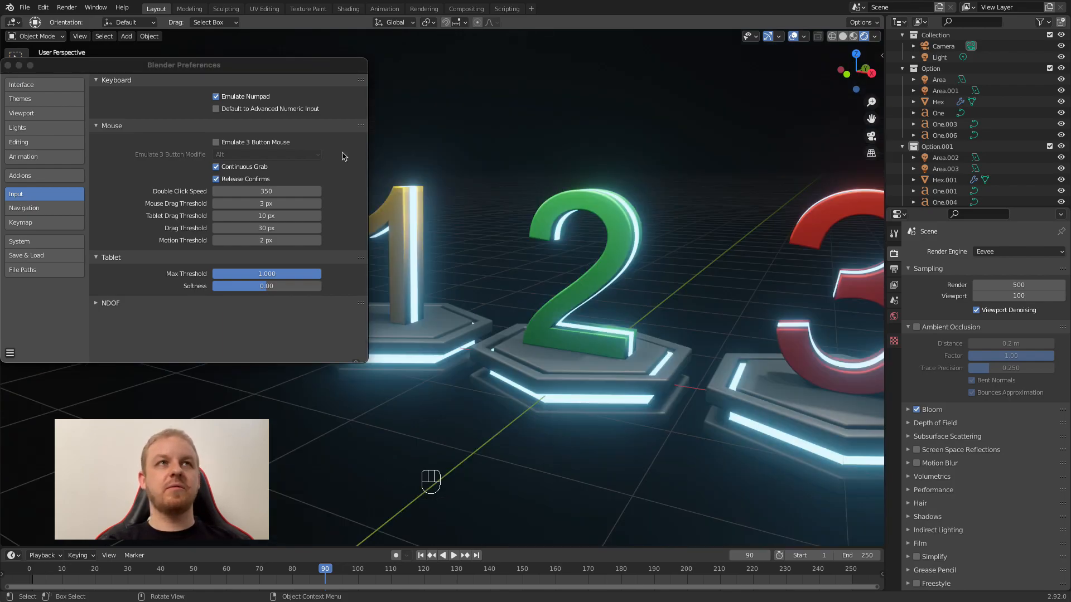
key("1")
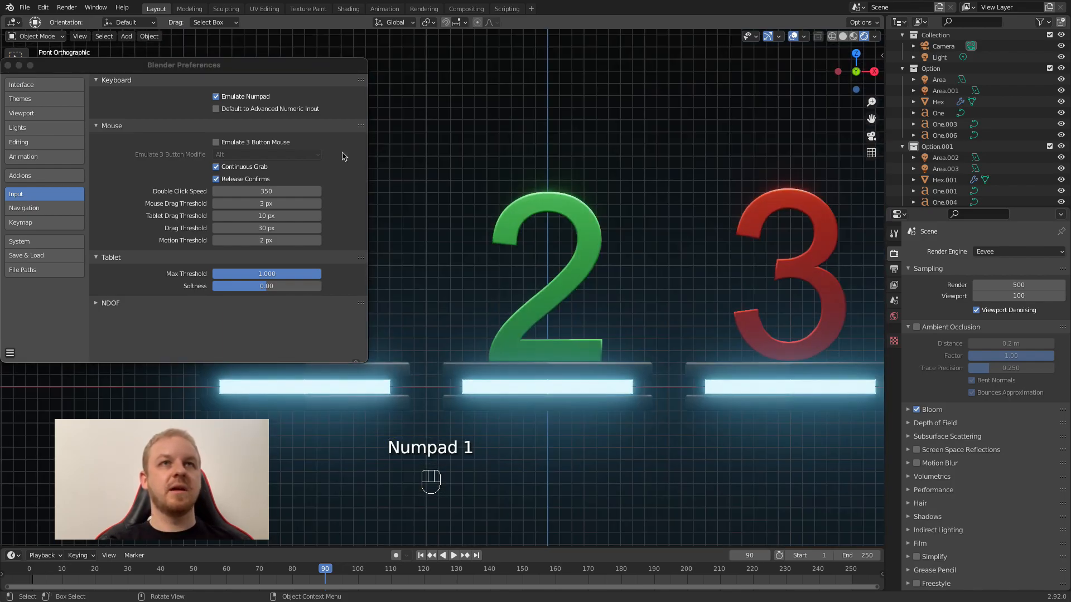
key("2")
key("3")
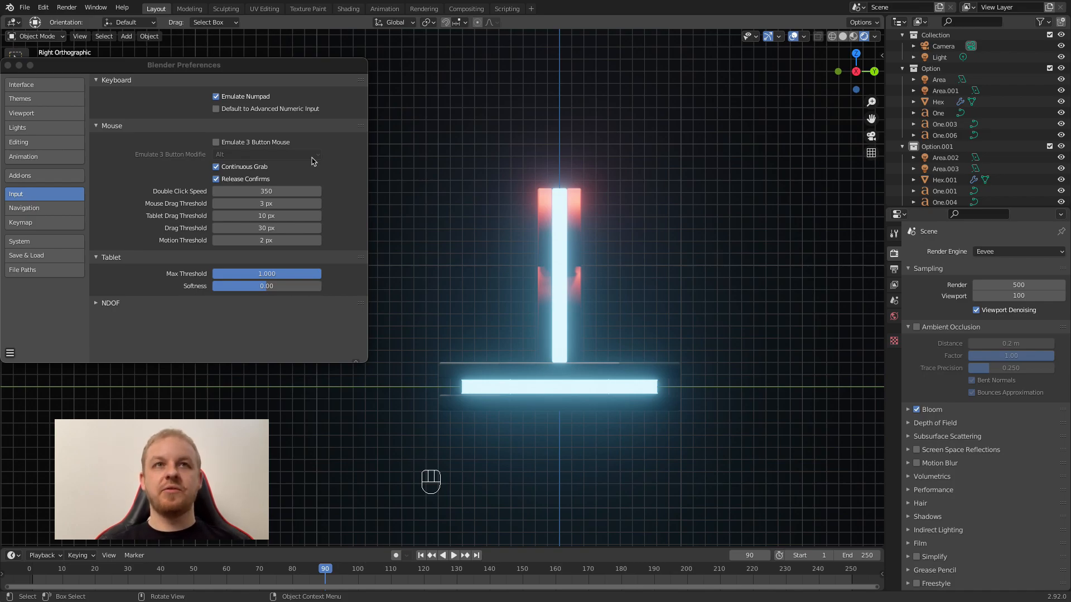
Step: Leave the right orthographic view and switch the viewport to Solid shading
mouse_move(612, 191)
middle_mouse_down()
mouse_move(595, 239)
mouse_move(426, 232)
mouse_move(641, 313)
middle_mouse_up()
left_click(843, 37)
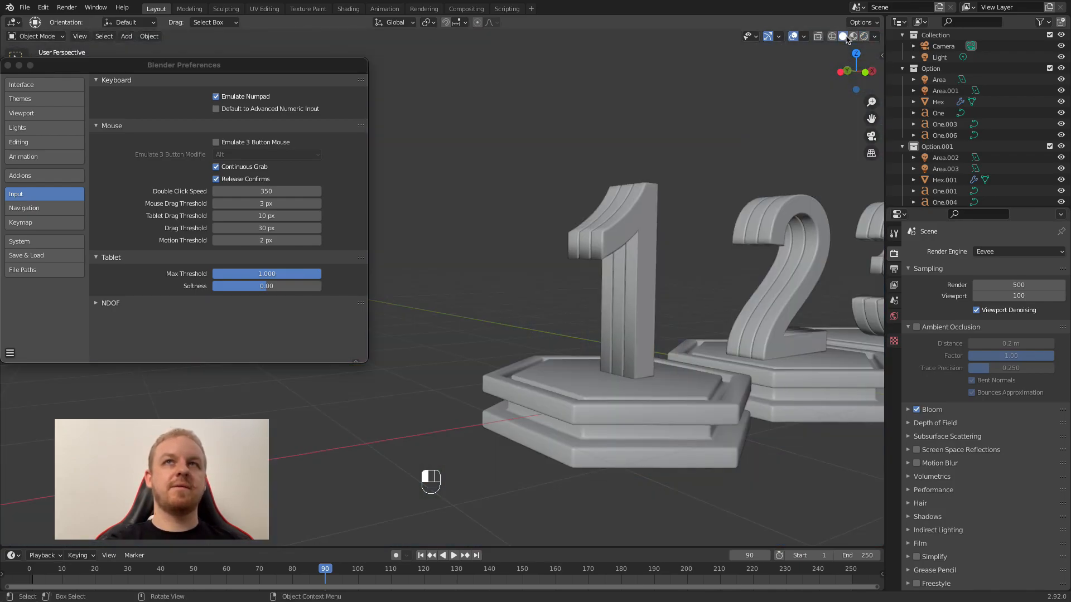
middle_click_drag(644, 356, 580, 379)
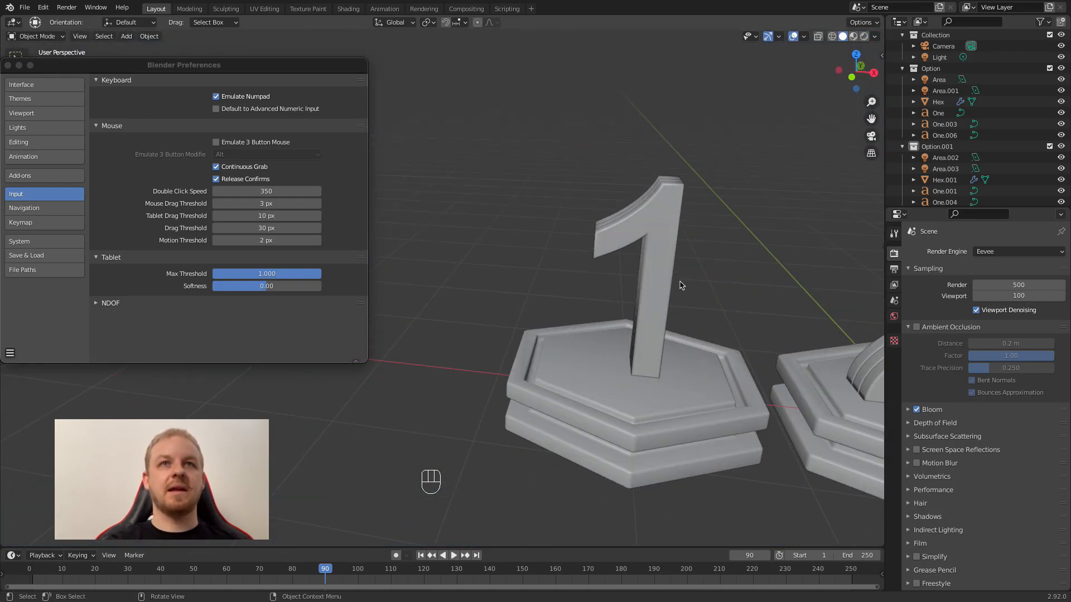
Step: Enter Edit Mode on the number 1's hexagonal base and look at the vertex, edge and face selection modes
left_click(576, 370)
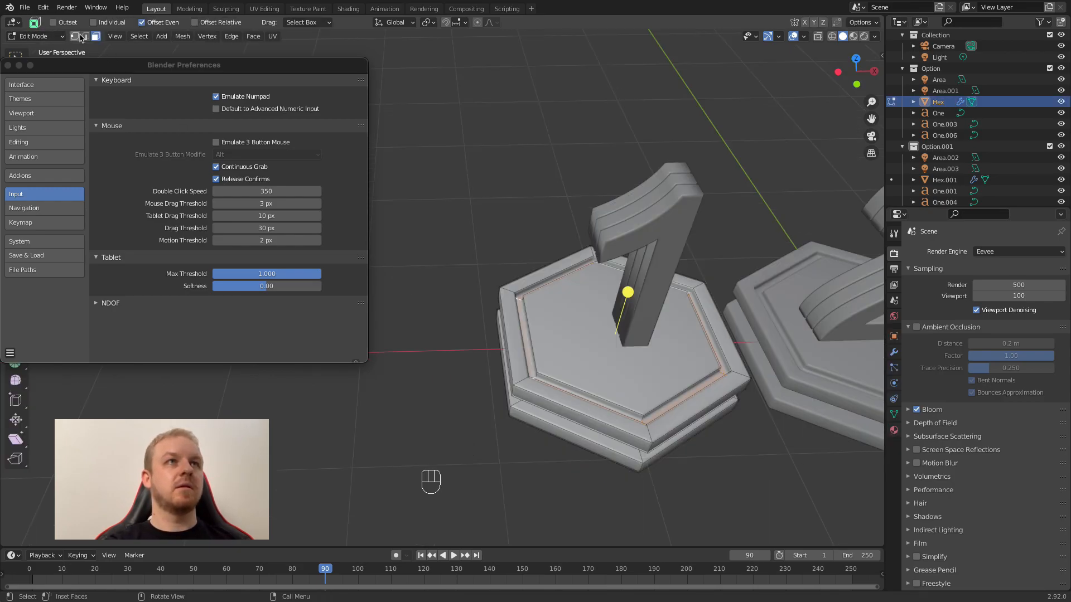
left_click(85, 36)
left_click(96, 38)
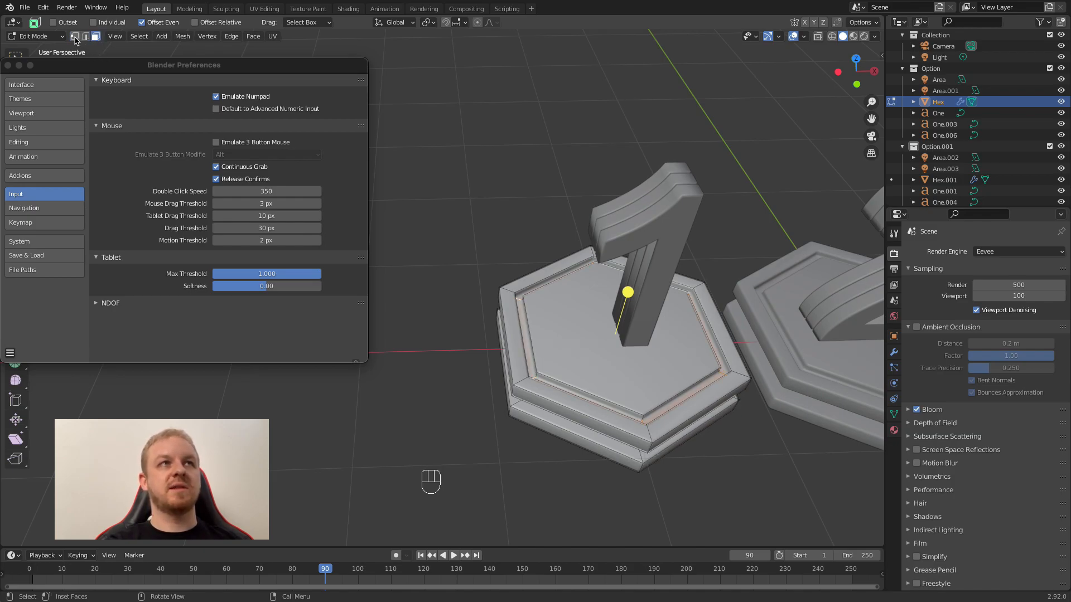
left_click(86, 38)
left_click(95, 38)
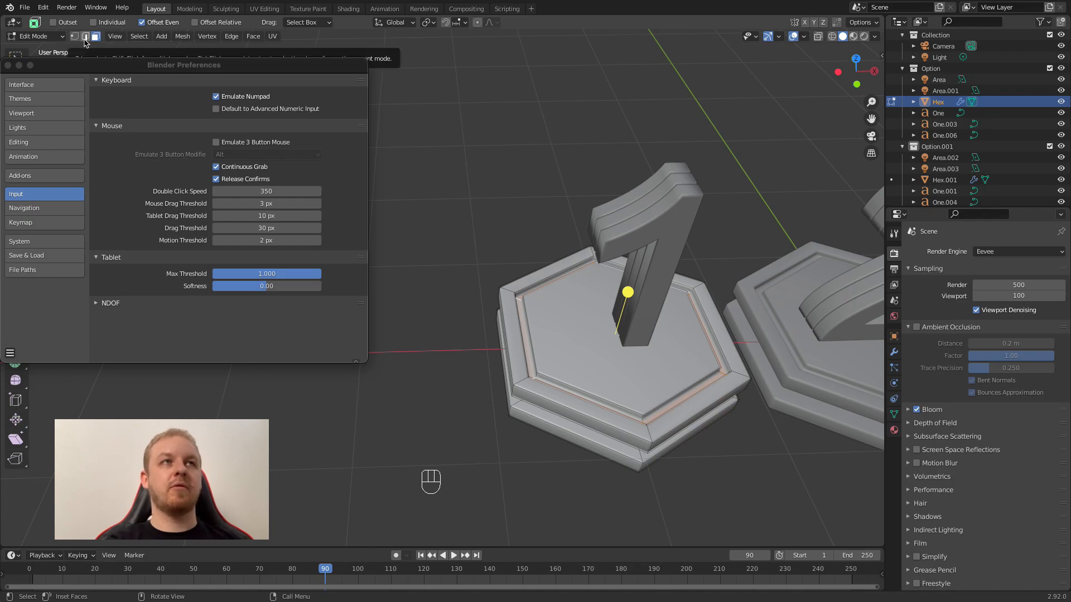
left_click(86, 38)
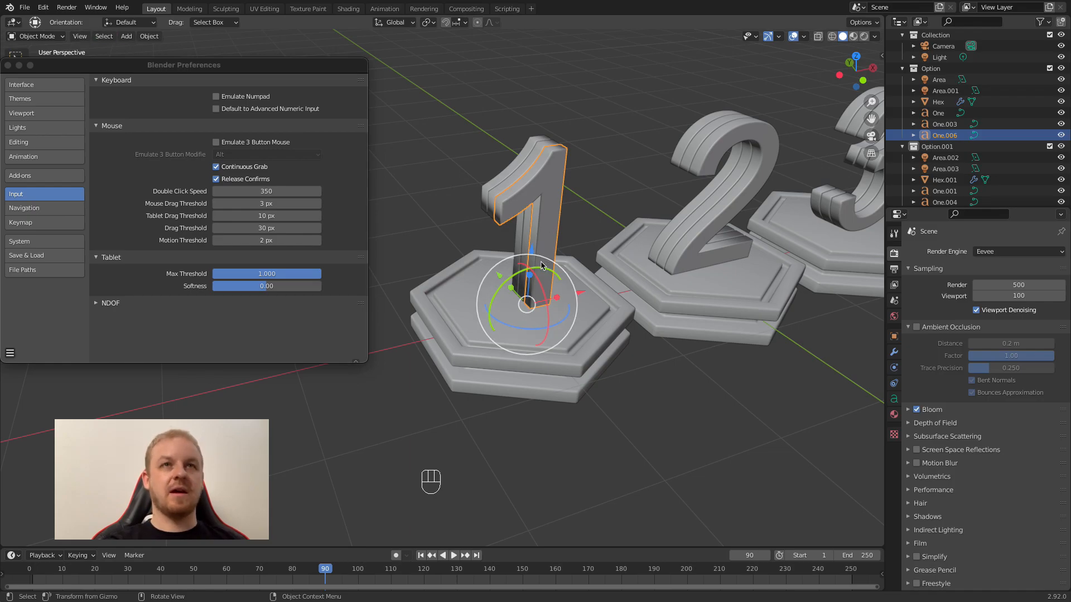
Step: Disable Continuous Grab in the Input preferences, trying a cancelled move of the number 1's front piece before and after
key("g")
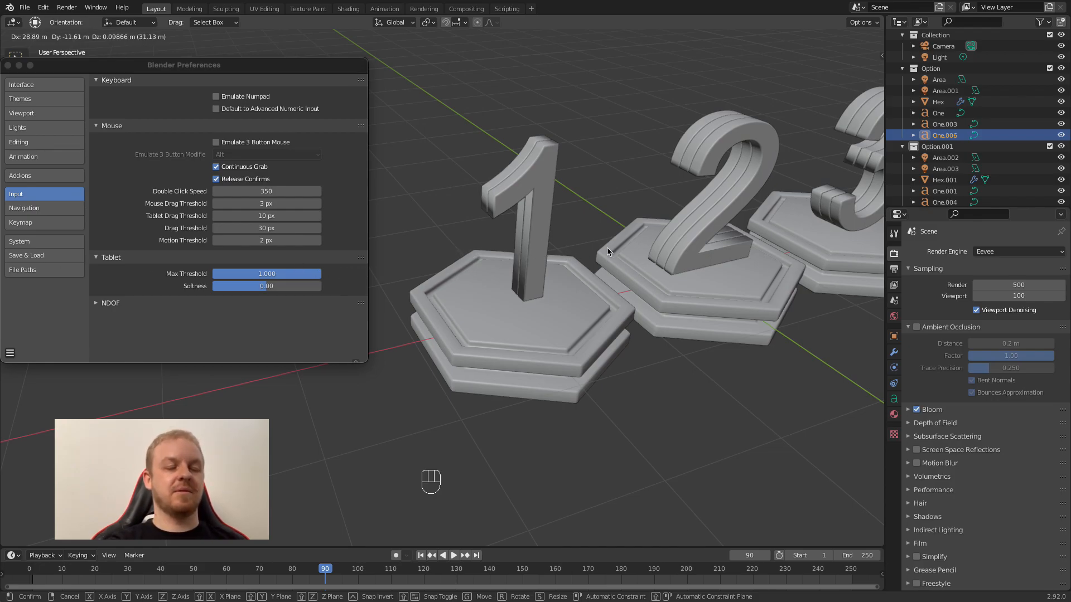
right_click(538, 251)
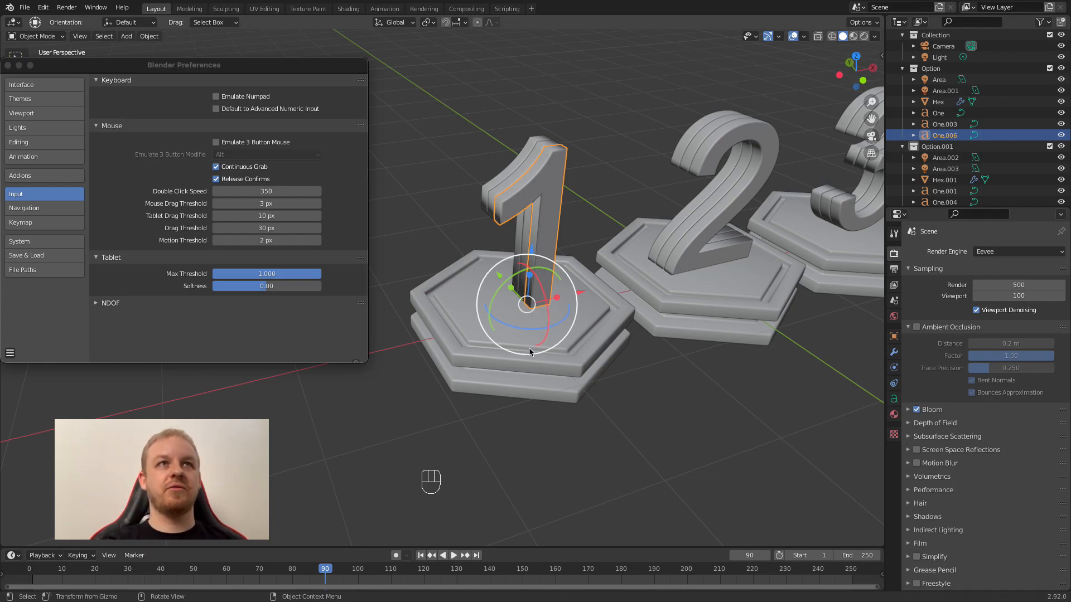
left_click(224, 170)
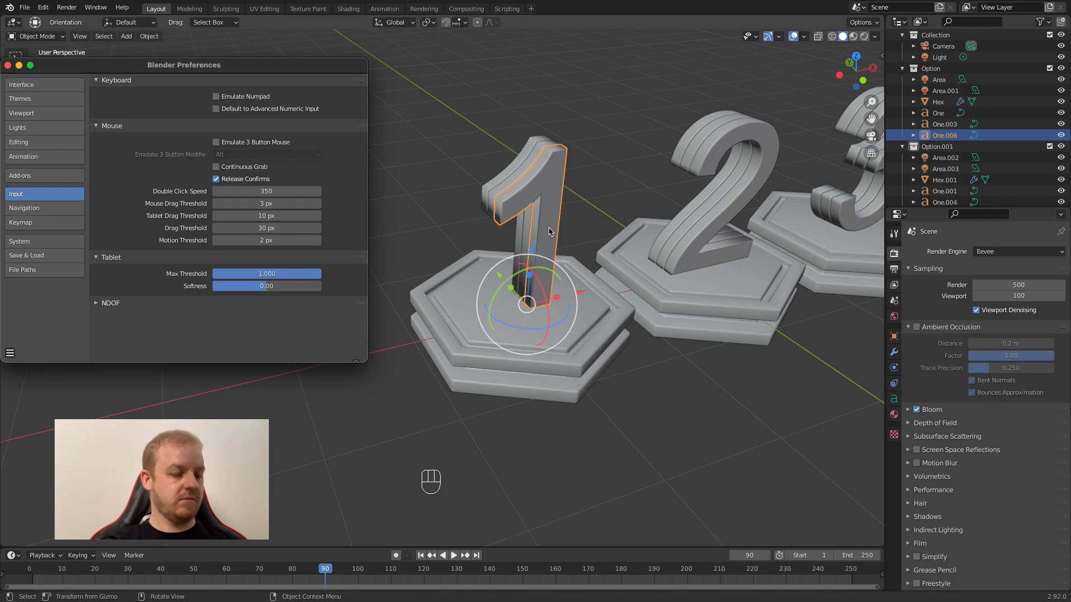
left_click(545, 190)
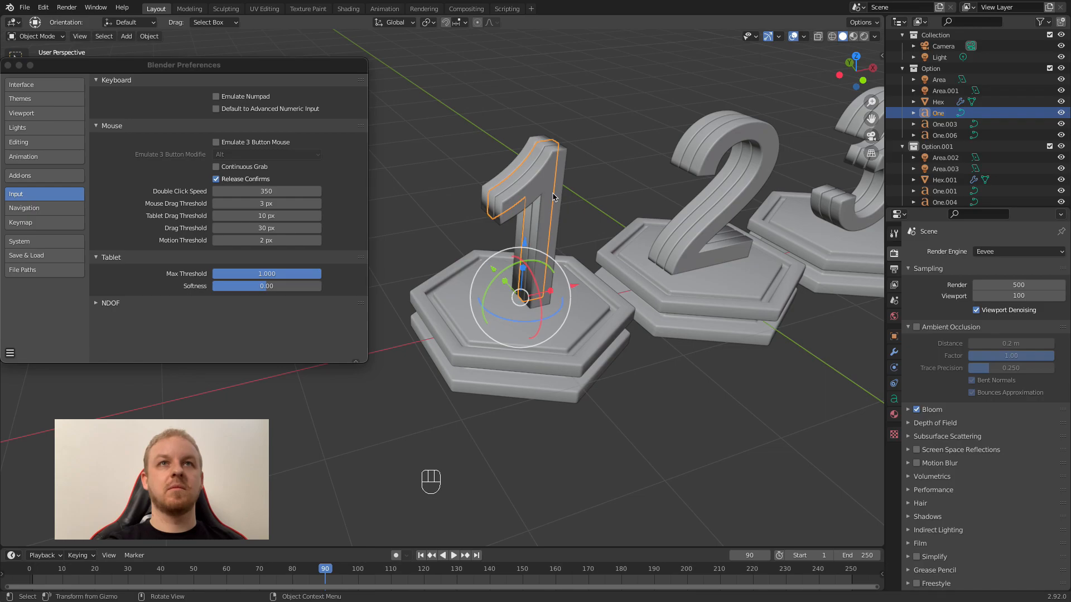
left_click(554, 197)
key("g")
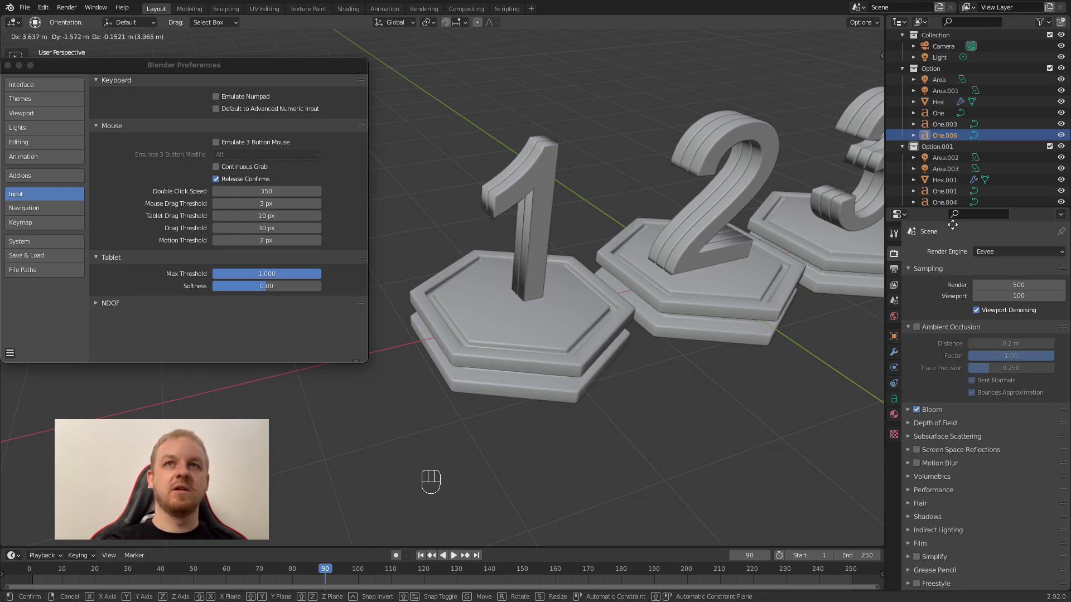
key("Escape")
Step: Open the Navigation preferences and try the Turntable orbit method on the three numbers
left_click(33, 208)
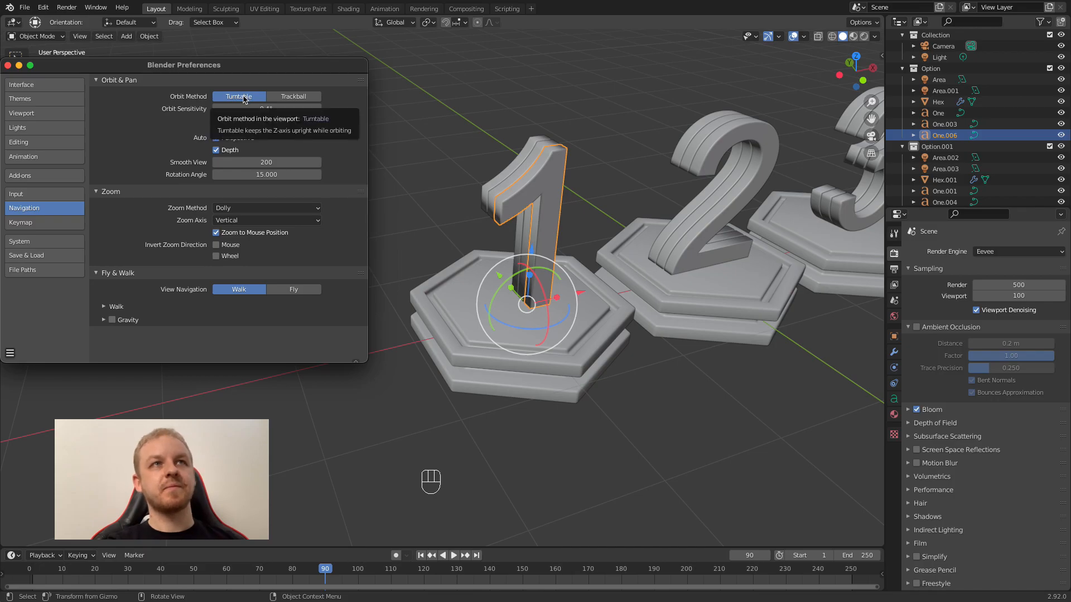
middle_click_drag(595, 375, 614, 455)
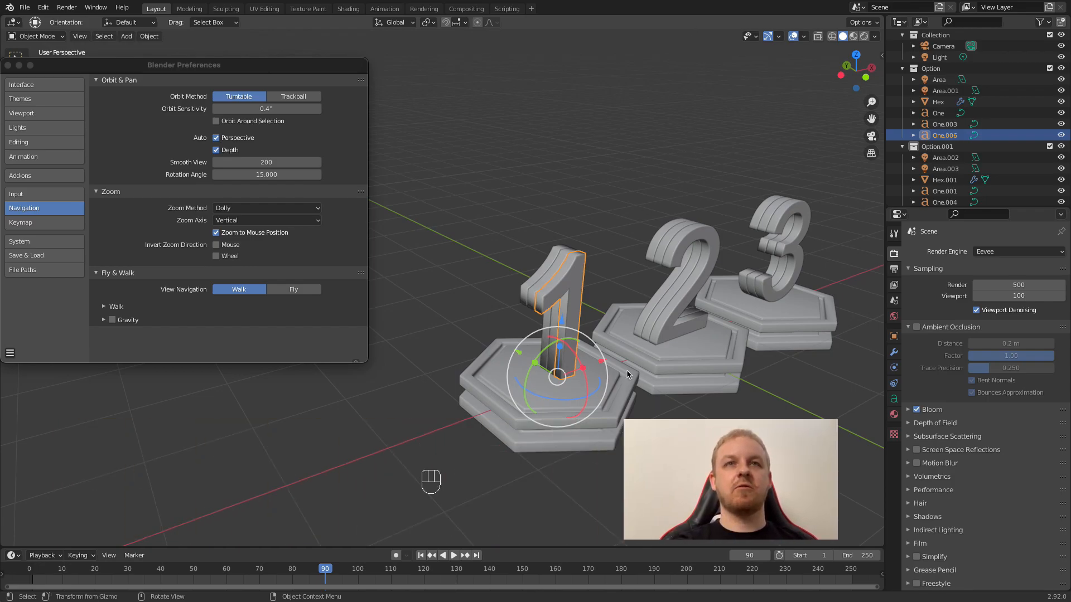
middle_click_drag(641, 451, 633, 445)
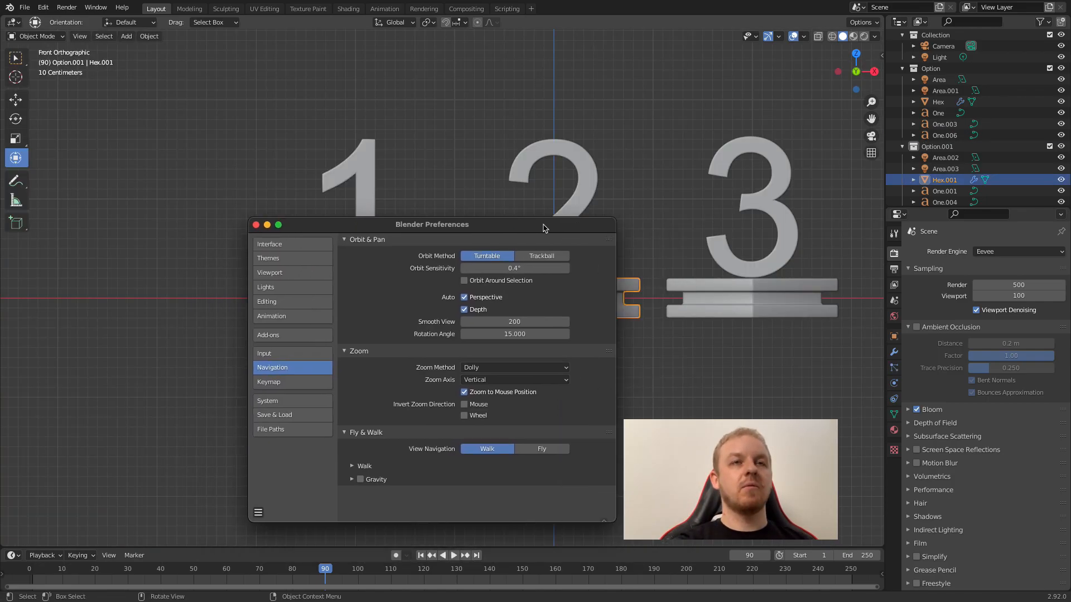
Step: Move the Preferences window off the number 2's base and orbit out of the front orthographic view towards the number 1
left_click_drag(547, 223, 404, 252)
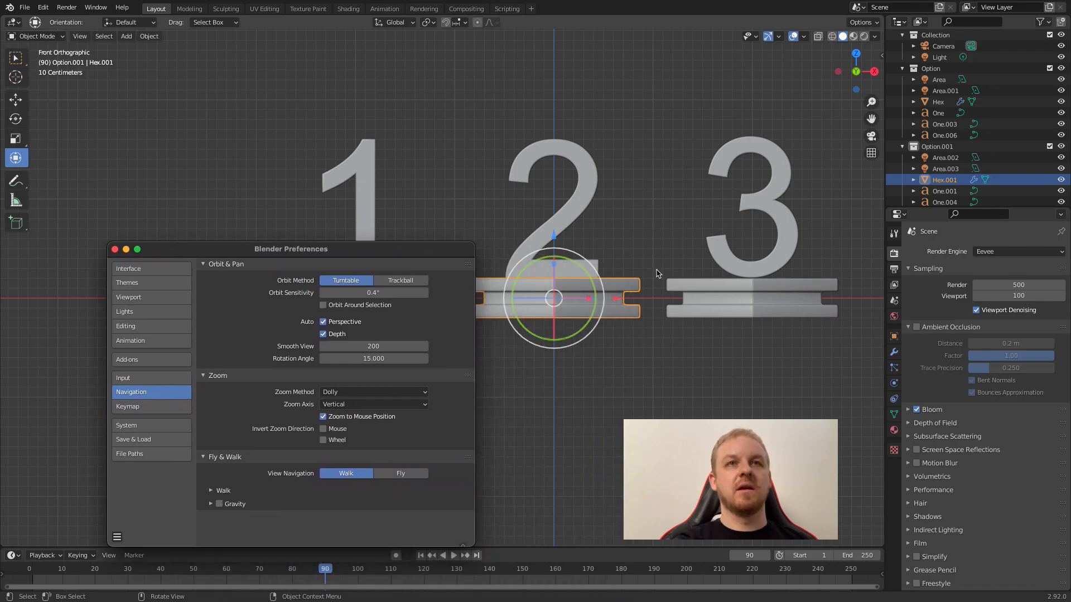
middle_click_drag(707, 233, 682, 250)
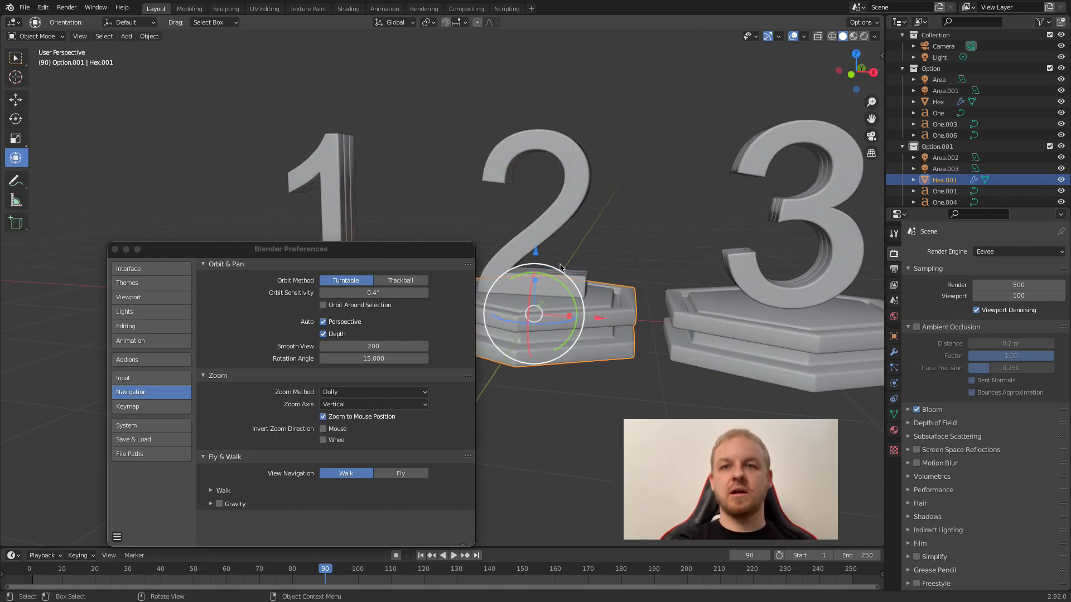
middle_click_drag(676, 305, 359, 145)
scroll(432, 167, "down", 4)
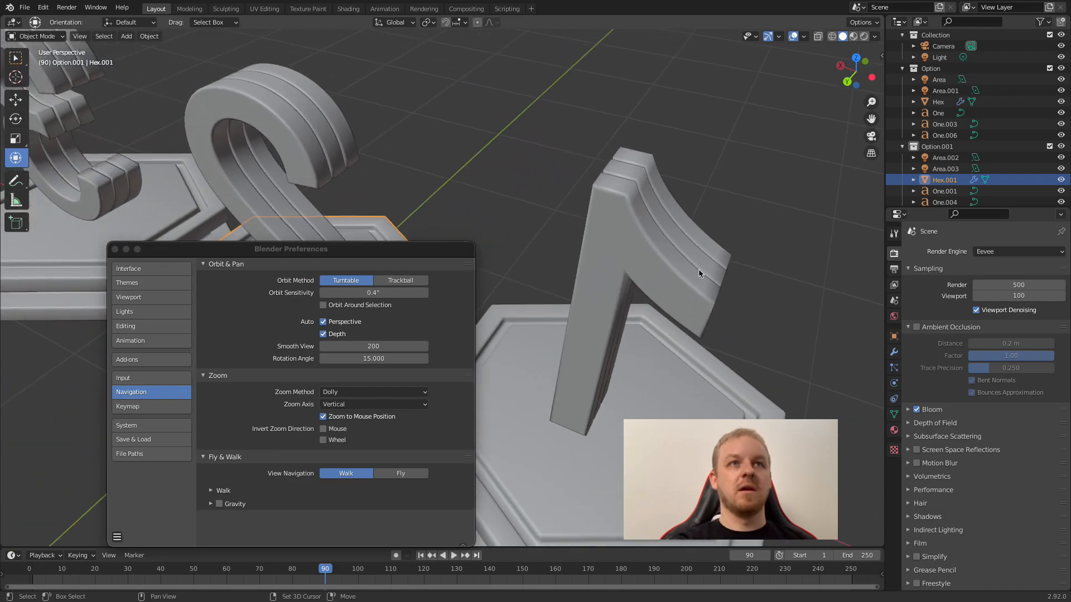
Step: Select the number 3's hexagonal base, enable Orbit Around Selection and try orbiting around the base
scroll(449, 171, "down", 1)
scroll(458, 175, "up", 1)
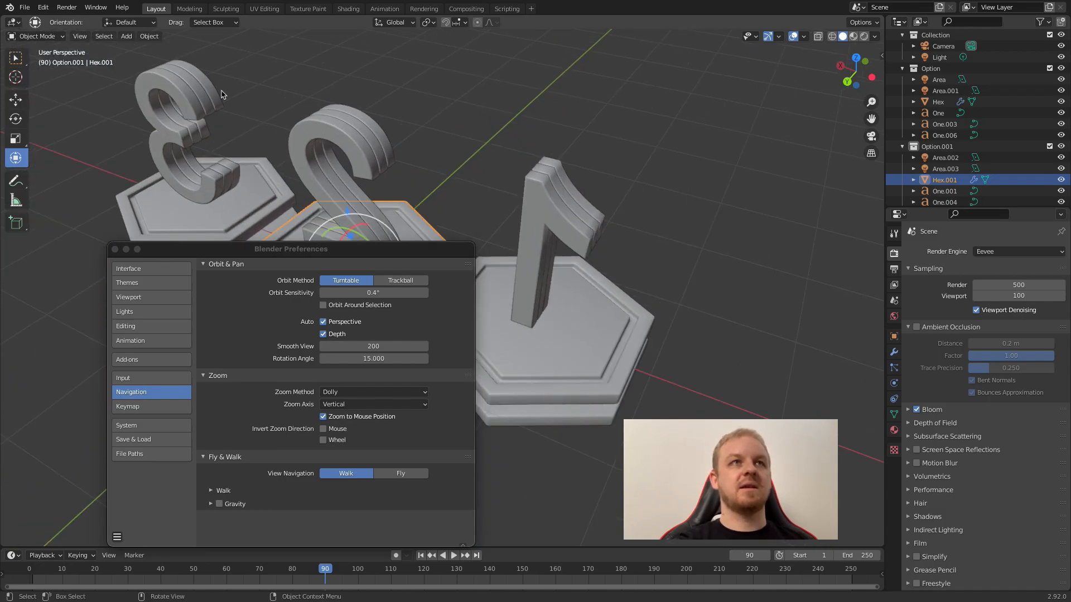
left_click(170, 188)
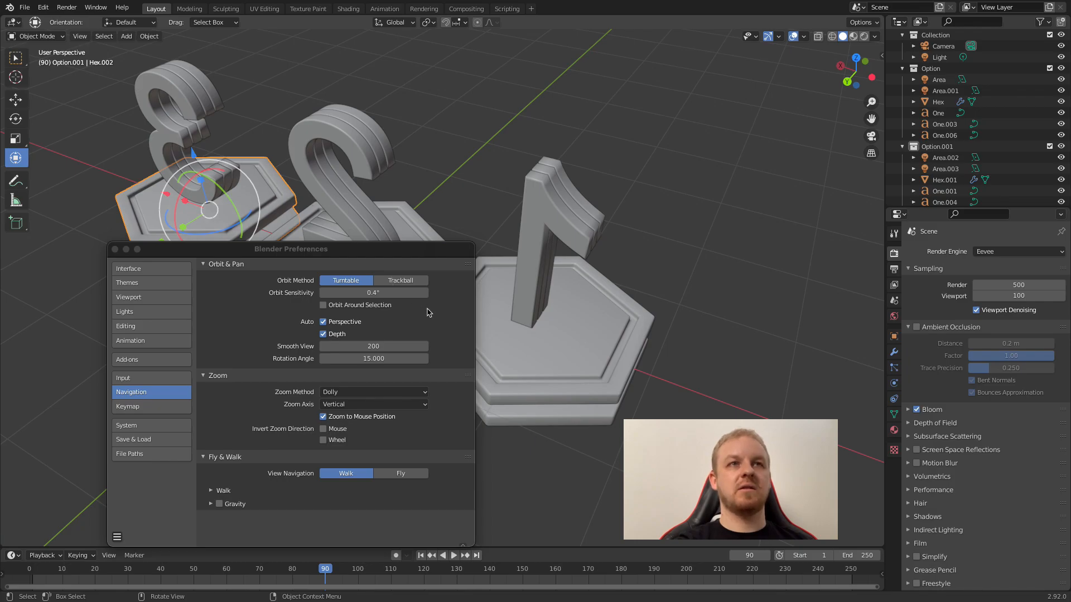
left_click(342, 310)
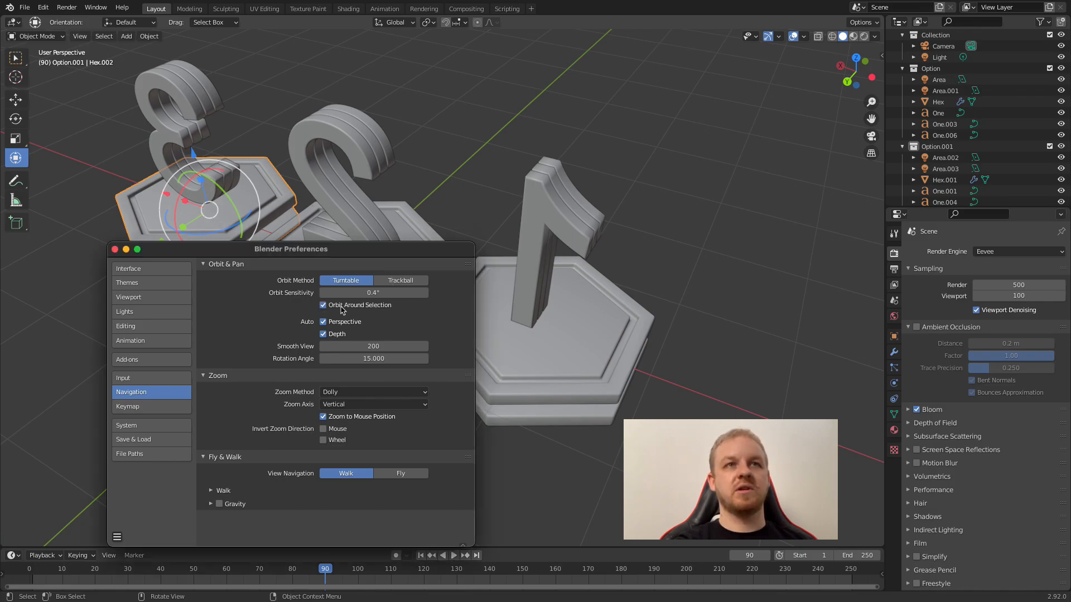
middle_click_drag(629, 227, 535, 222)
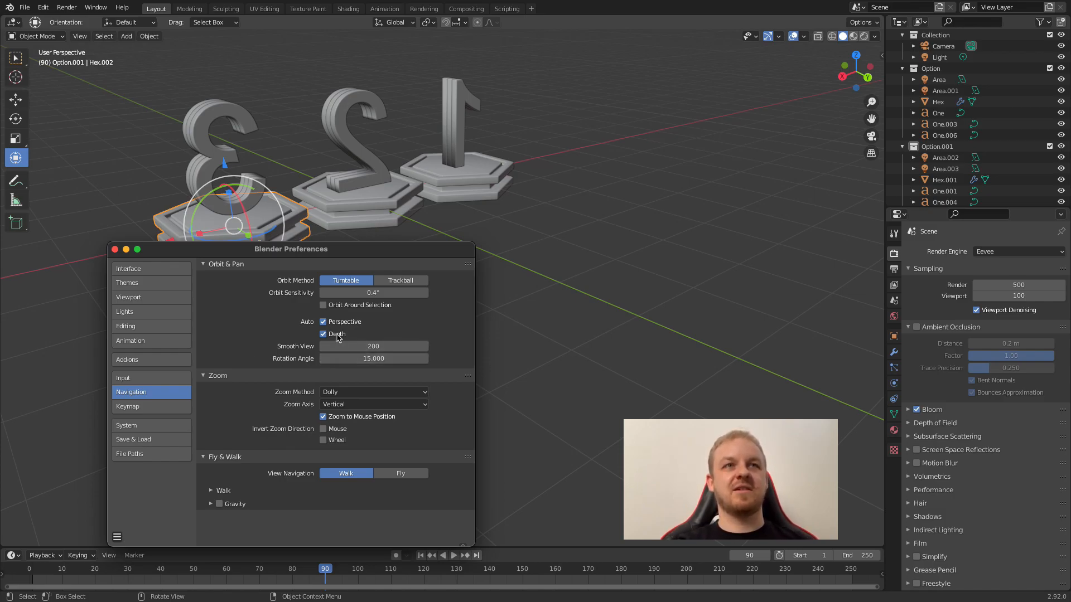
Step: Look at the options for loading factory preferences, reverting to saved preferences and saving preferences
left_click(118, 538)
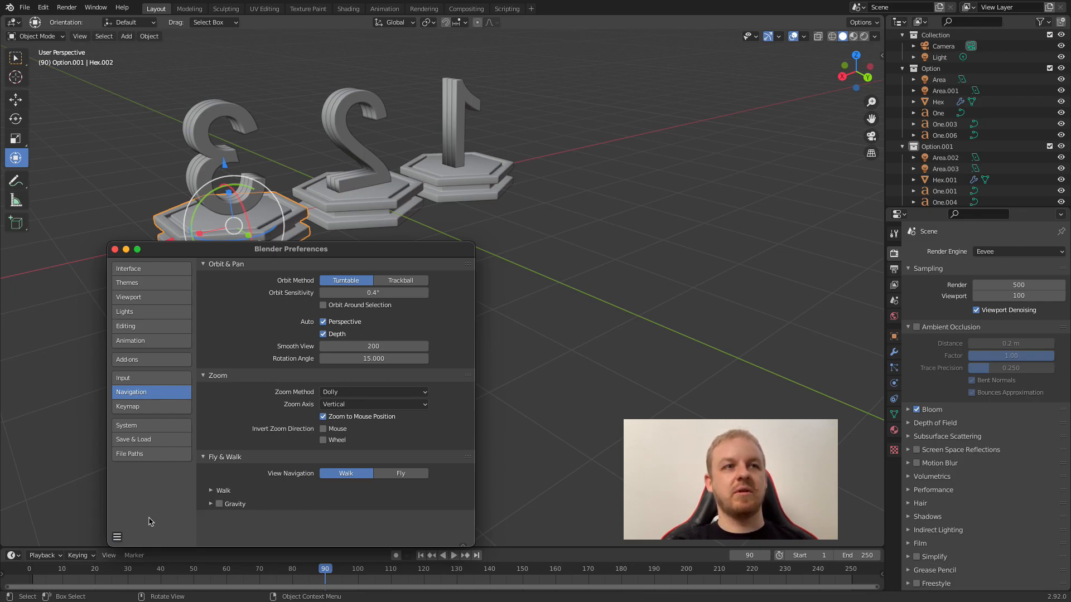
left_click(117, 538)
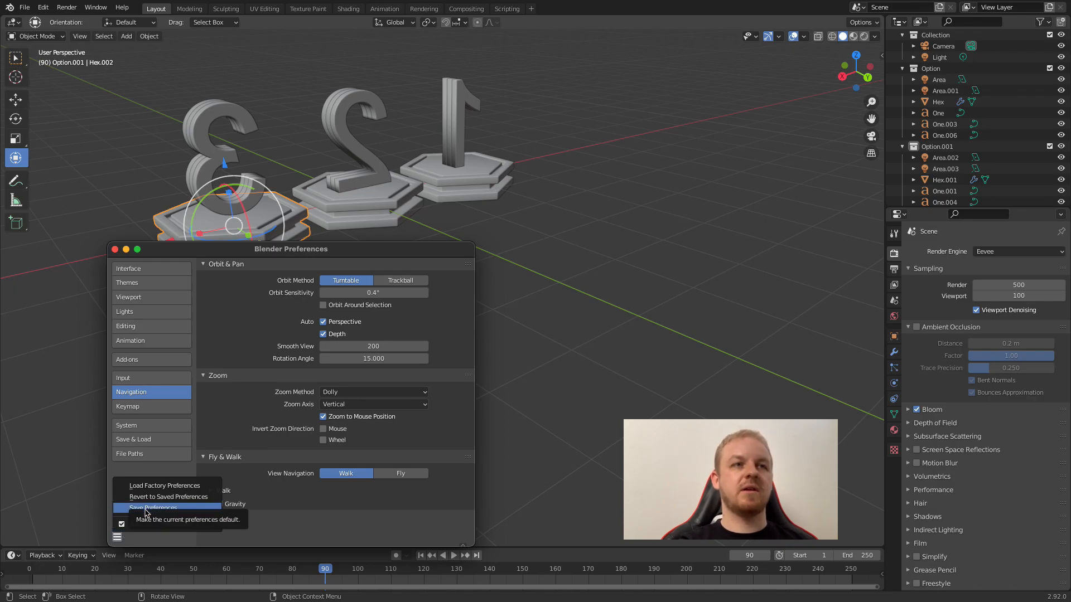
Step: Disable Zoom to Mouse Position, deselect the number 3's base and try zooming in and out on the numbers
left_click(322, 417)
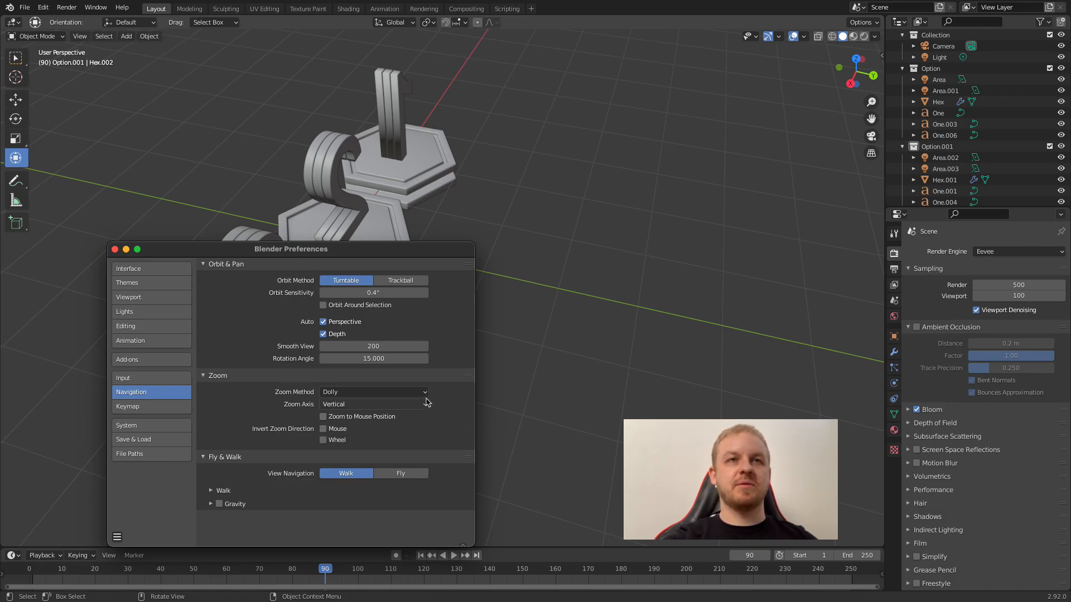
left_click(537, 280)
middle_click_drag(537, 280, 504, 271)
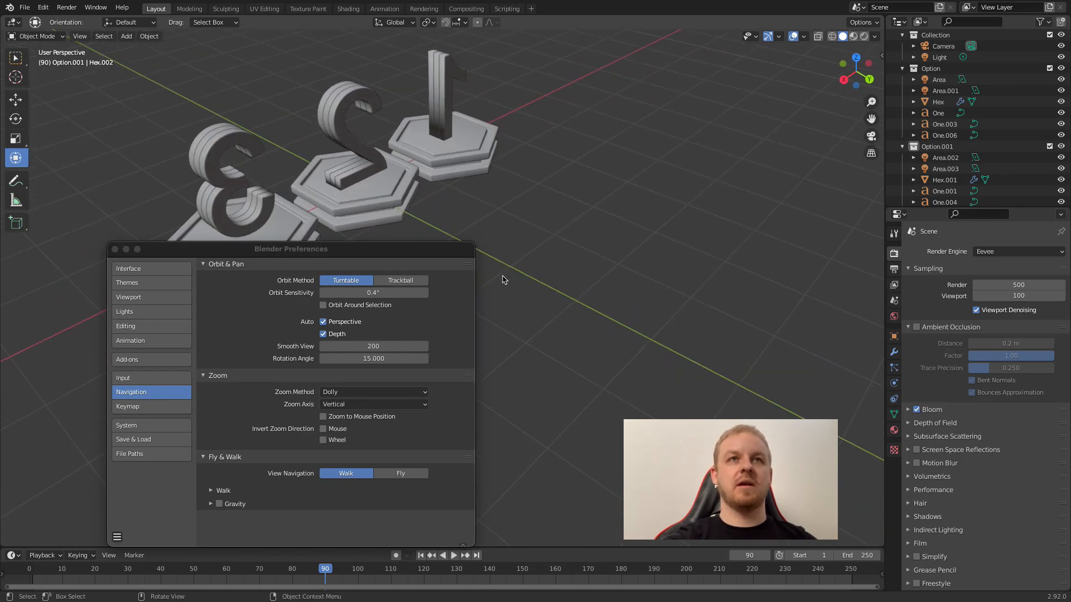
scroll(504, 280, "up", 8)
scroll(518, 256, "down", 4)
scroll(518, 256, "down", 4)
scroll(518, 257, "up", 4)
scroll(517, 260, "down", 4)
scroll(518, 261, "up", 1)
scroll(517, 261, "up", 3)
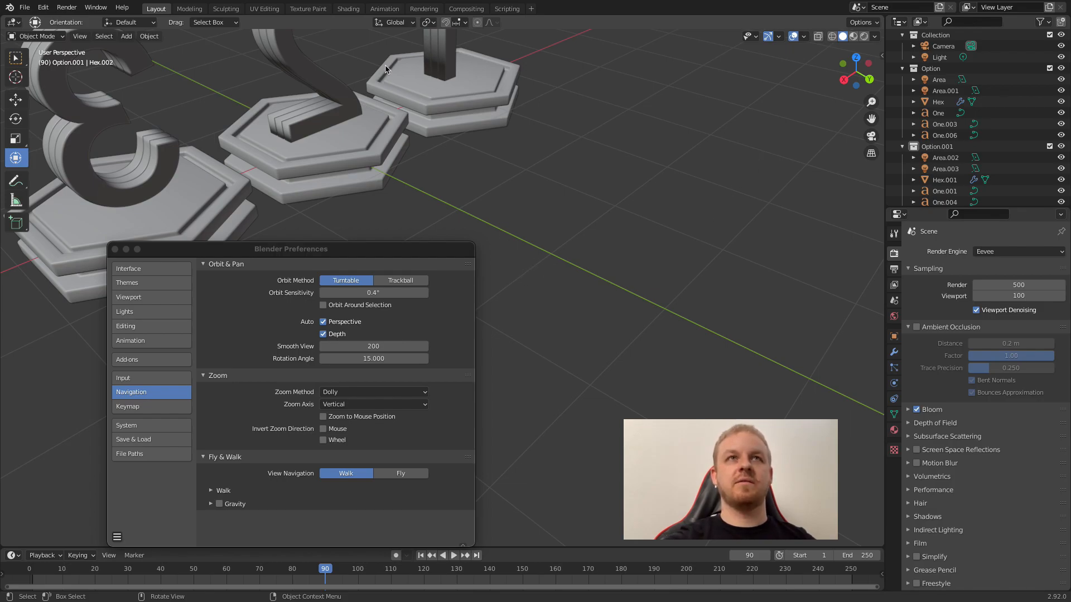
scroll(394, 68, "up", 5)
scroll(390, 60, "down", 7)
scroll(389, 106, "up", 1)
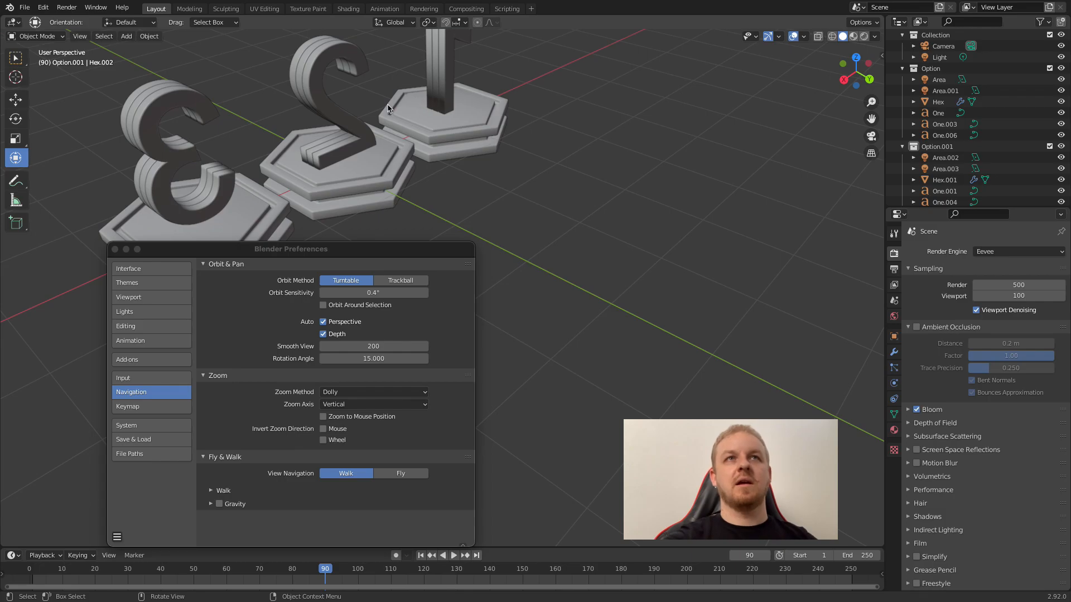
scroll(395, 94, "up", 2)
scroll(393, 78, "down", 4)
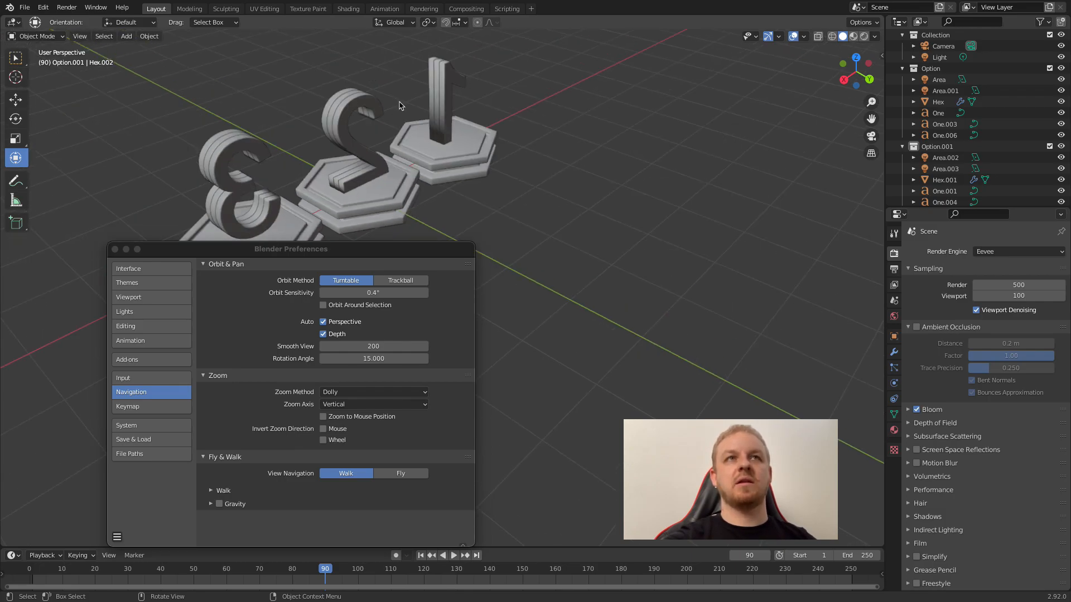
scroll(405, 124, "up", 3)
scroll(406, 126, "down", 4)
scroll(407, 128, "up", 5)
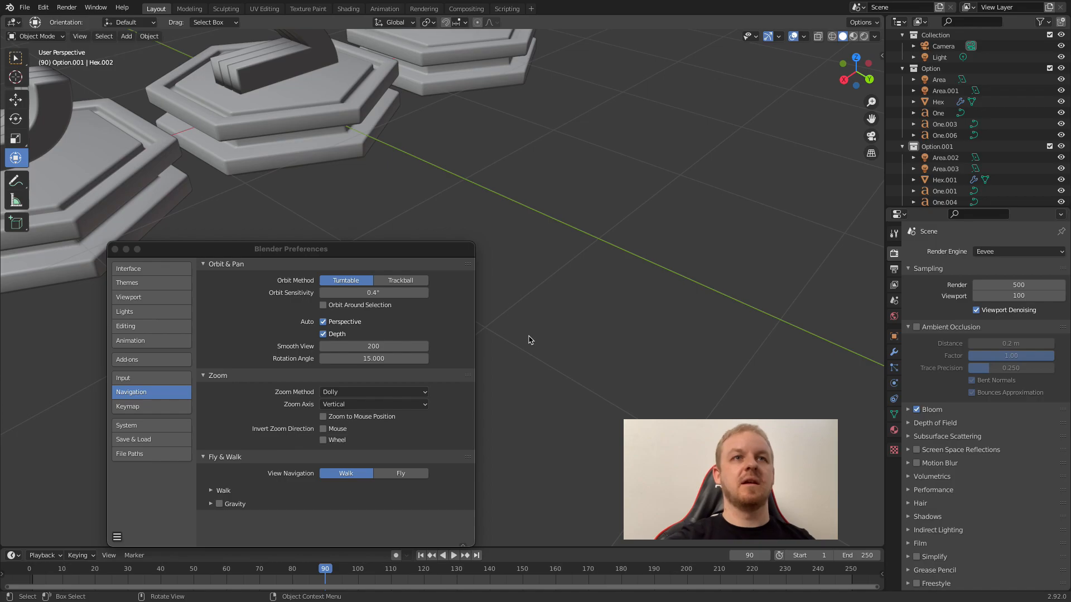
Step: Enable Zoom to Mouse Position and try zooming in and out at the corners of the number 1's and number 3's bases
left_click(337, 419)
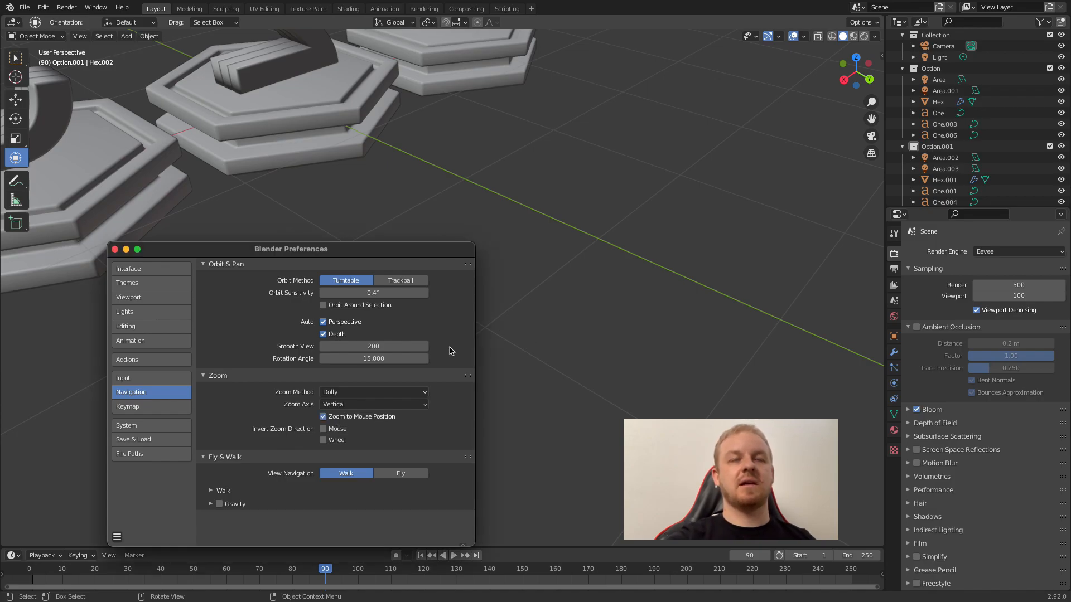
scroll(536, 111, "up", 1)
mouse_move(578, 180)
middle_mouse_down()
mouse_move(582, 190)
mouse_move(578, 178)
middle_mouse_up()
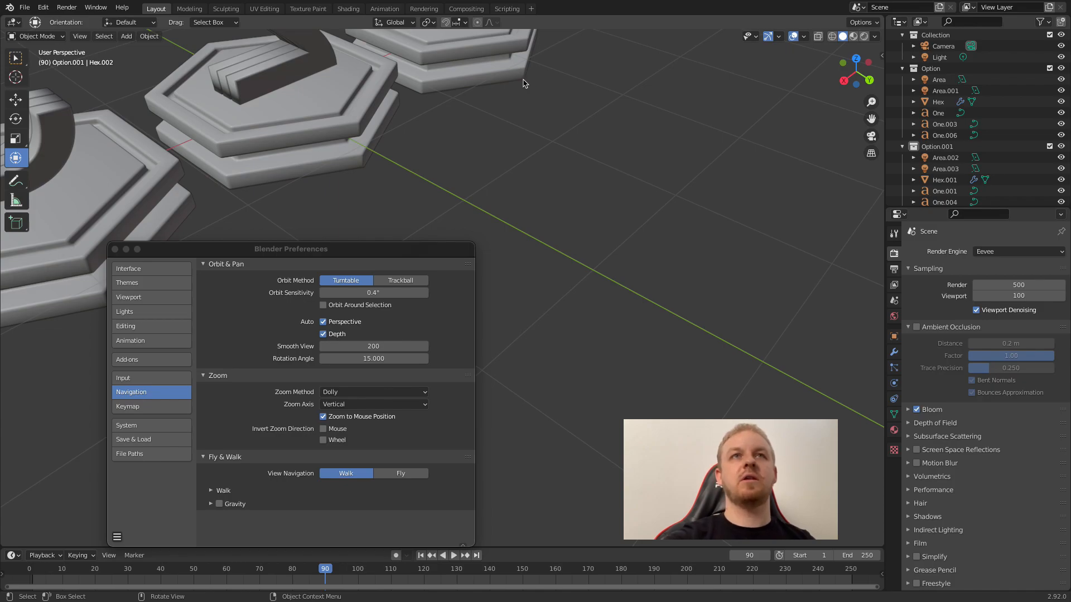
scroll(523, 83, "up", 10)
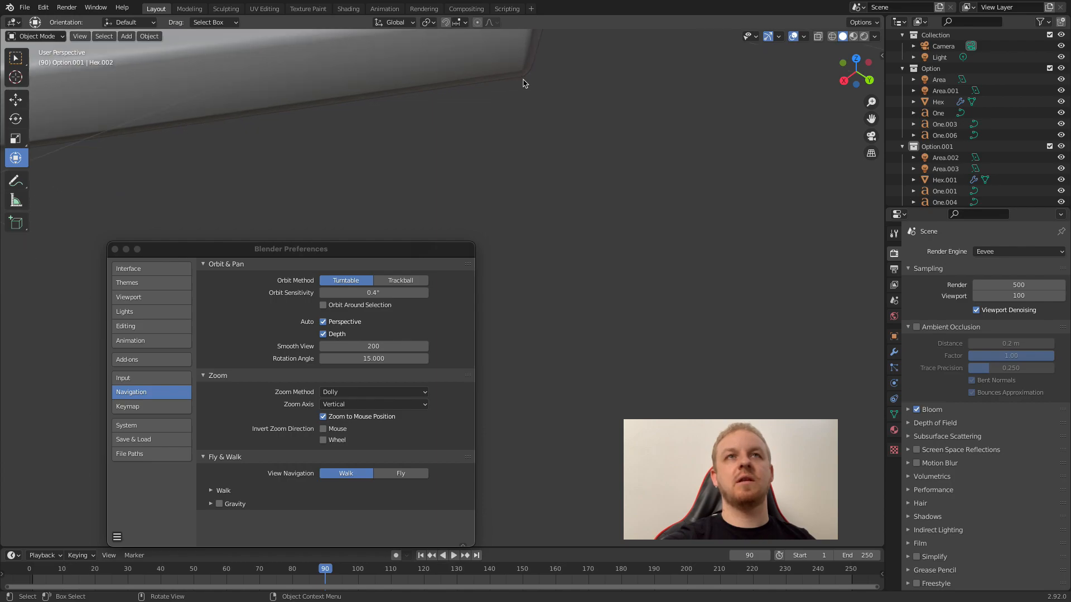
scroll(523, 83, "down", 8)
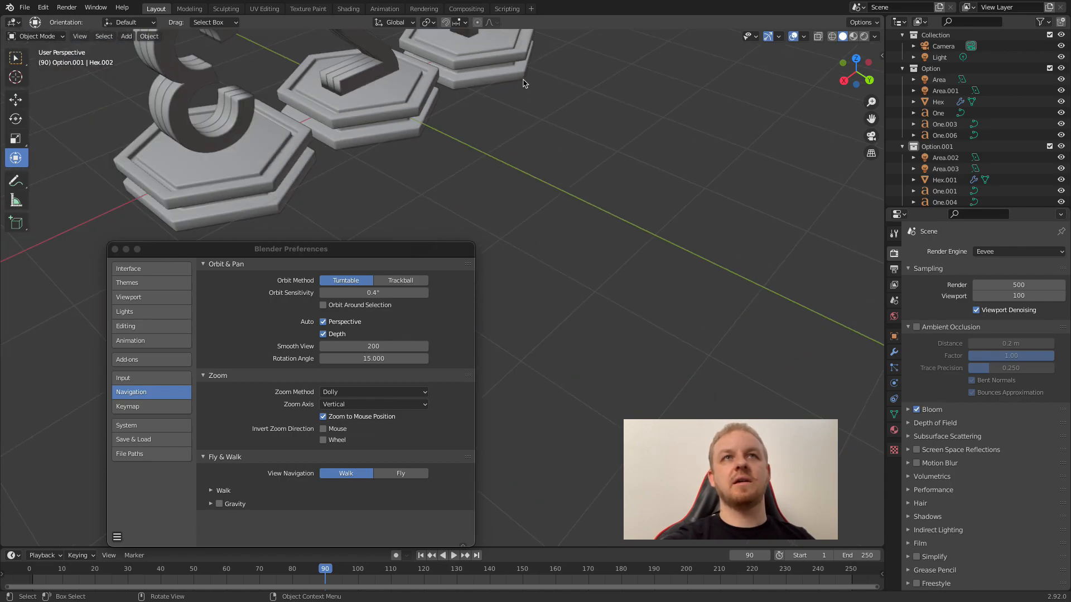
scroll(523, 83, "up", 10)
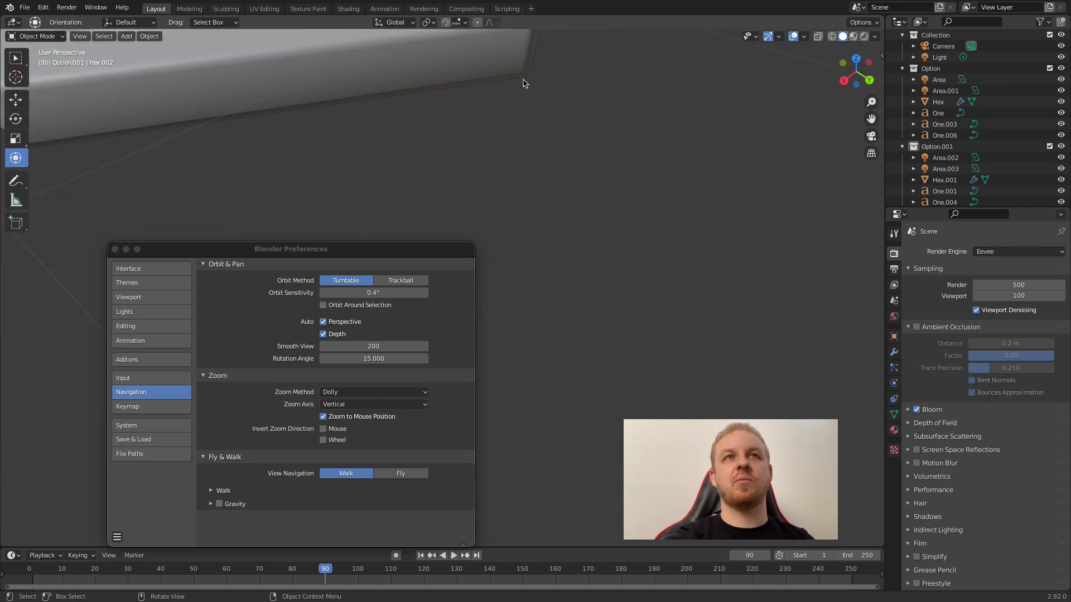
scroll(523, 84, "down", 8)
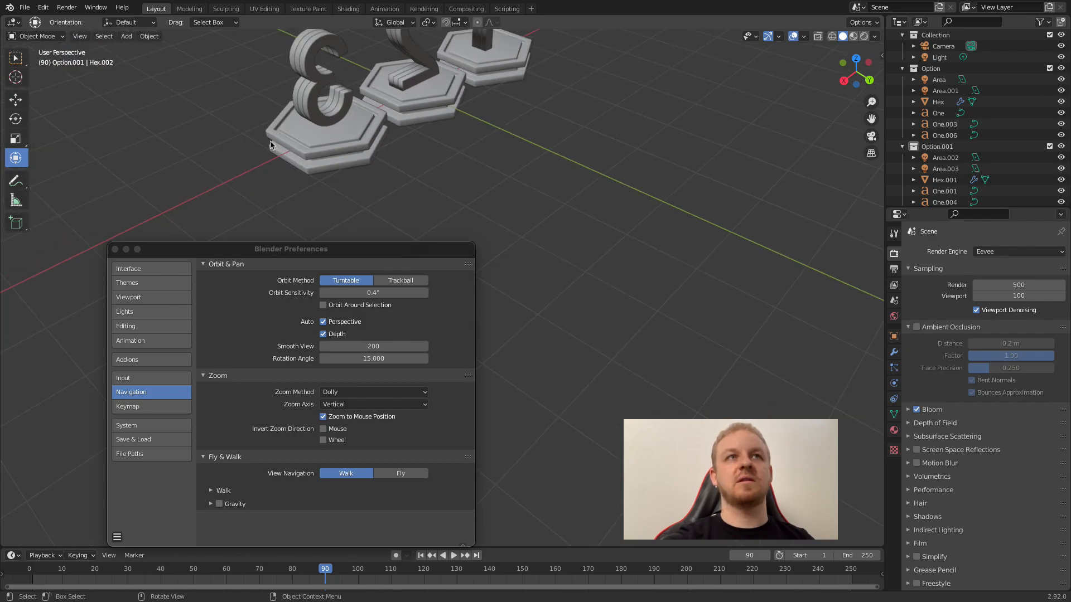
scroll(268, 138, "up", 8)
scroll(269, 134, "down", 10)
middle_click_drag(269, 135, 358, 157)
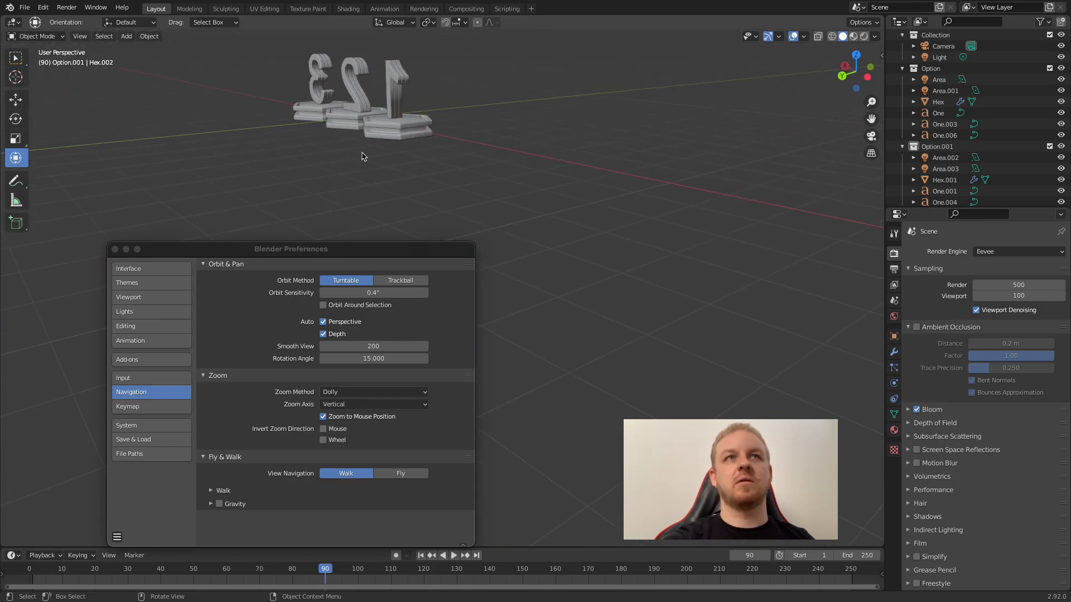
scroll(434, 136, "up", 4)
scroll(433, 131, "up", 2)
scroll(435, 136, "down", 4)
scroll(435, 139, "up", 2)
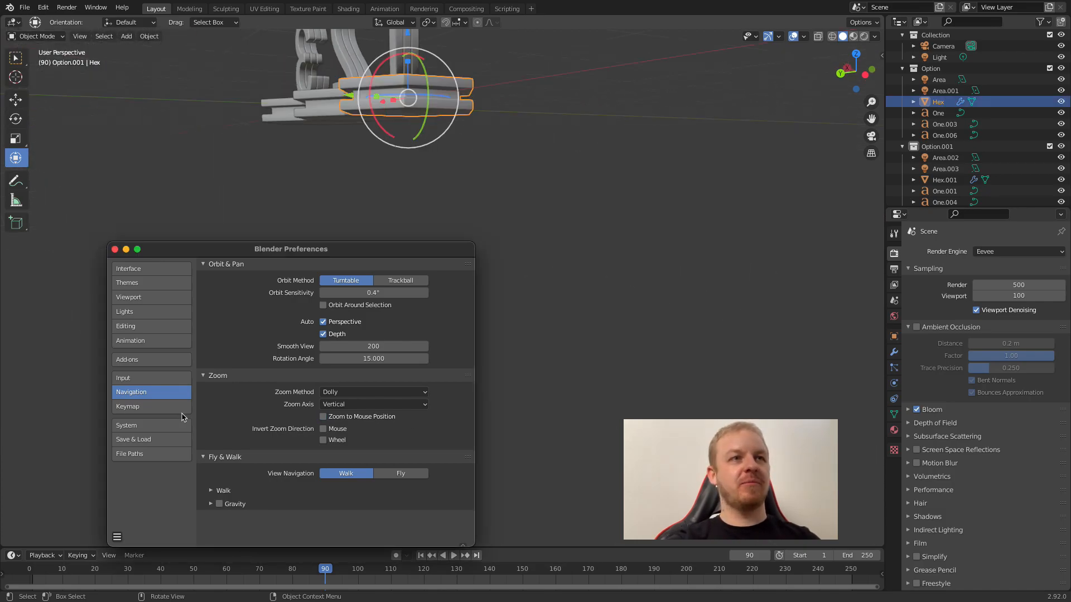
Step: Open the Keymap preferences and try the move, rotate and scale shortcuts on the number 1's hexagonal base, cancelling each transform
left_click(151, 413)
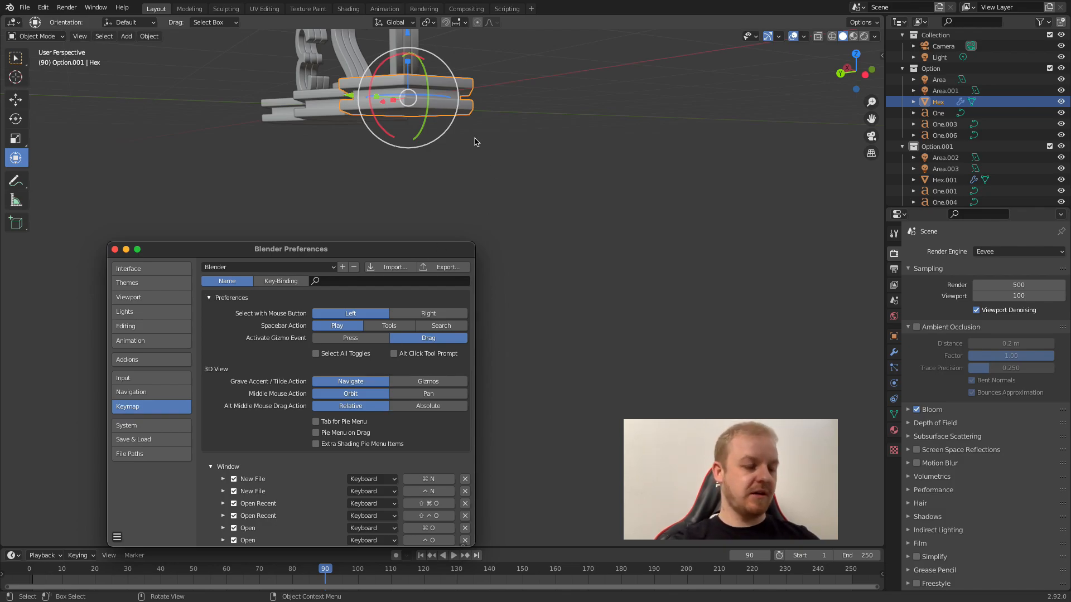
left_click(498, 136)
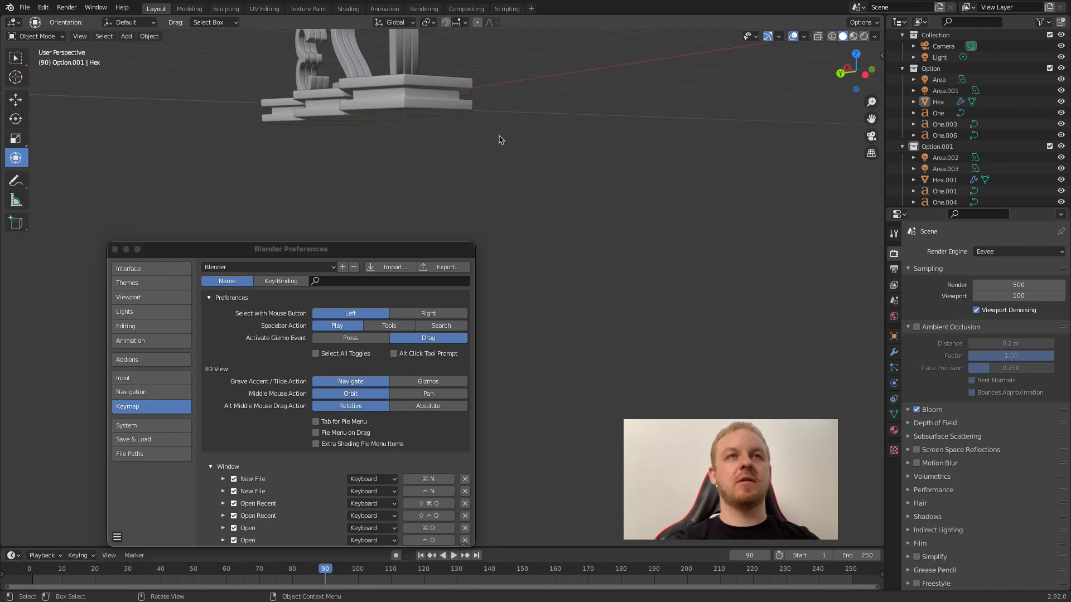
left_click(453, 109)
key("g")
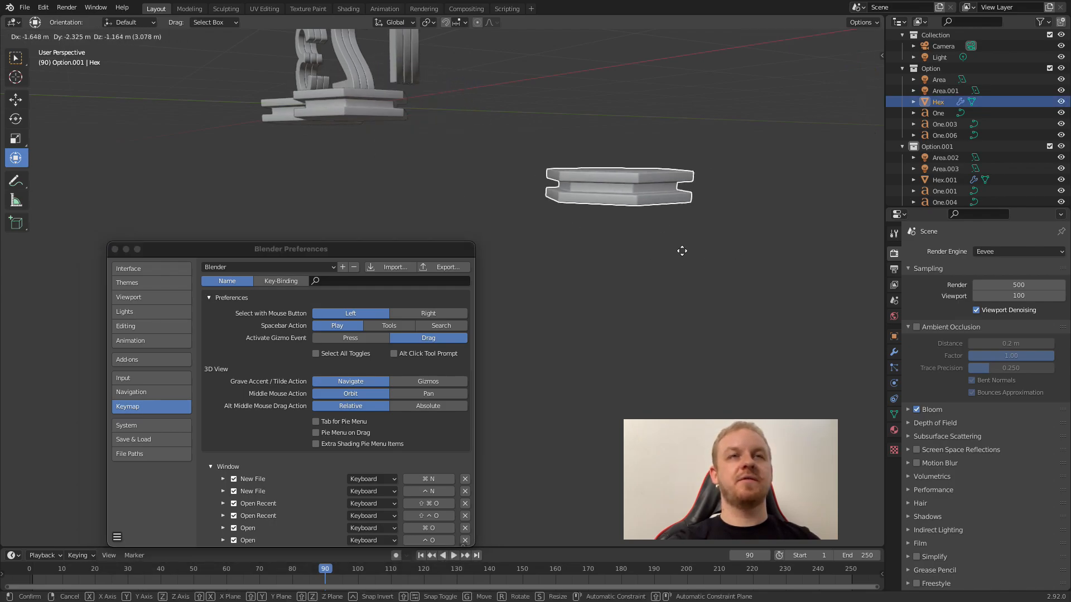
right_click(601, 222)
key("r")
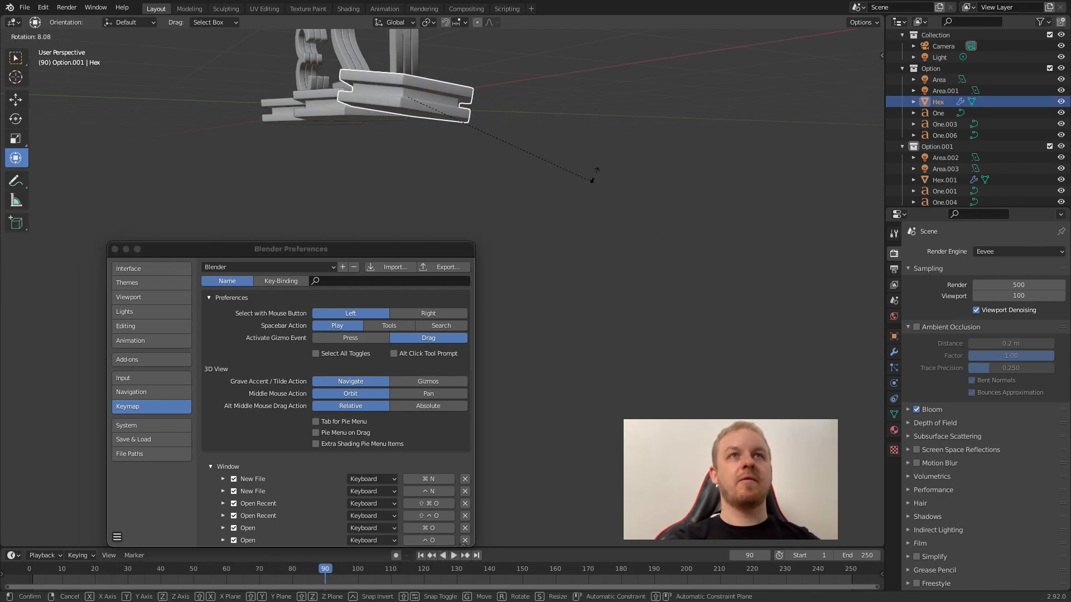
right_click(569, 250)
key("s")
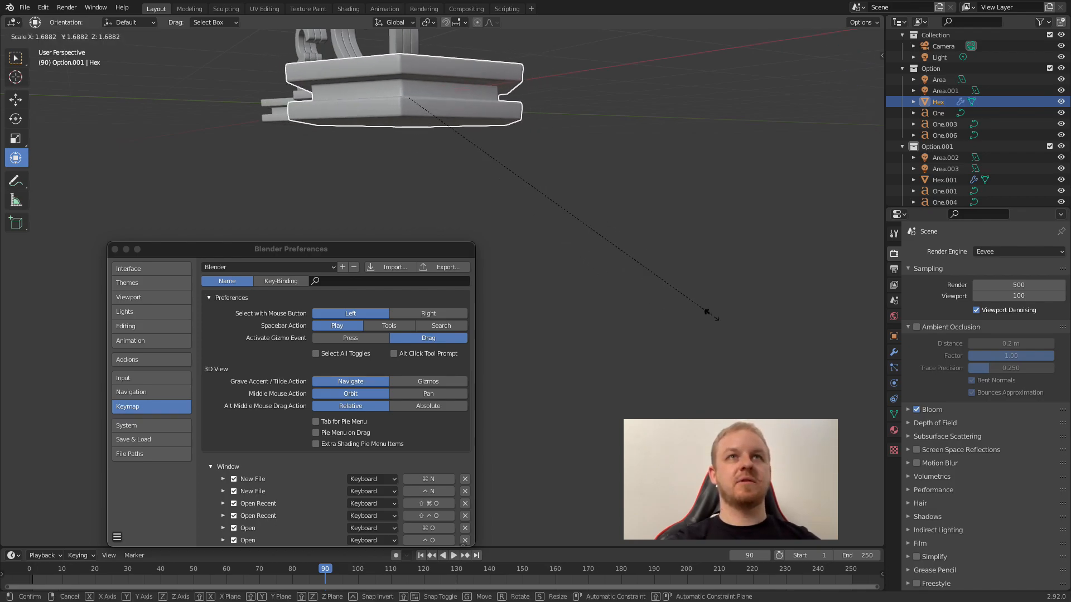
right_click(689, 296)
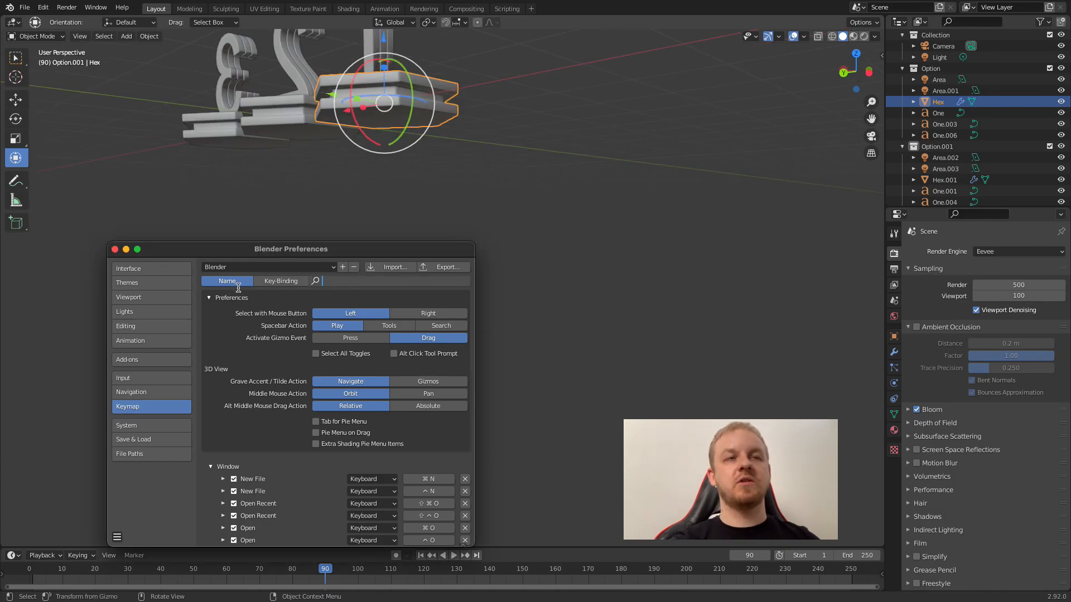
Step: Search the keymap by name for "bevel", then clear the search
type("bevel")
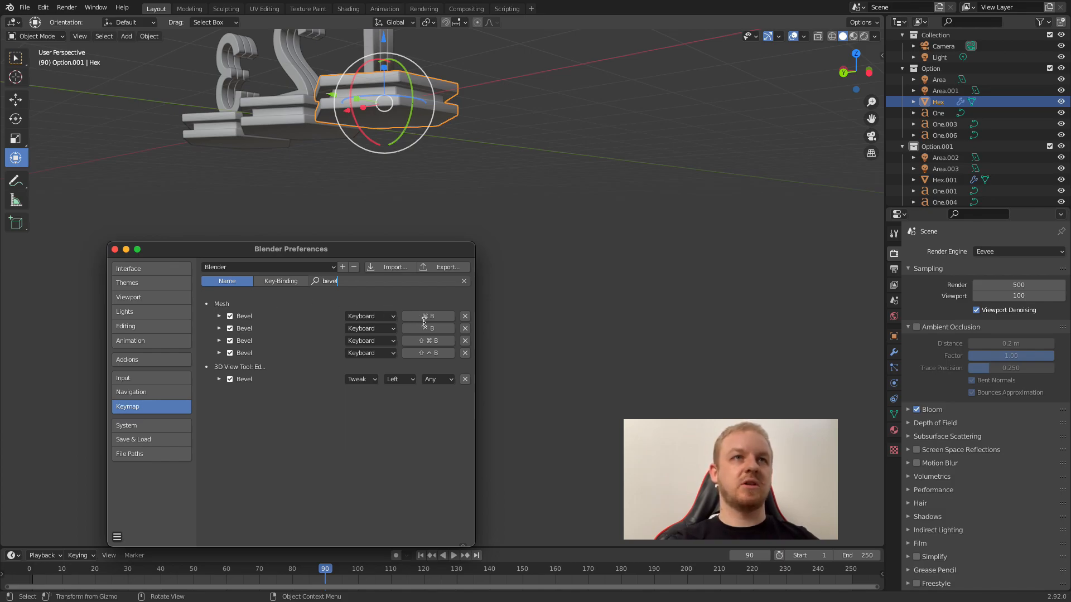
left_click(465, 282)
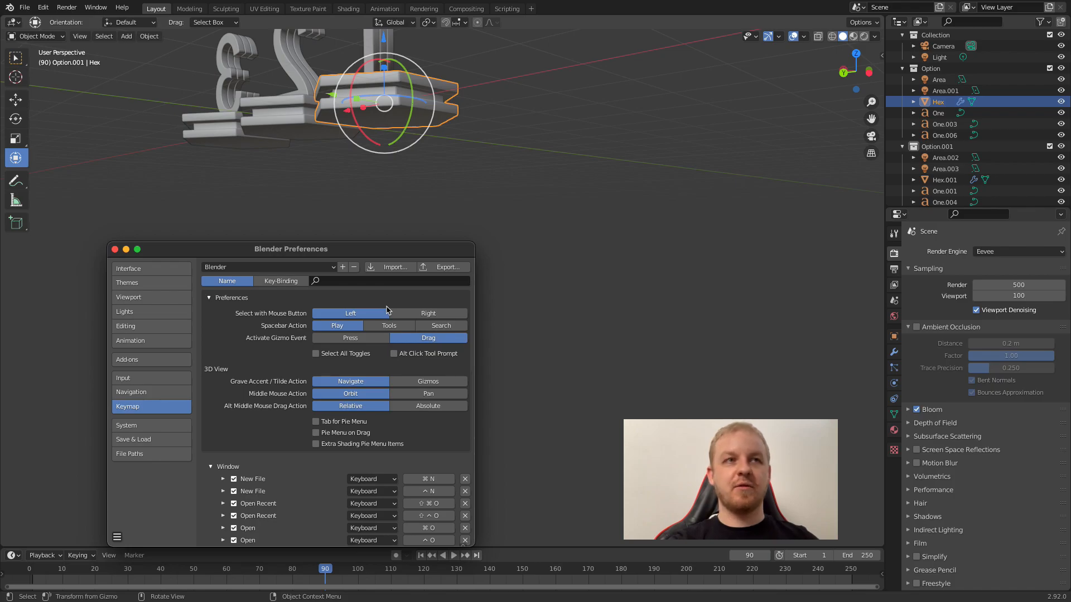
Step: View the System preferences and the Save & Load preferences
left_click(147, 427)
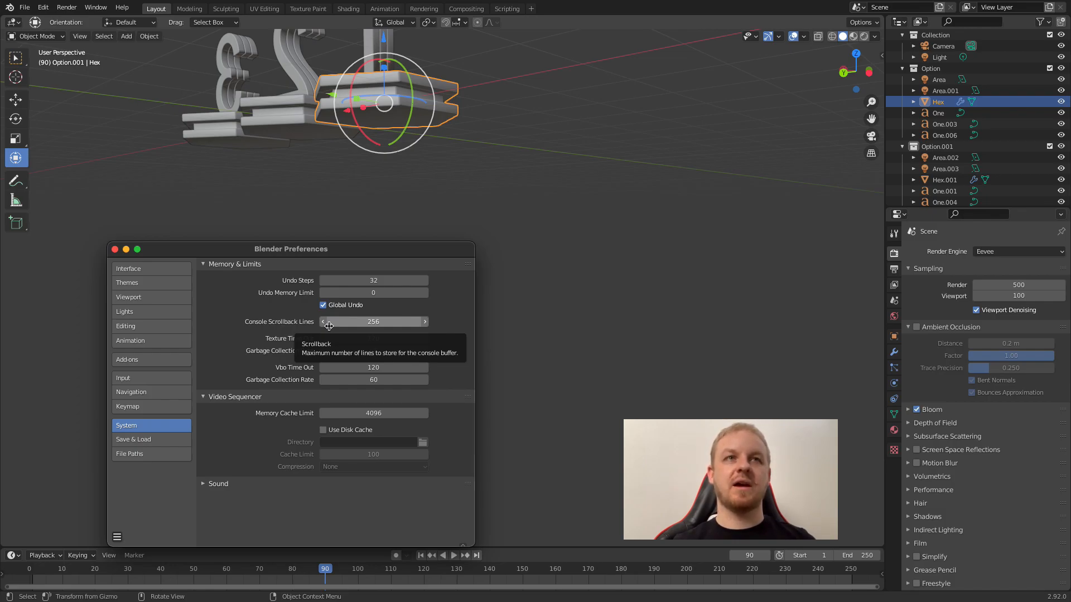
left_click(152, 440)
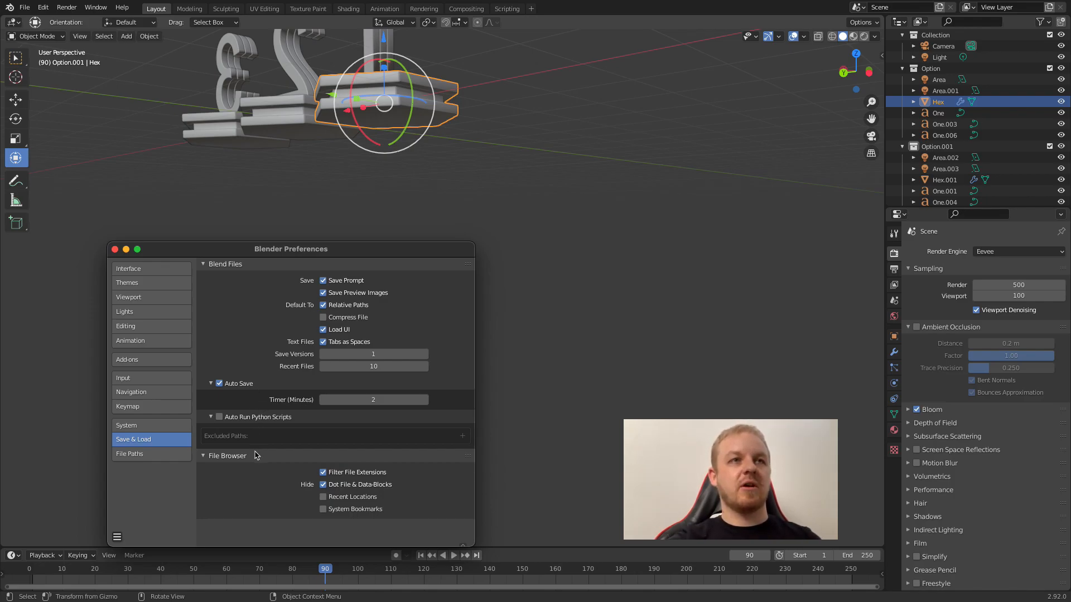
Step: Search the Add-ons preferences for "extra" and enable the Add Mesh: Extra Objects add-on
left_click(146, 360)
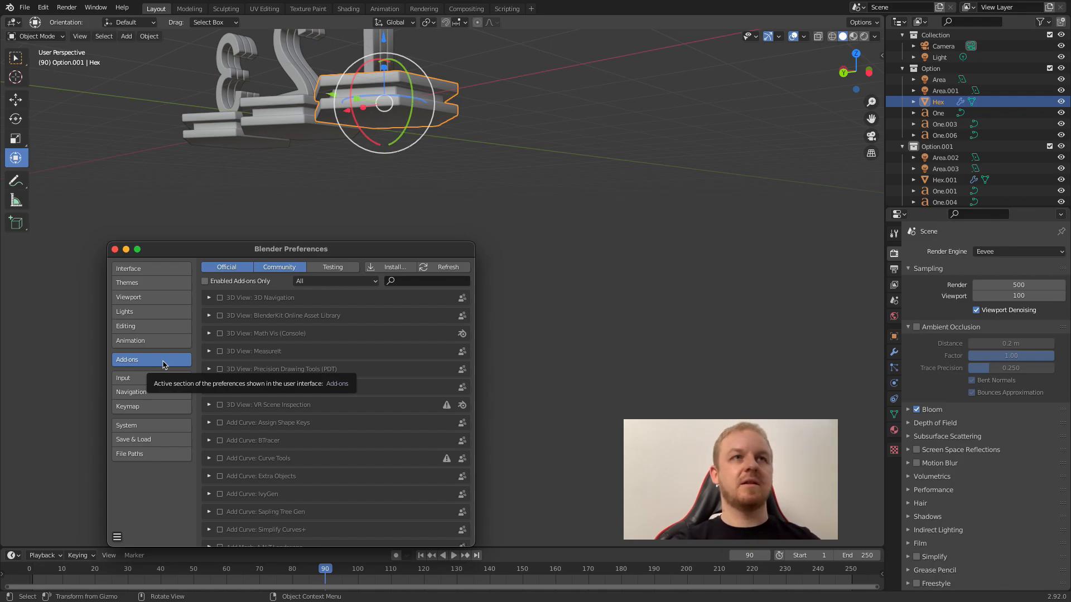
left_click(410, 281)
type("extra")
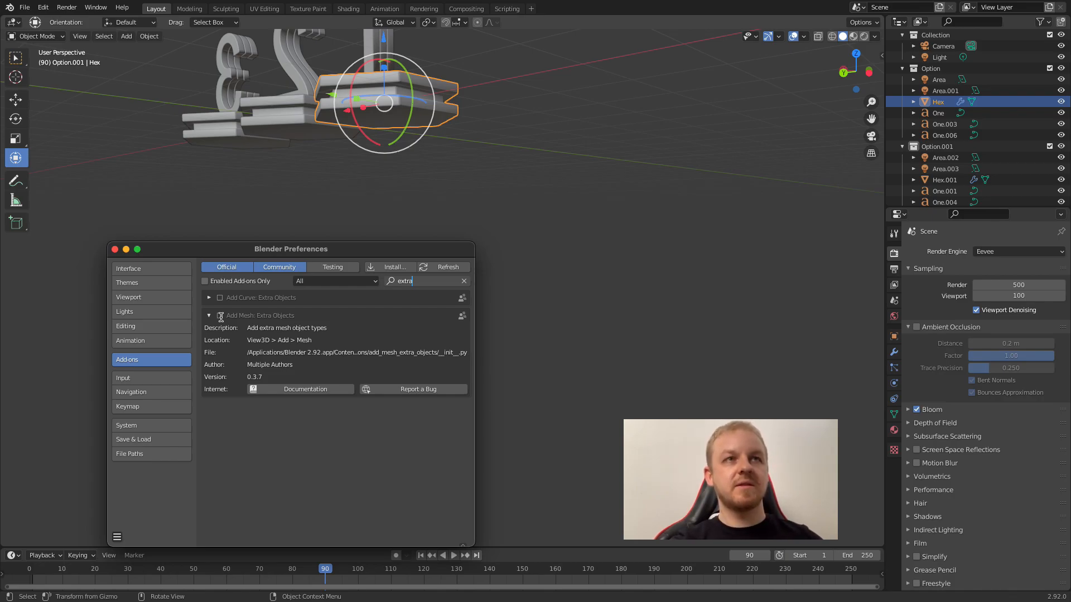
key("Return")
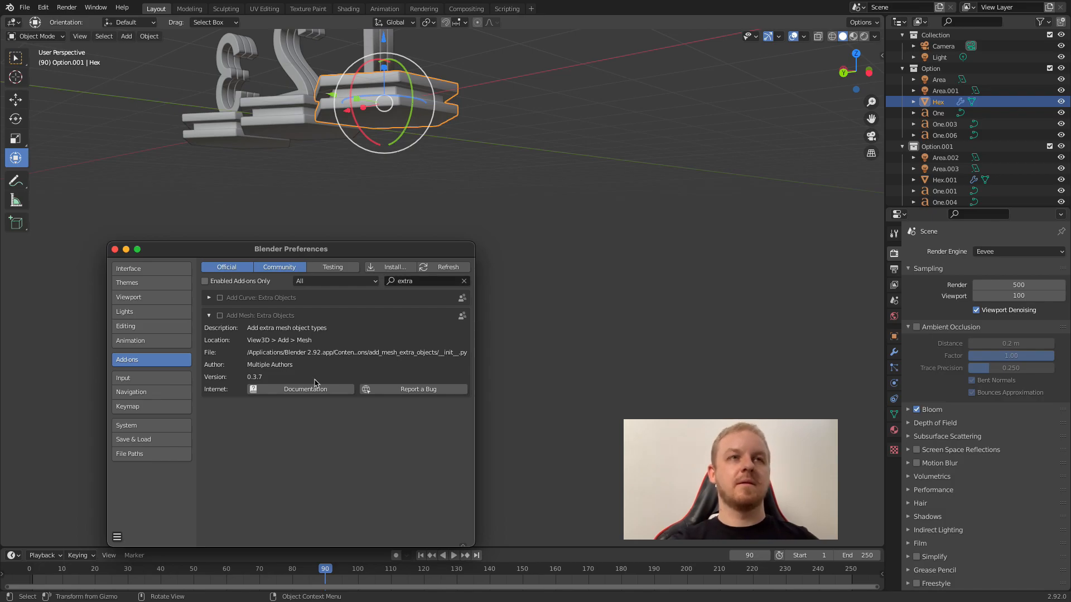
left_click(220, 316)
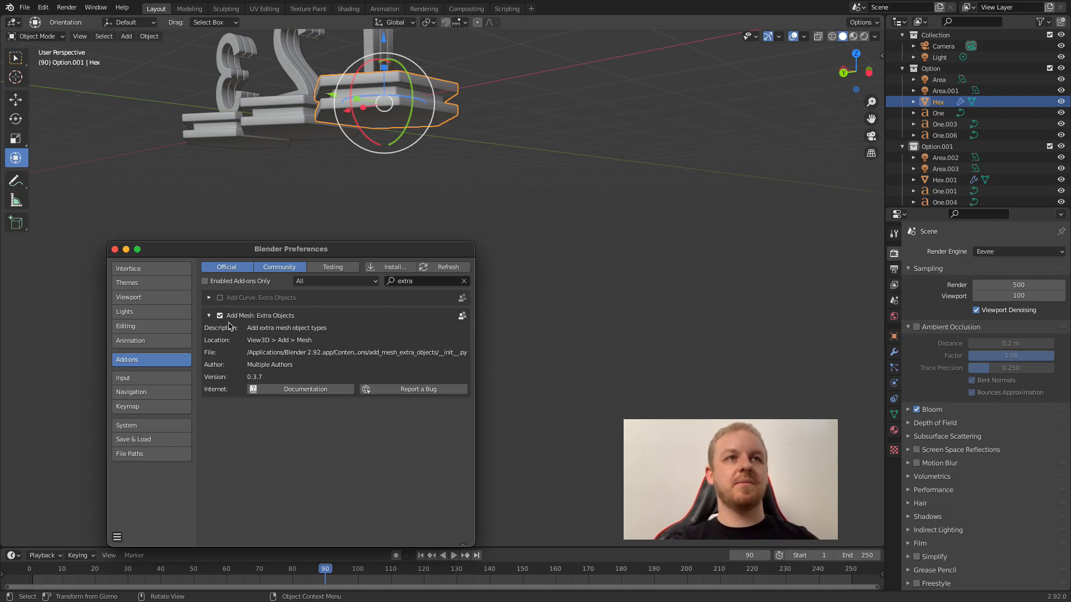
Step: Add a gear mesh from the newly available extra mesh objects to the scene
left_click(543, 281)
key("shift+a")
mouse_move(546, 276)
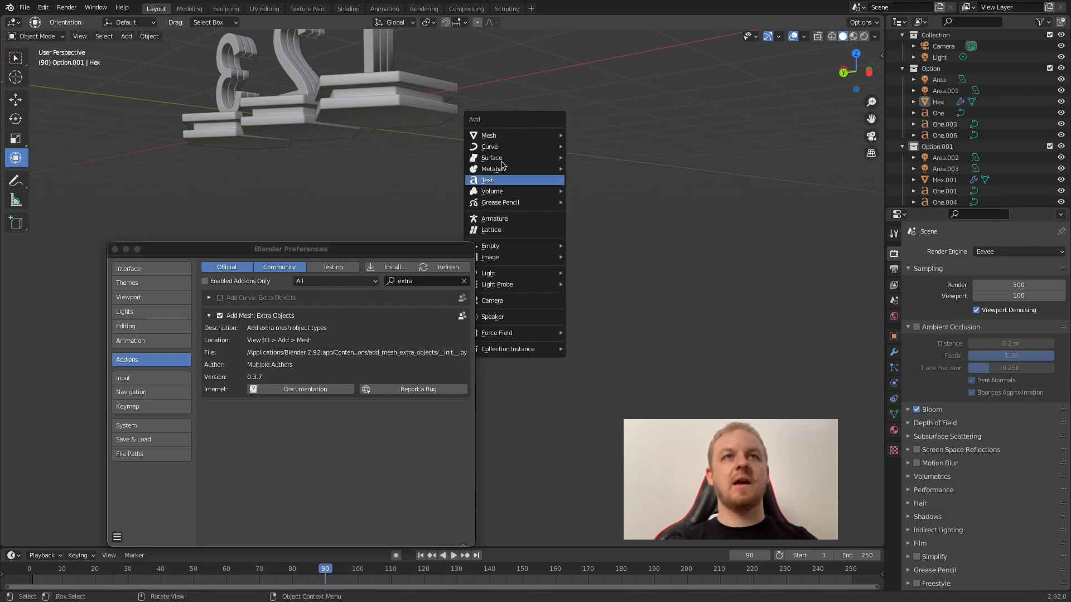
mouse_move(495, 137)
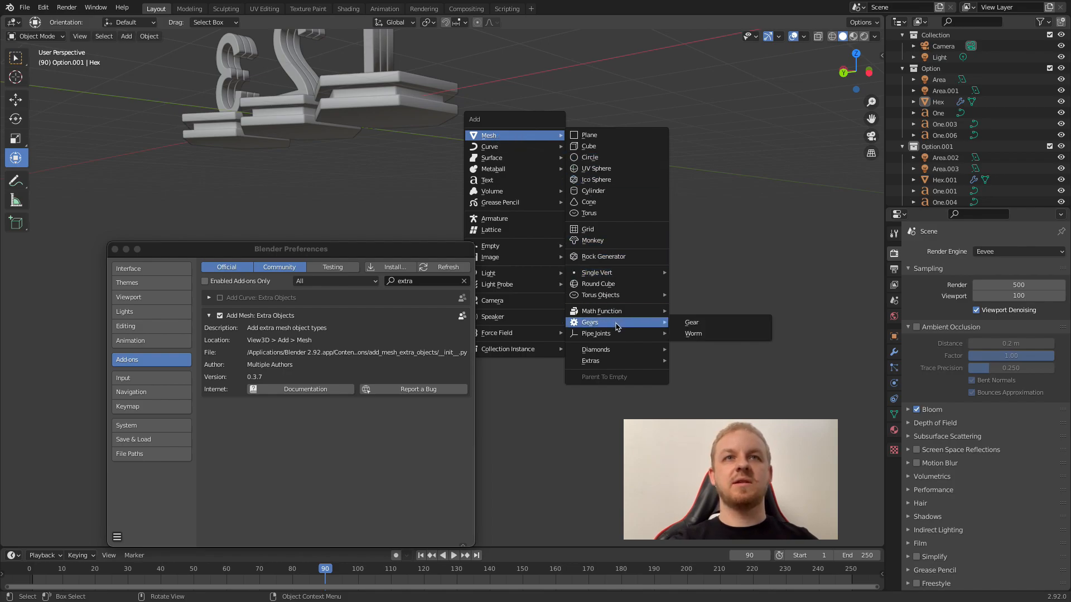
mouse_move(605, 340)
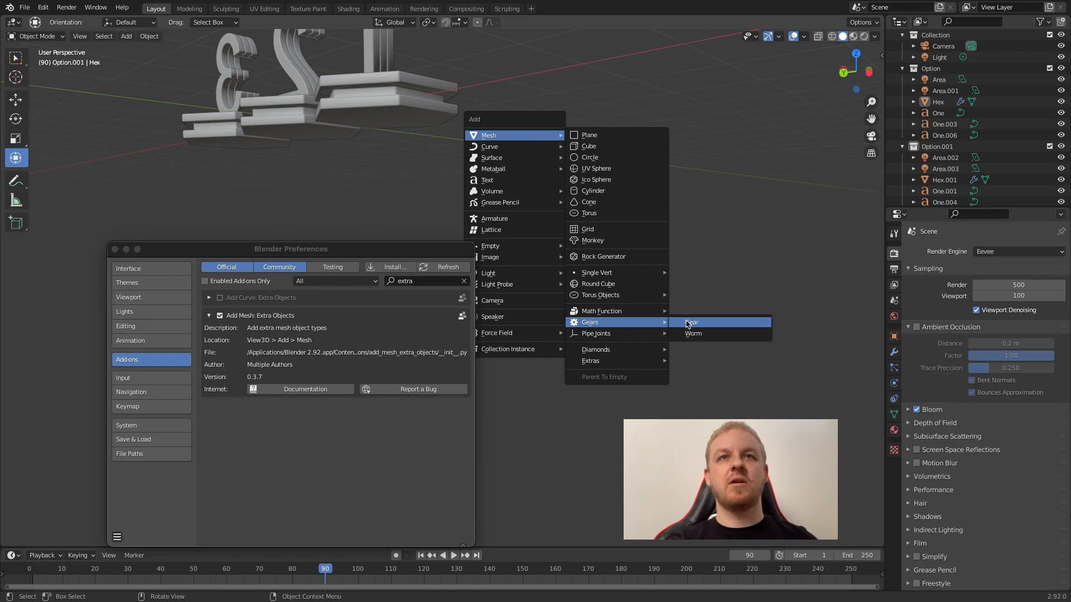
left_click(687, 324)
Step: Set the gear's number of teeth to 30 and its radius to 1.8 m, and increase its width so it forms a tall ring
middle_click_drag(439, 169, 705, 310)
left_click_drag(204, 252, 450, 274)
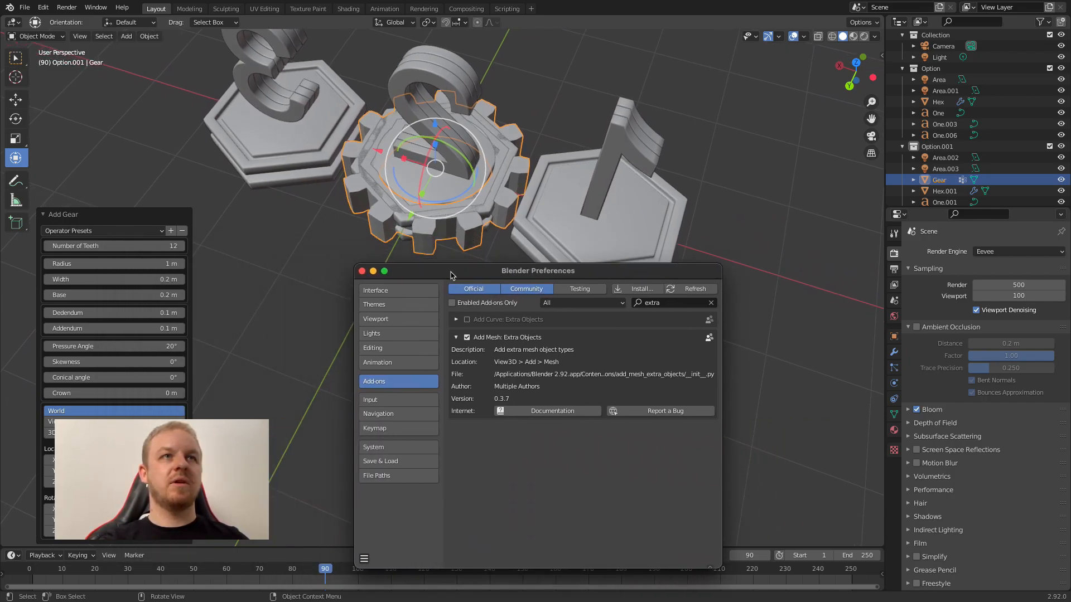
left_click(85, 245)
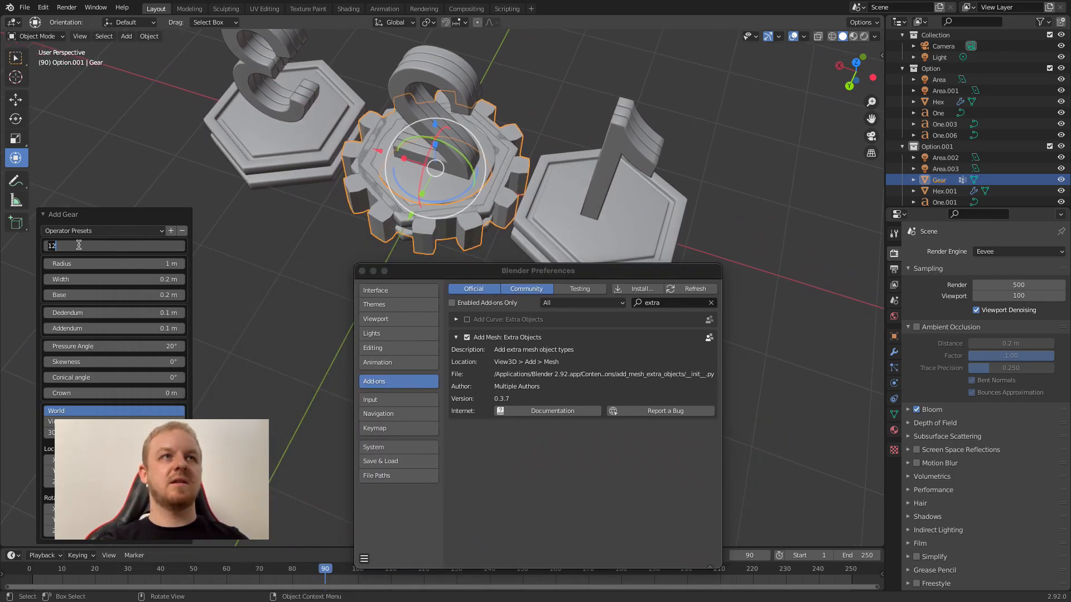
key("Return")
mouse_move(170, 246)
left_mouse_down()
mouse_move(190, 246)
mouse_move(169, 245)
mouse_move(189, 246)
mouse_move(156, 263)
mouse_move(175, 263)
left_mouse_up()
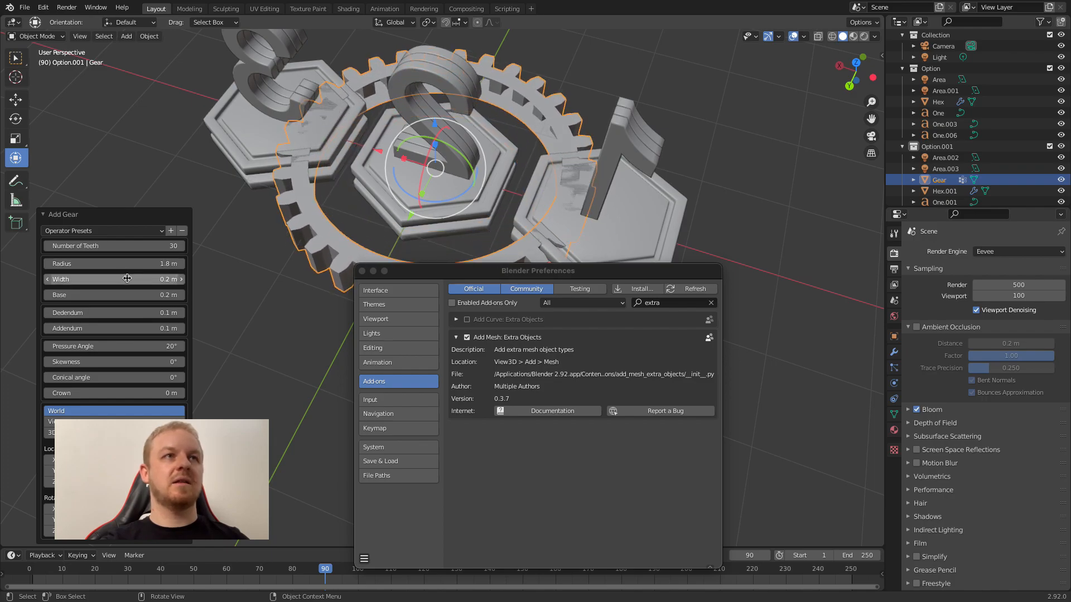
left_click_drag(127, 278, 134, 278)
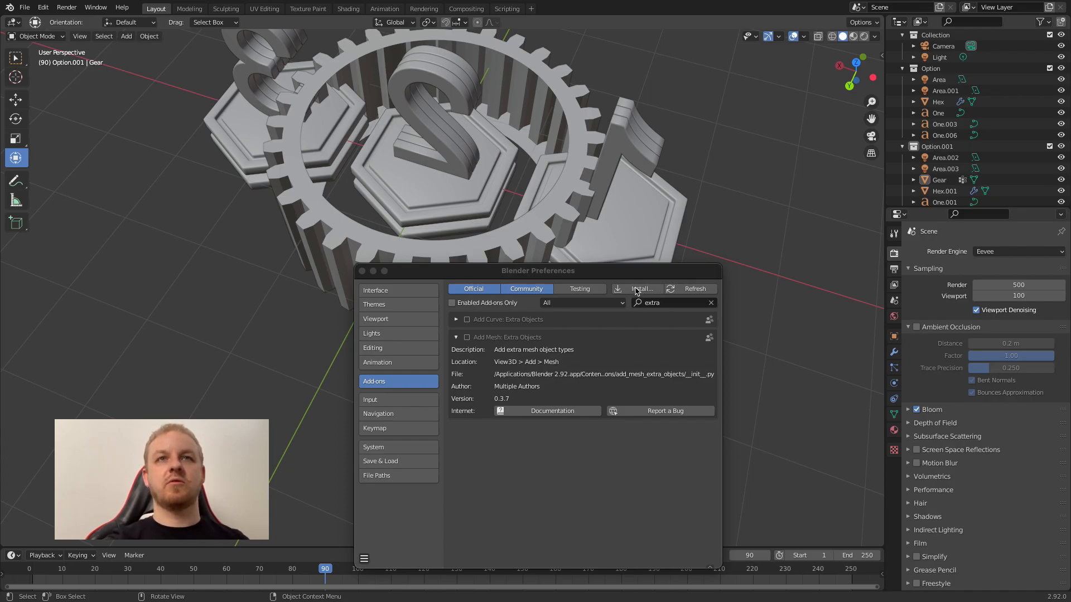
left_click(541, 474)
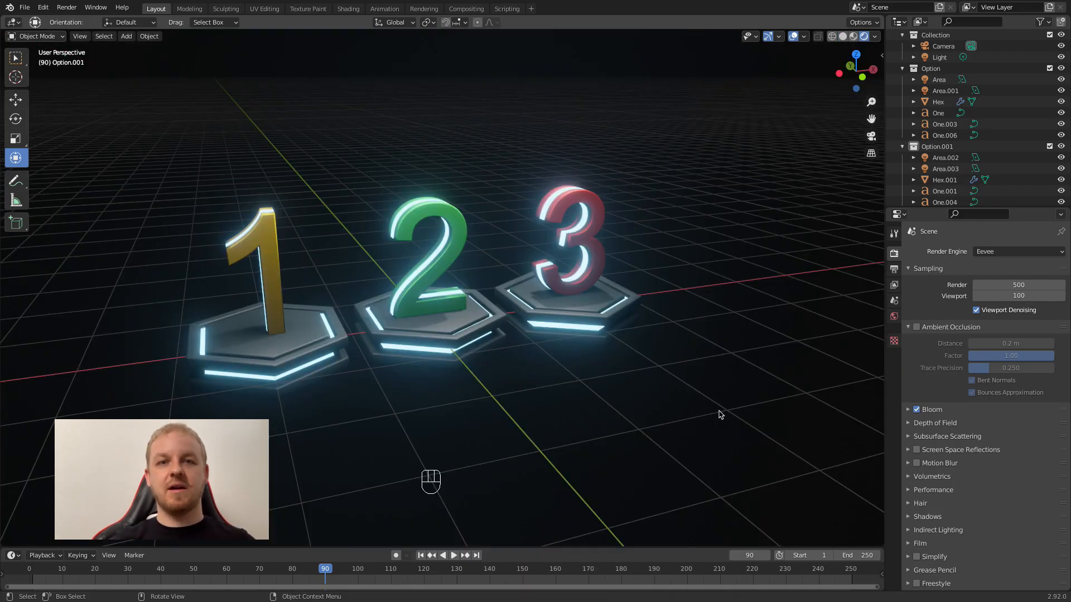
Step: Show the available help resources, such as the manual, tutorials and support
left_click(122, 7)
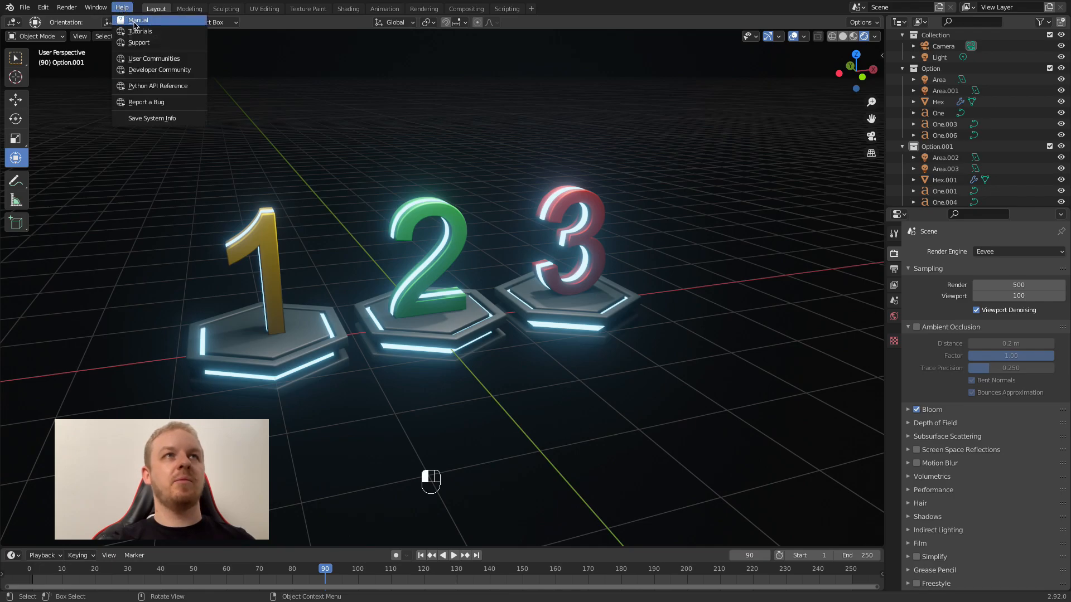